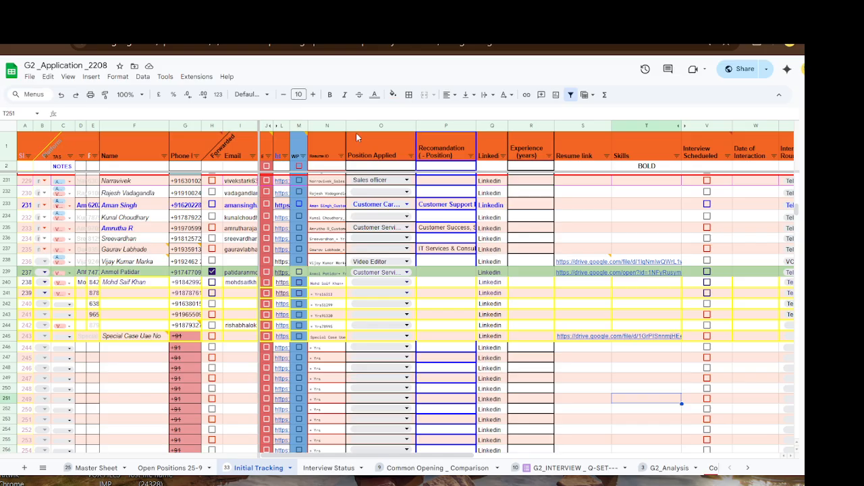
# - Narrow column N and the Name column F, then return to cell A1
pyautogui.moveTo(343, 126); pyautogui.dragTo(329, 126)
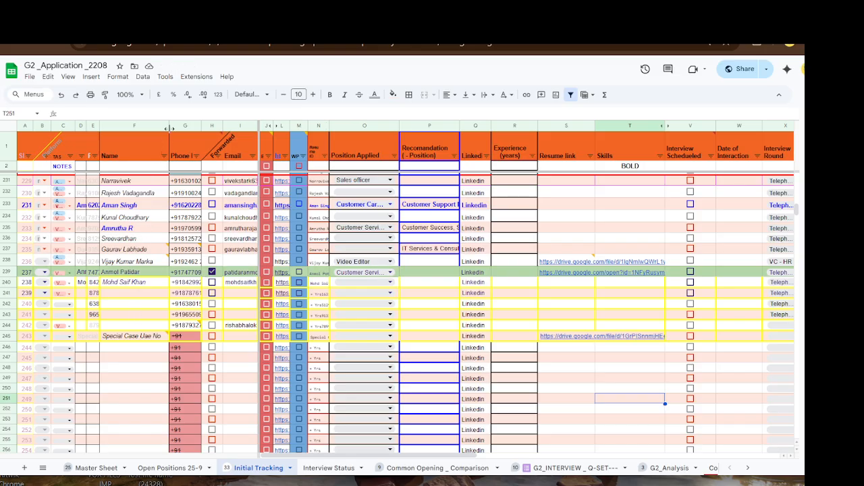
pyautogui.moveTo(169, 126); pyautogui.dragTo(149, 126)
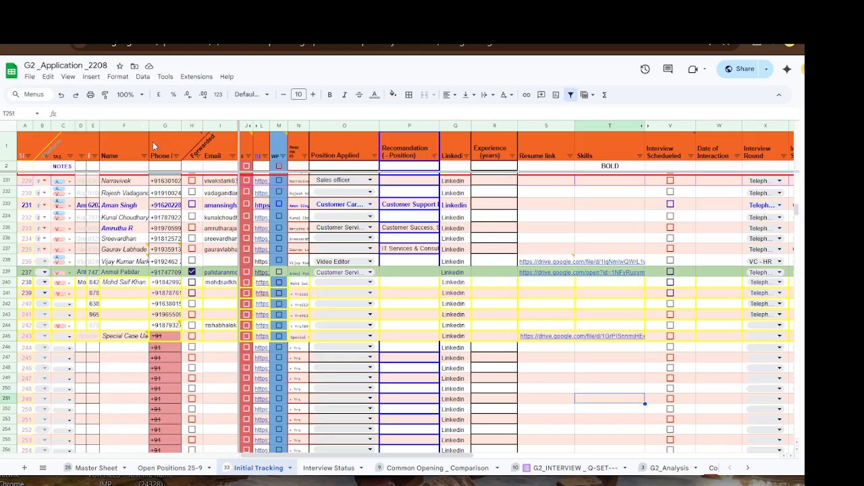
pyautogui.click(20, 154)
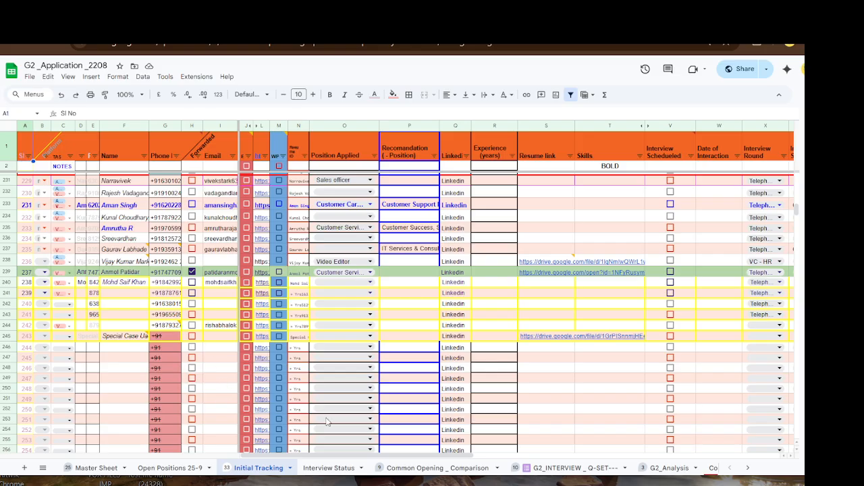
pyautogui.click(572, 468)
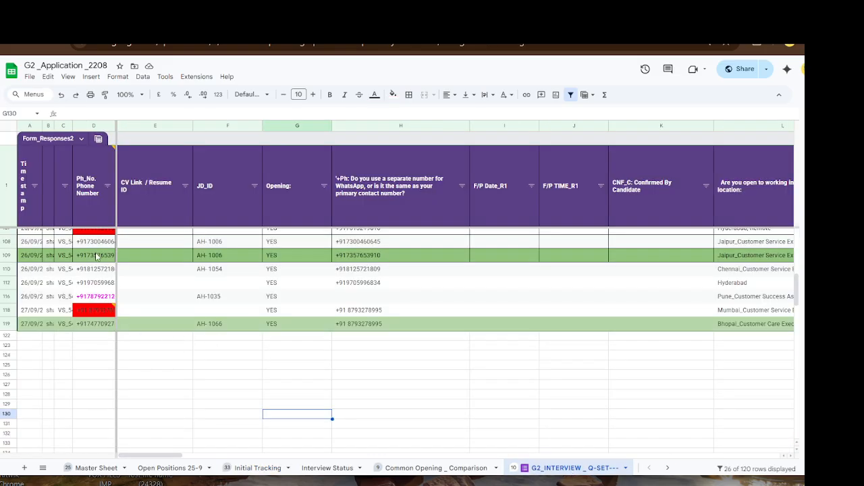
pyautogui.scroll(5, 189, 313)
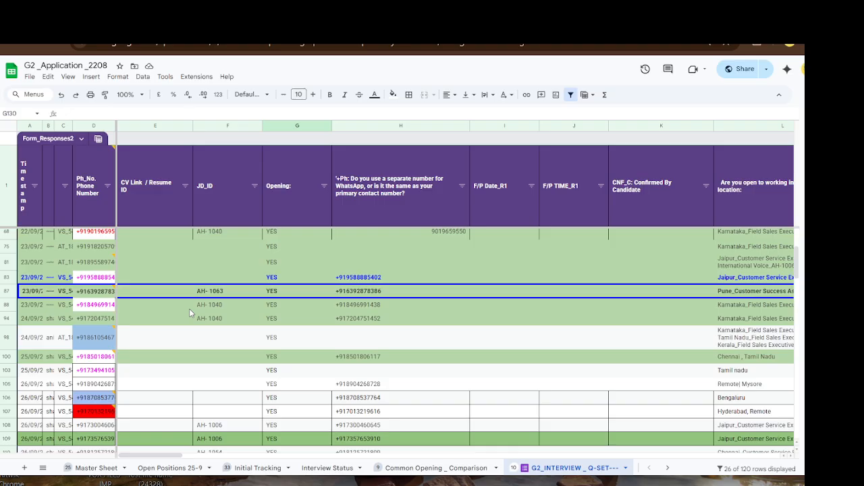
pyautogui.scroll(-5, 189, 310)
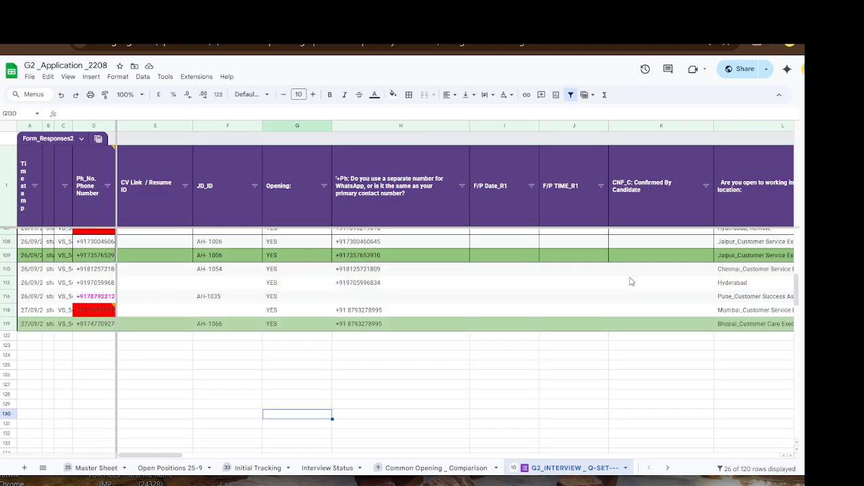
pyautogui.moveTo(160, 456); pyautogui.dragTo(142, 456)
pyautogui.click(160, 358)
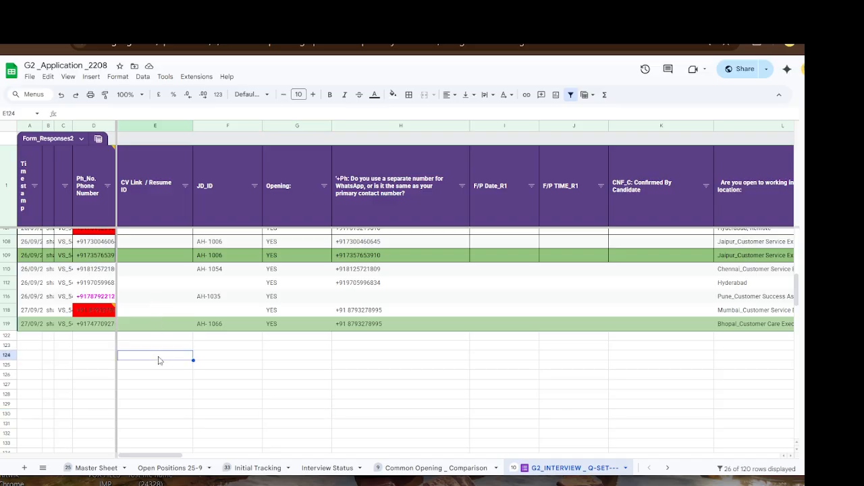
pyautogui.click(170, 346)
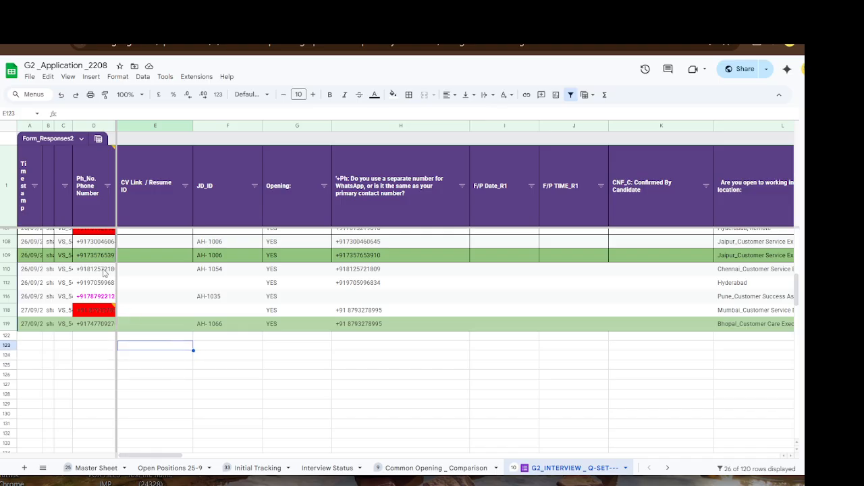
pyautogui.click(259, 467)
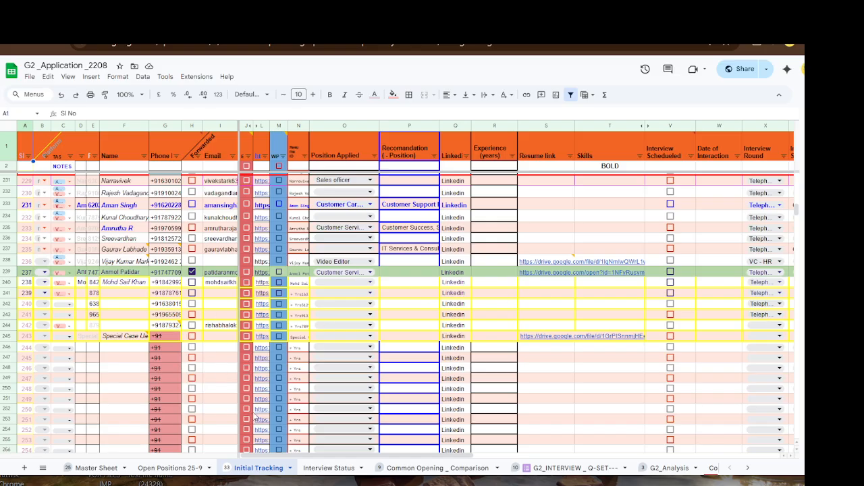
pyautogui.scroll(-2, 130, 305)
pyautogui.scroll(2, 131, 305)
pyautogui.click(125, 283)
pyautogui.click(125, 294)
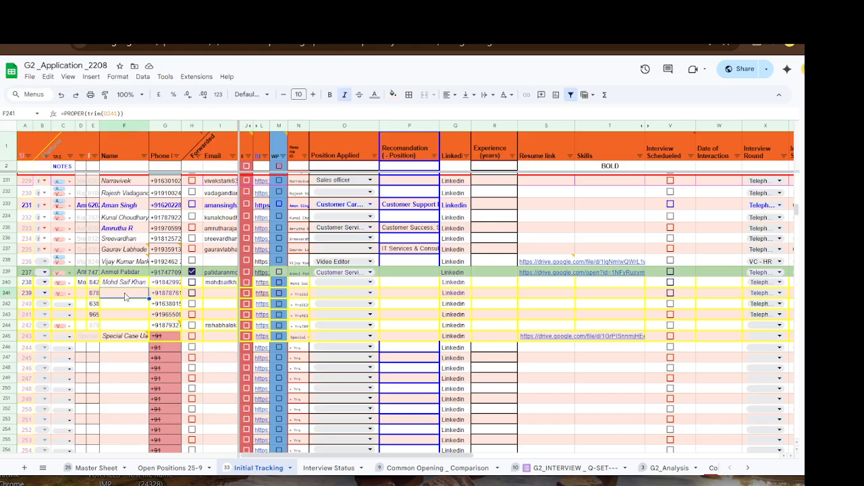
pyautogui.click(214, 294)
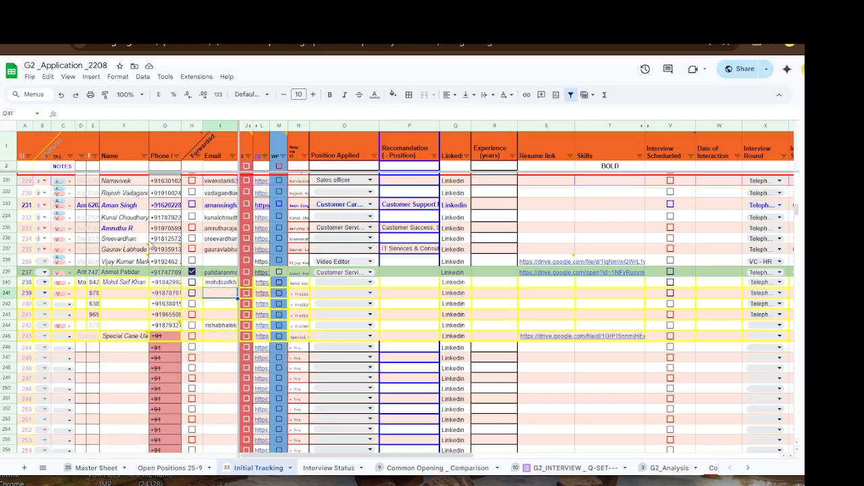
pyautogui.moveTo(201, 301)
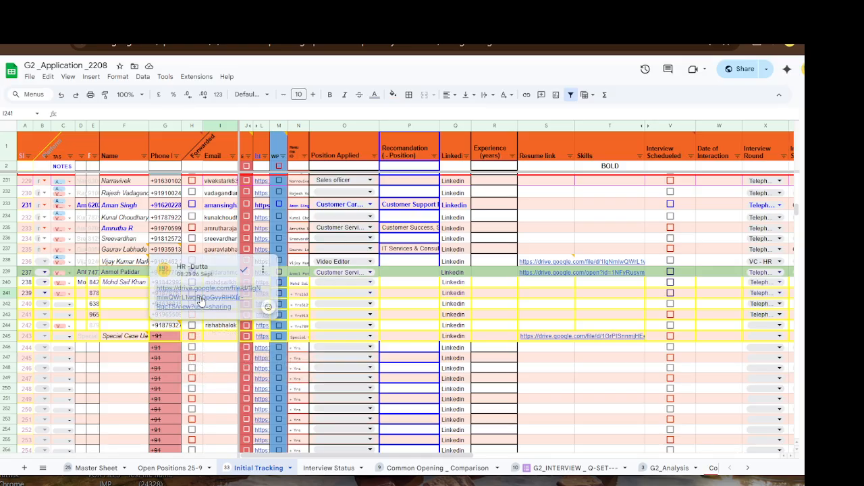
pyautogui.click(124, 295)
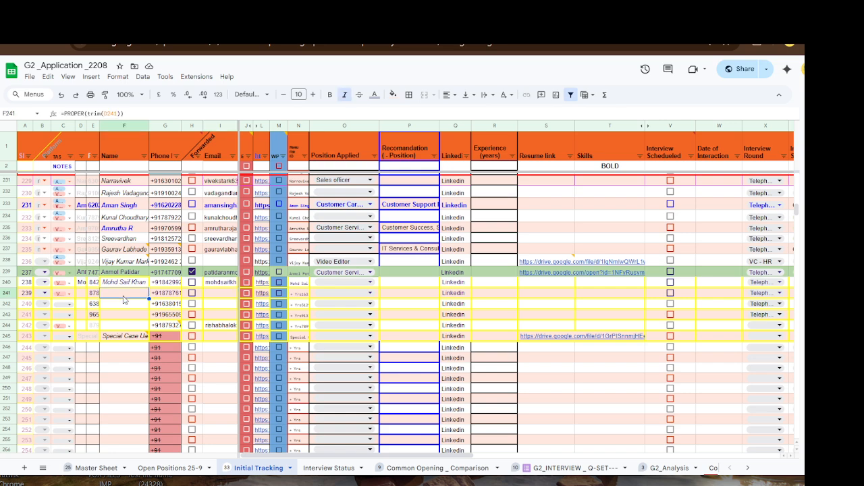
pyautogui.click(162, 300)
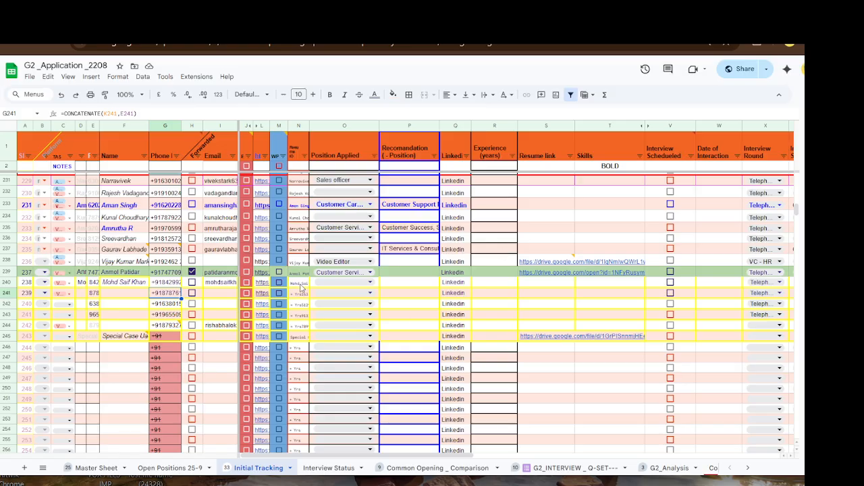
pyautogui.click(300, 282)
pyautogui.scroll(-2, 301, 287)
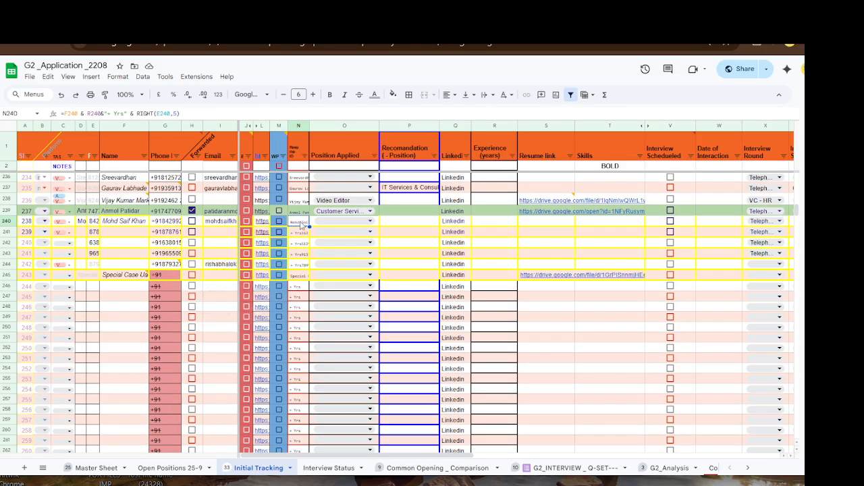
pyautogui.click(118, 233)
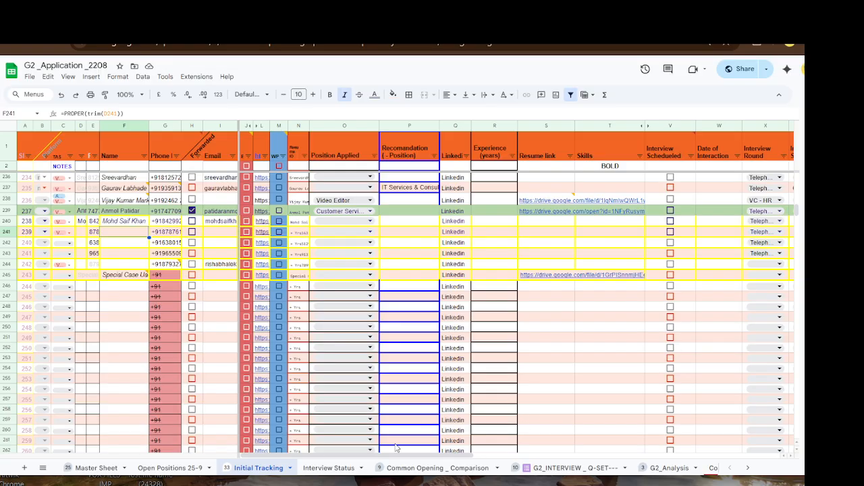
pyautogui.click(564, 473)
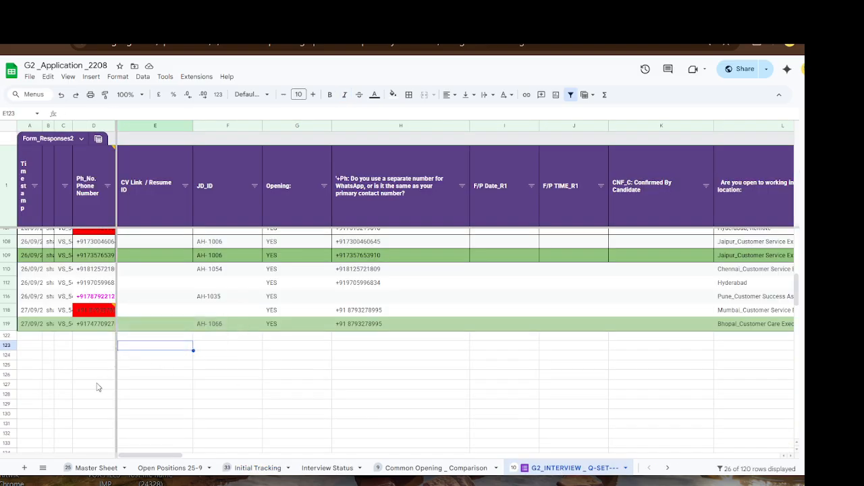
# - Read the Space and +91 Problem comment on D118 and narrow phone column D
pyautogui.click(233, 386)
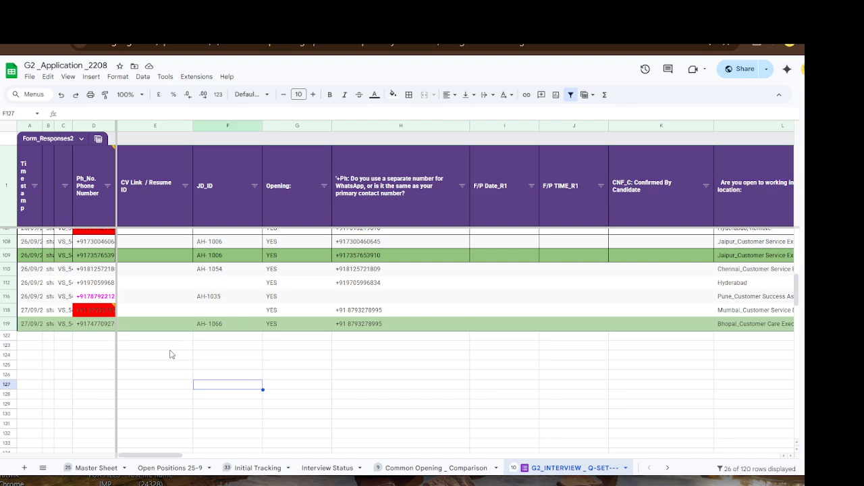
pyautogui.moveTo(91, 310)
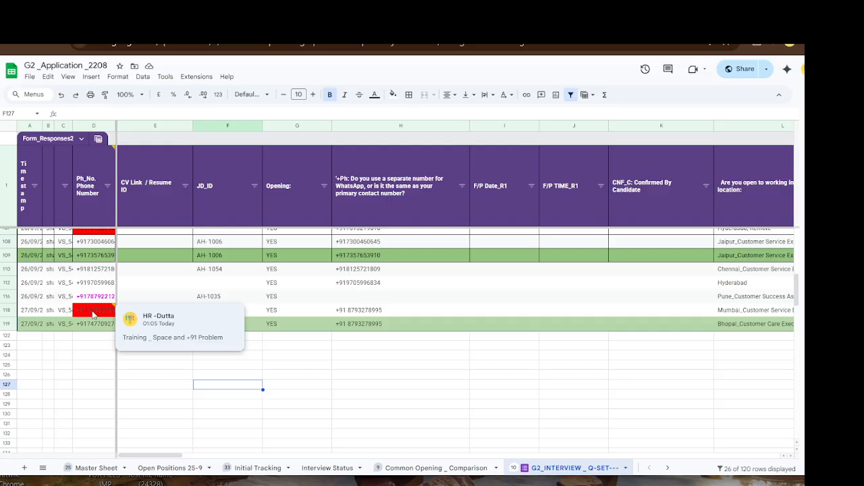
pyautogui.click(92, 314)
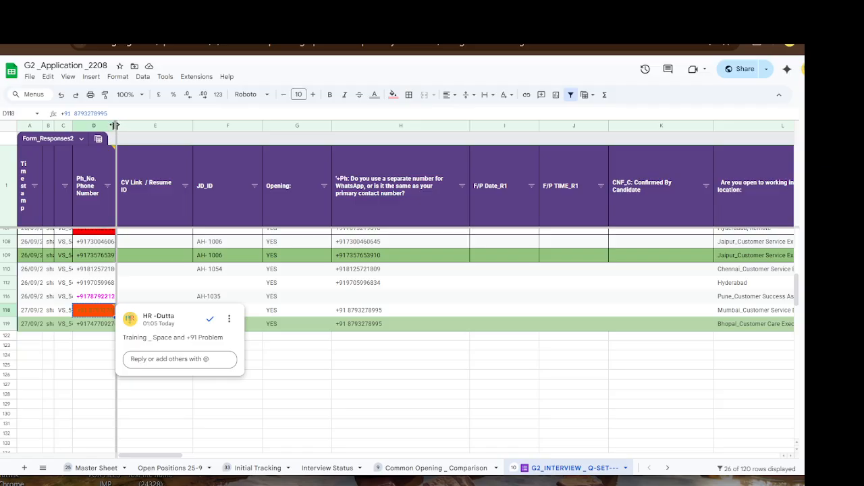
pyautogui.moveTo(114, 125); pyautogui.dragTo(106, 126)
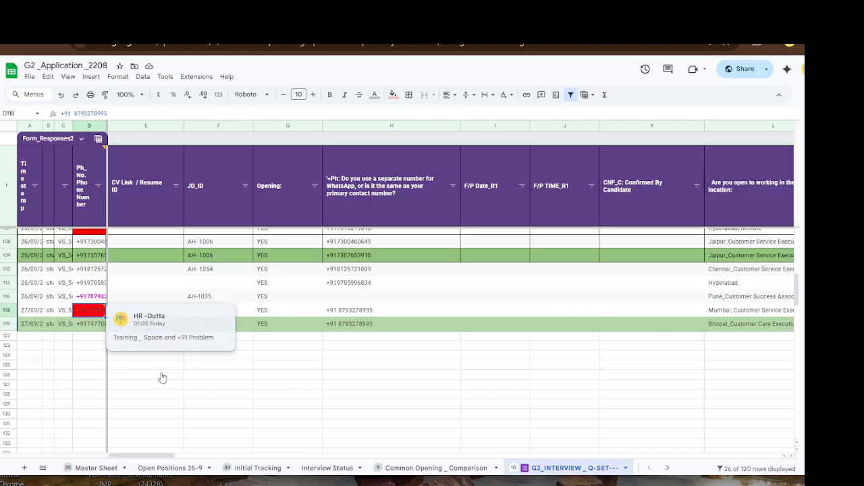
pyautogui.click(257, 468)
# - Search Initial Tracking for the pasted phone number with the space after +91 deleted
pyautogui.click(117, 310)
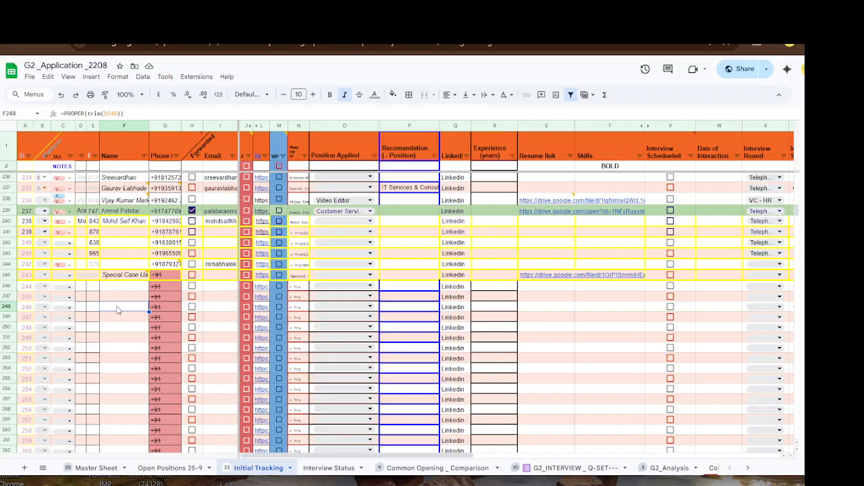
pyautogui.hotkey('ctrl', 'f')
pyautogui.hotkey('ctrl', 'v')
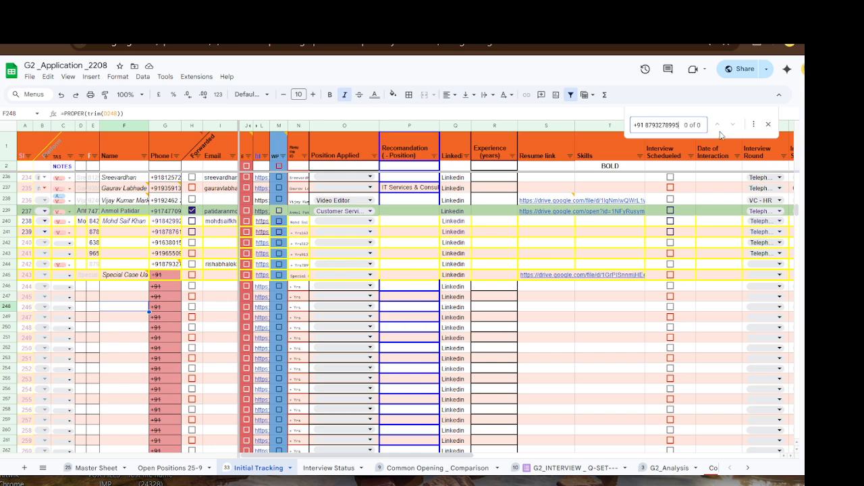
pyautogui.click(646, 127)
pyautogui.press('BackSpace')
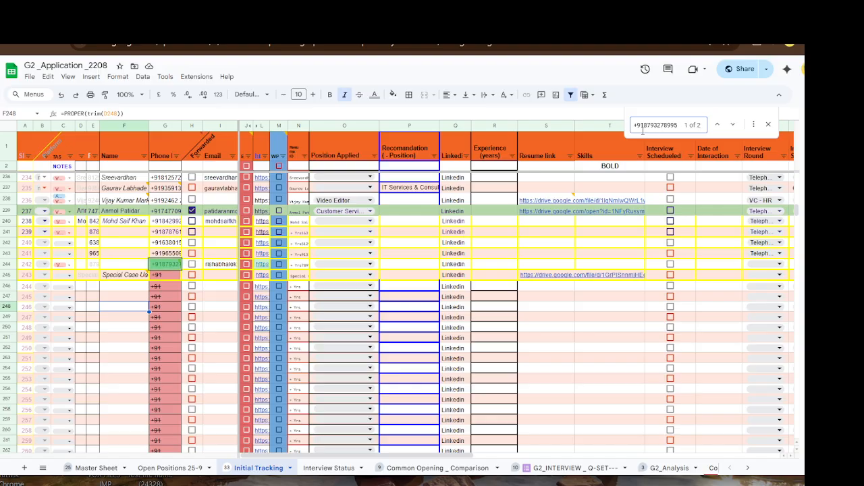
pyautogui.click(768, 125)
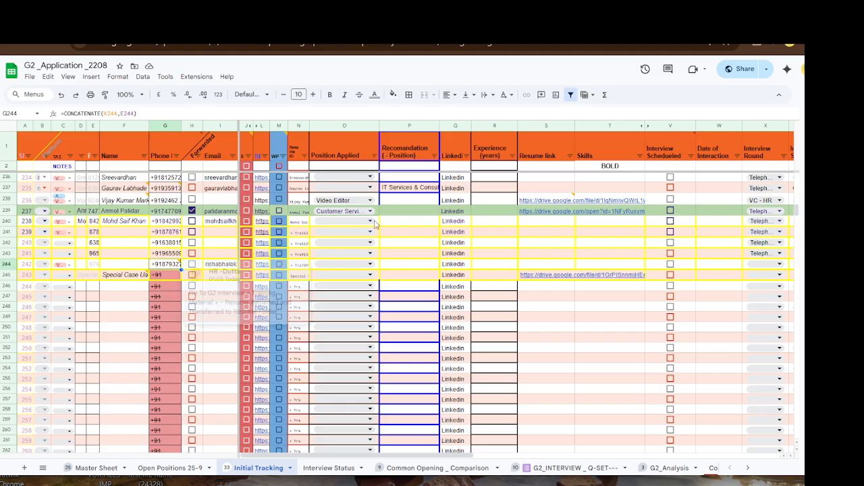
# - Search again without the space so it matches G244, then select row 244
pyautogui.hotkey('ctrl', 'f')
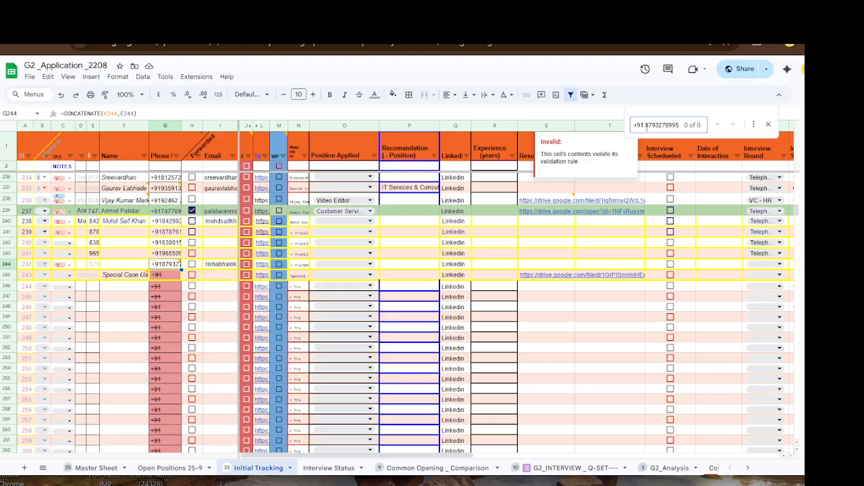
pyautogui.press('BackSpace')
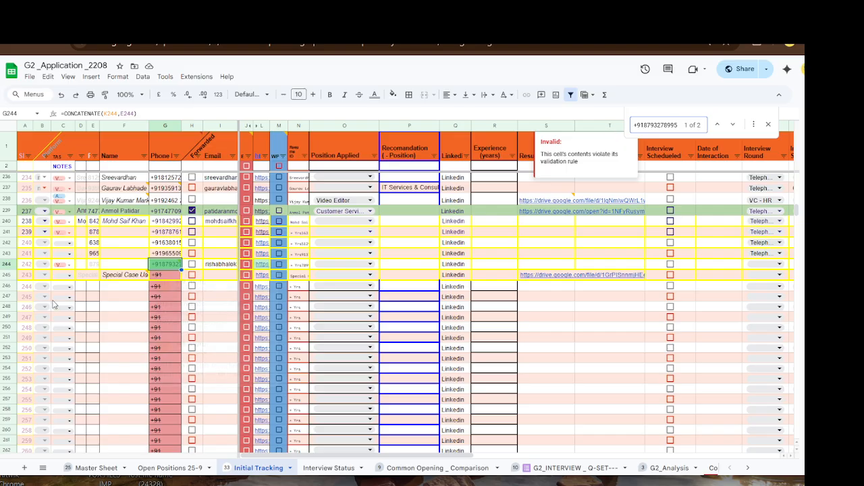
pyautogui.moveTo(162, 270)
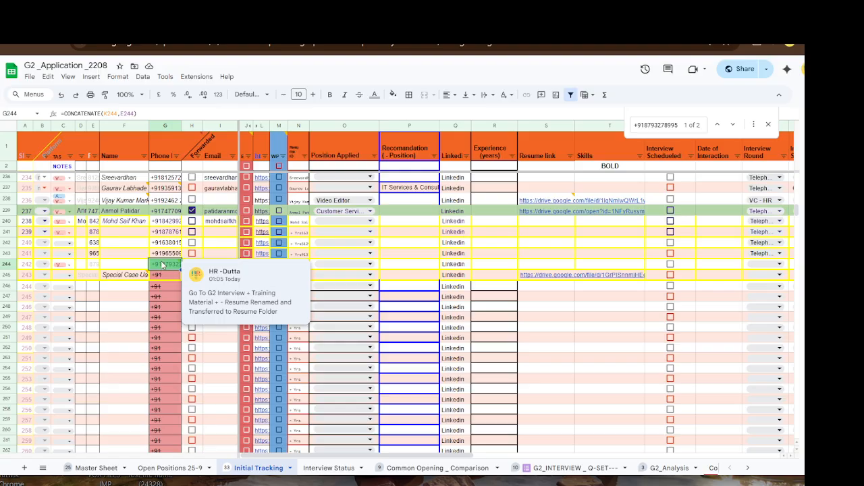
pyautogui.click(768, 124)
pyautogui.moveTo(164, 268)
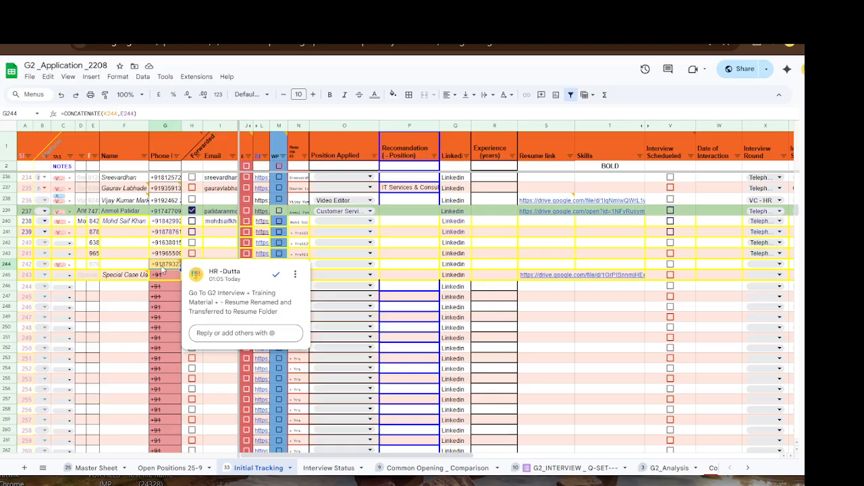
pyautogui.click(6, 268)
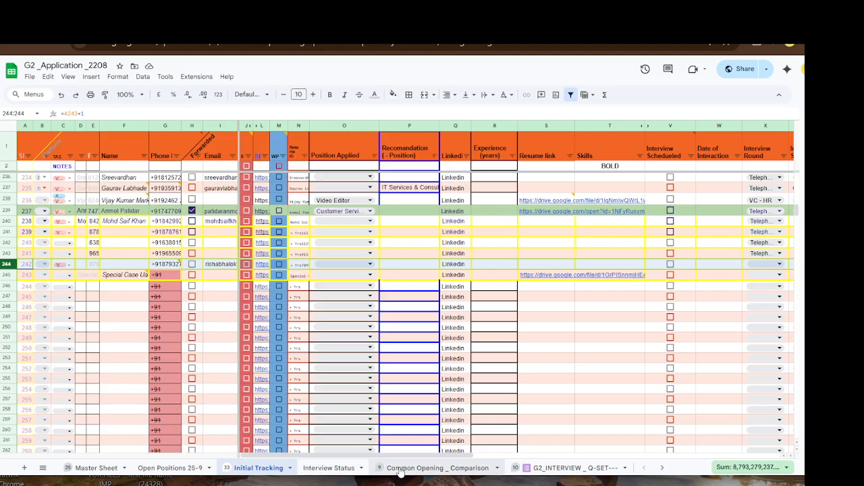
# - Type the candidate's +91 phone number without spaces into D123 on G2_INTERVIEW and copy it
pyautogui.click(542, 468)
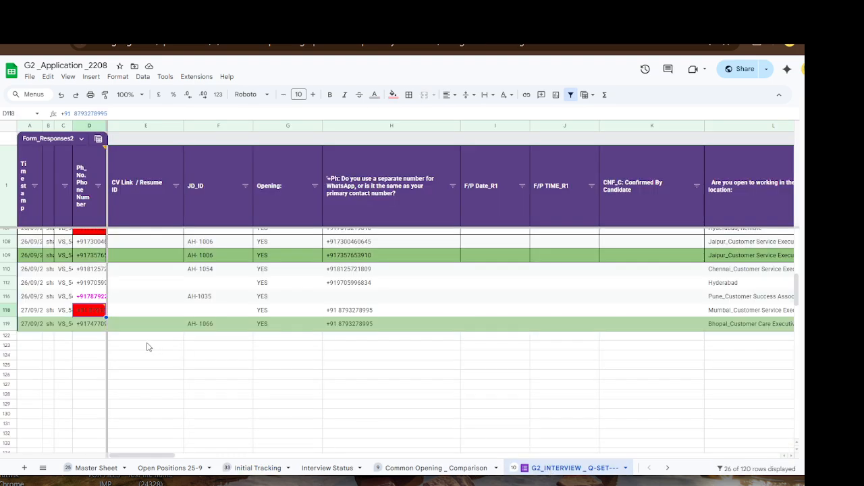
pyautogui.click(93, 348)
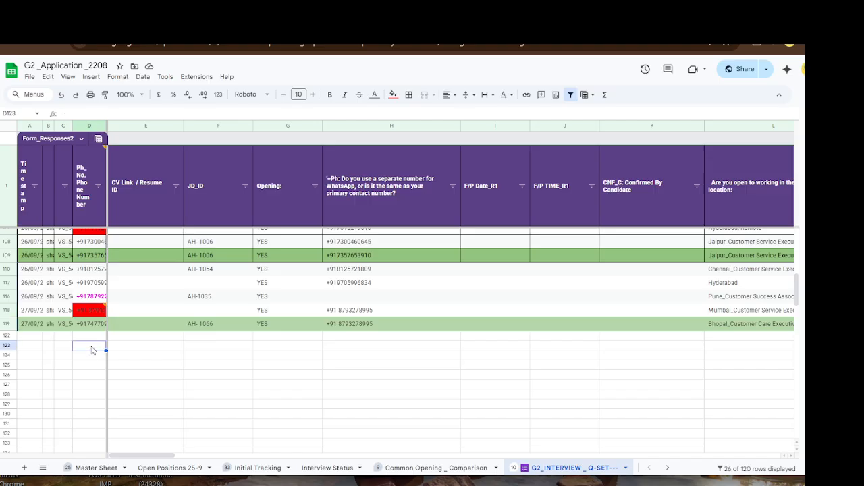
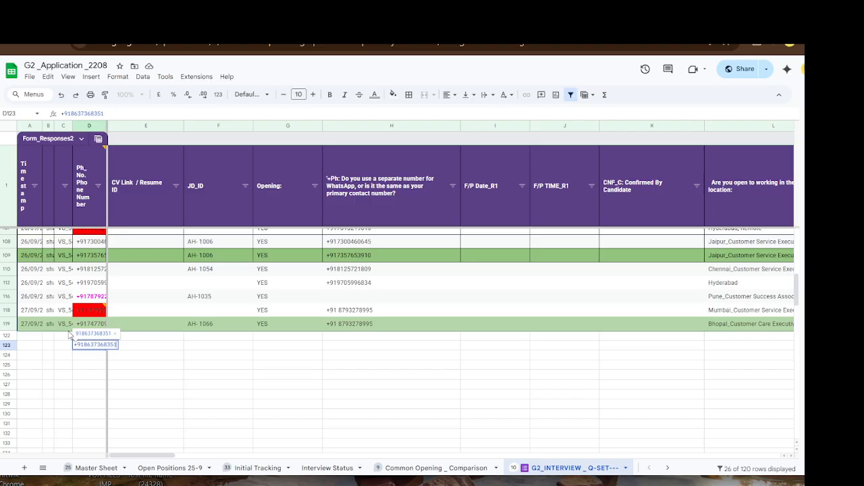
pyautogui.press('Return')
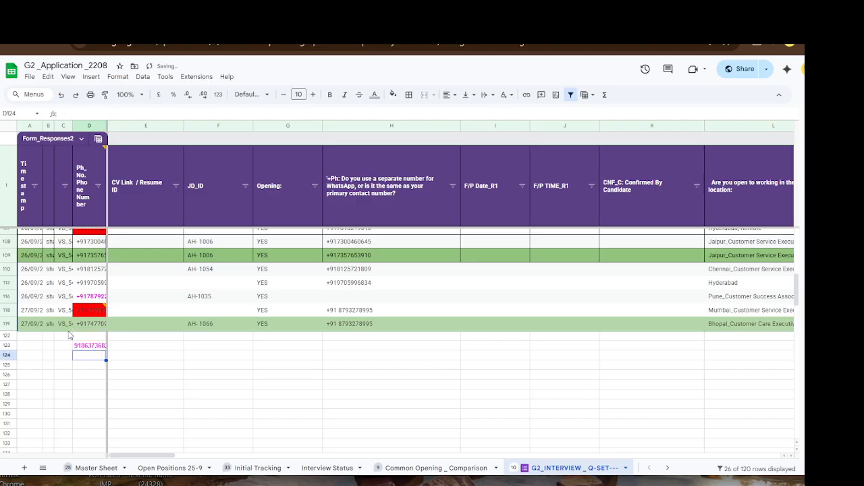
pyautogui.click(90, 347)
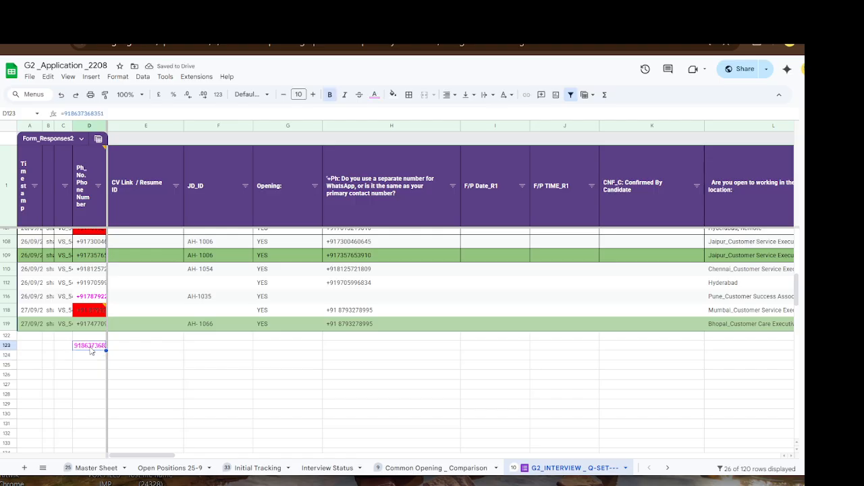
pyautogui.hotkey('ctrl', 'c')
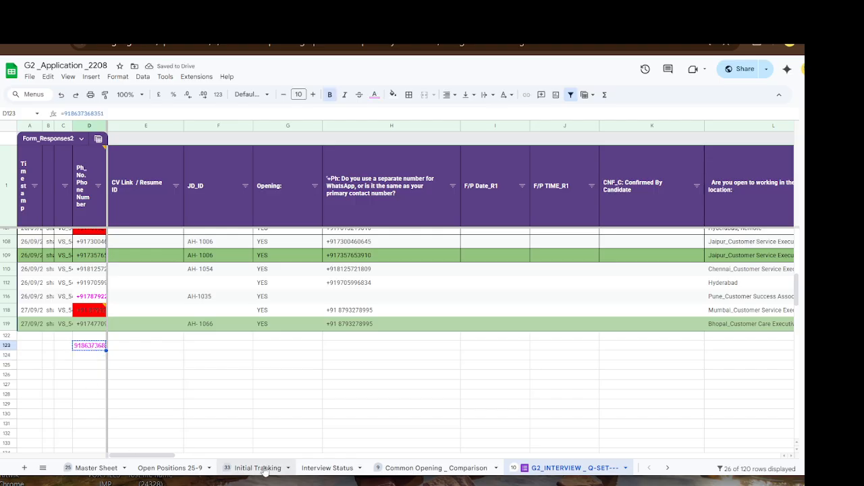
# - Find the copied number in Initial Tracking and inspect the name and phone formulas in F135 and G135
pyautogui.hotkey('ctrl', 'f')
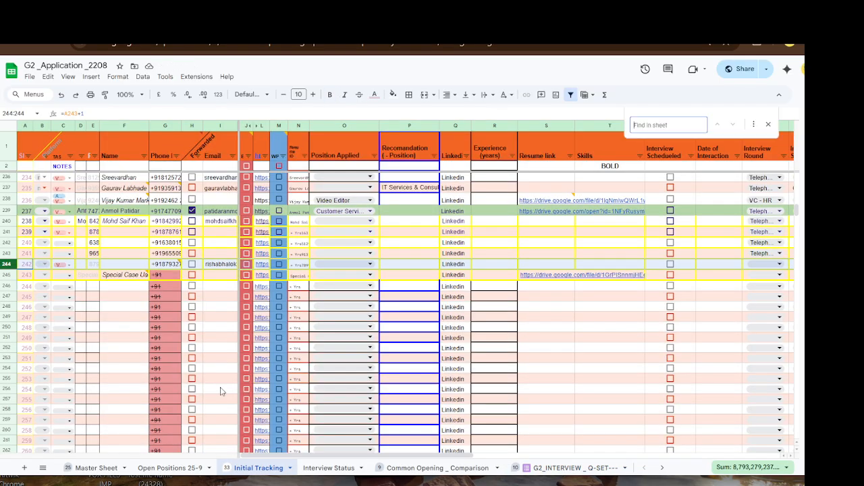
pyautogui.hotkey('ctrl', 'v')
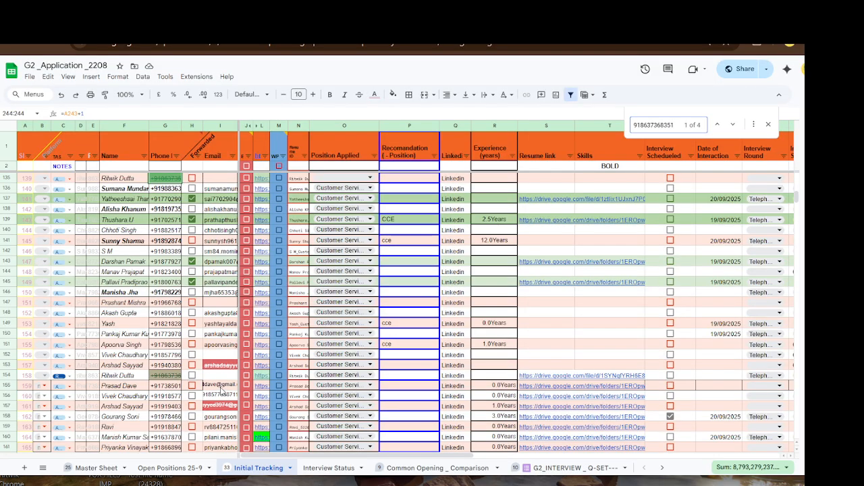
pyautogui.scroll(2, 185, 251)
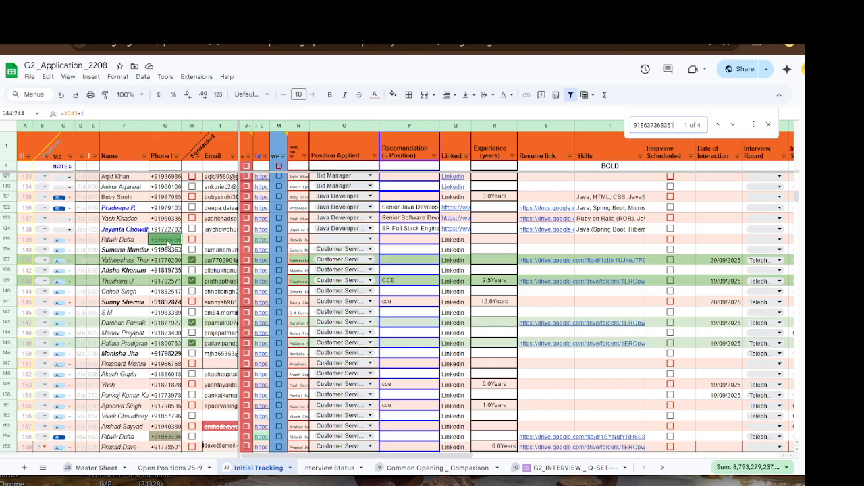
pyautogui.click(174, 241)
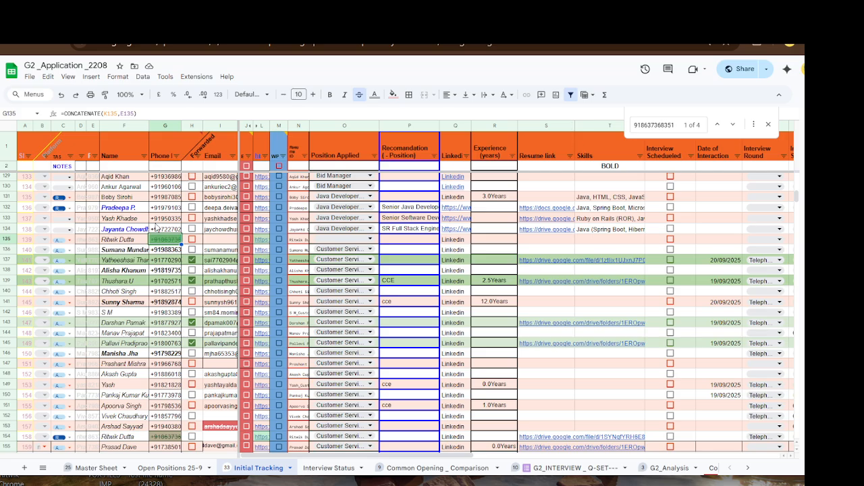
pyautogui.click(123, 241)
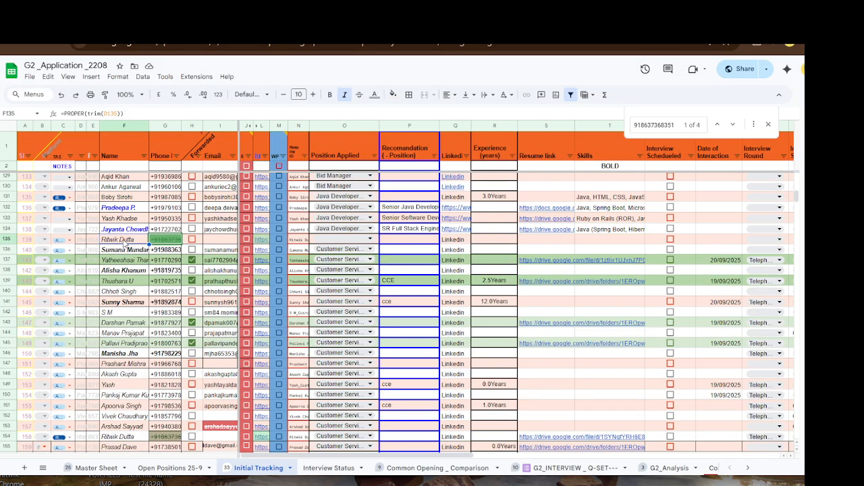
# - Replace the candidate's email in I135 with the corrected address and go back to G2_INTERVIEW
pyautogui.click(221, 243)
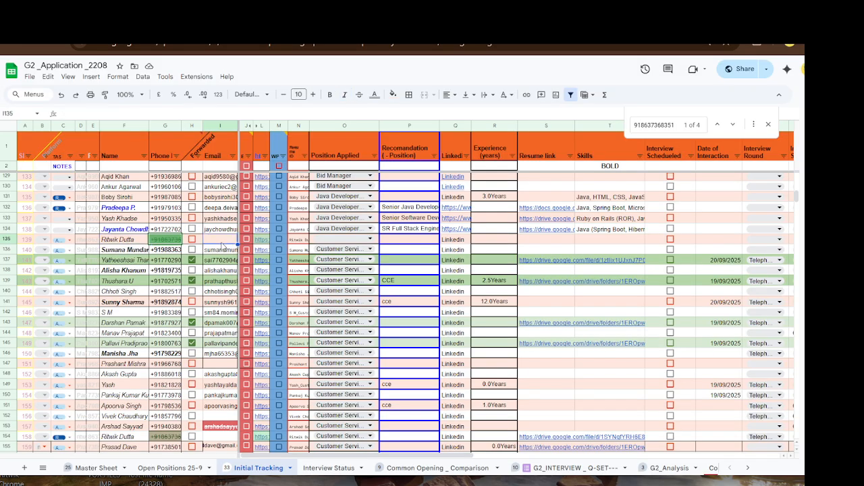
pyautogui.hotkey('ctrl', 'v')
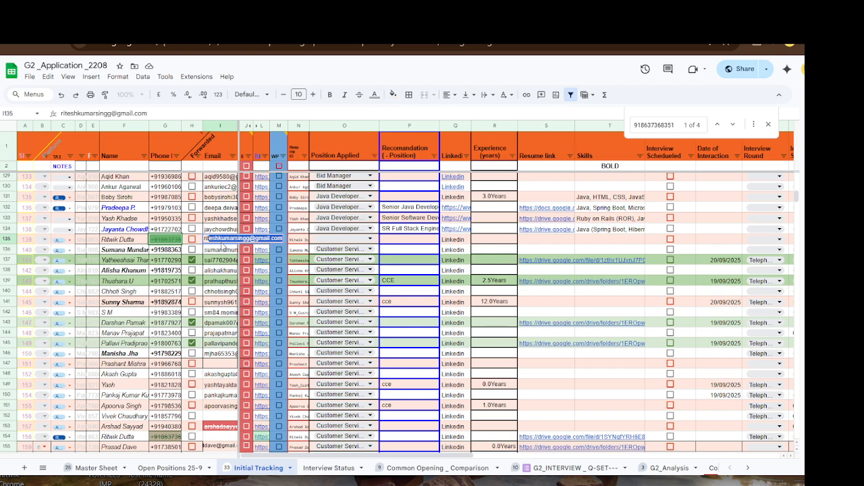
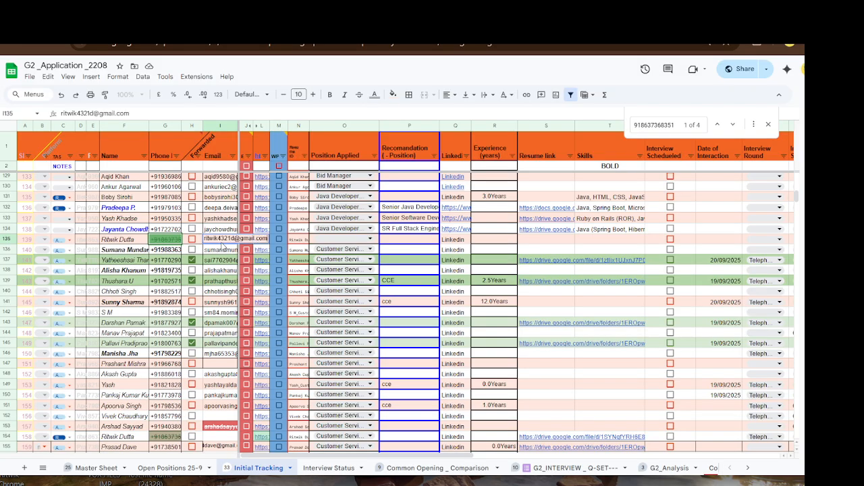
pyautogui.press('Return')
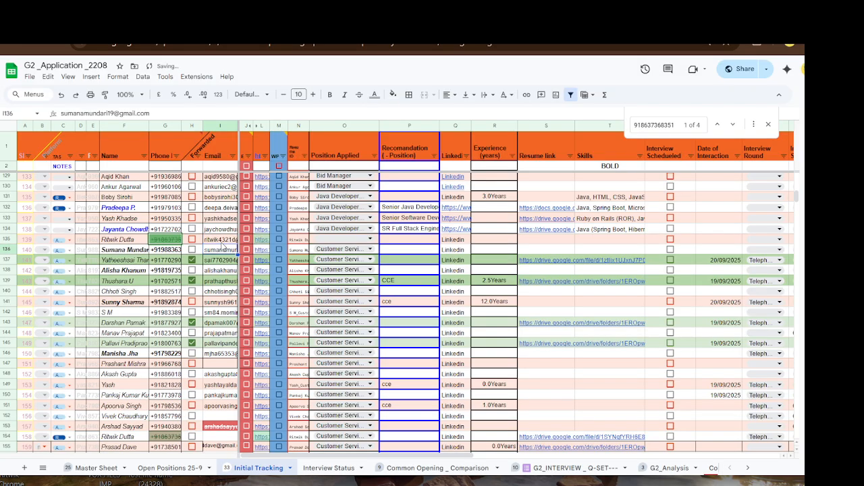
pyautogui.click(161, 241)
pyautogui.click(566, 468)
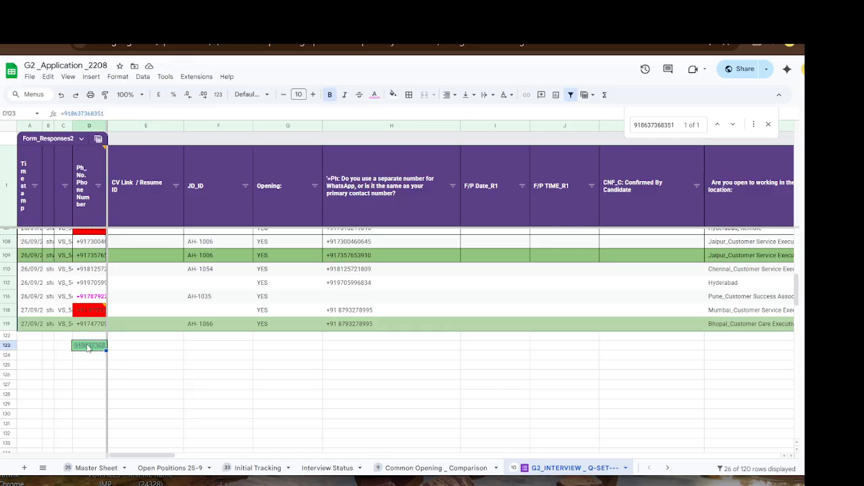
# - Jump to match 2 of the number at row 135 on Initial Tracking and review cells F135 through N135
pyautogui.click(330, 468)
pyautogui.click(256, 468)
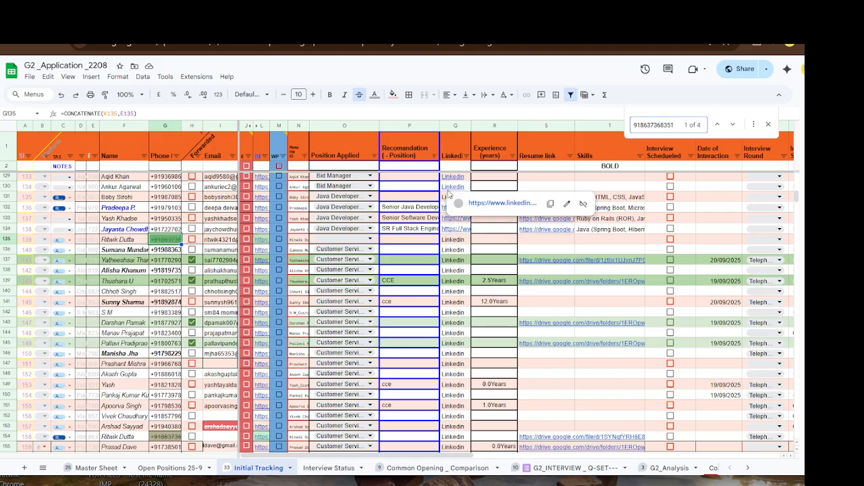
pyautogui.press('Return')
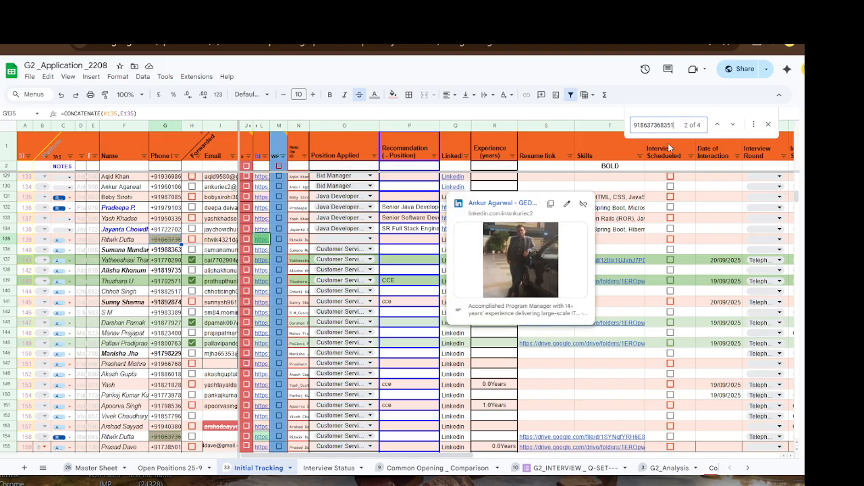
pyautogui.click(582, 393)
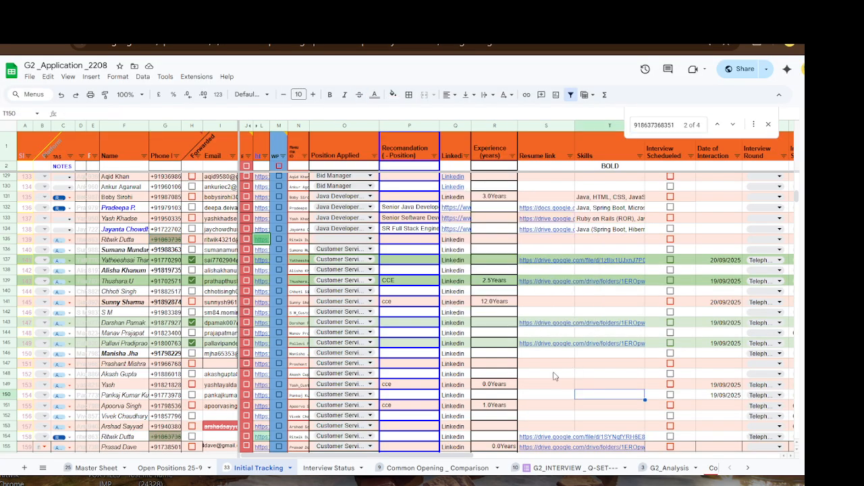
pyautogui.click(115, 241)
pyautogui.moveTo(118, 242); pyautogui.dragTo(550, 243)
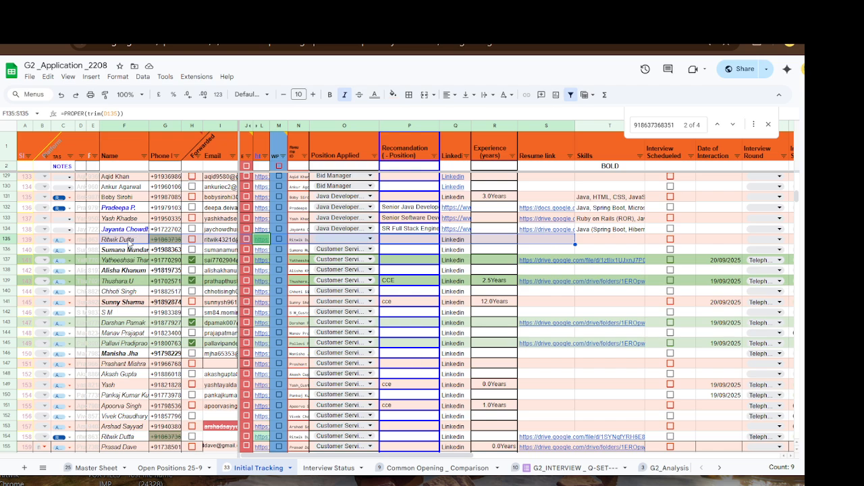
pyautogui.click(129, 242)
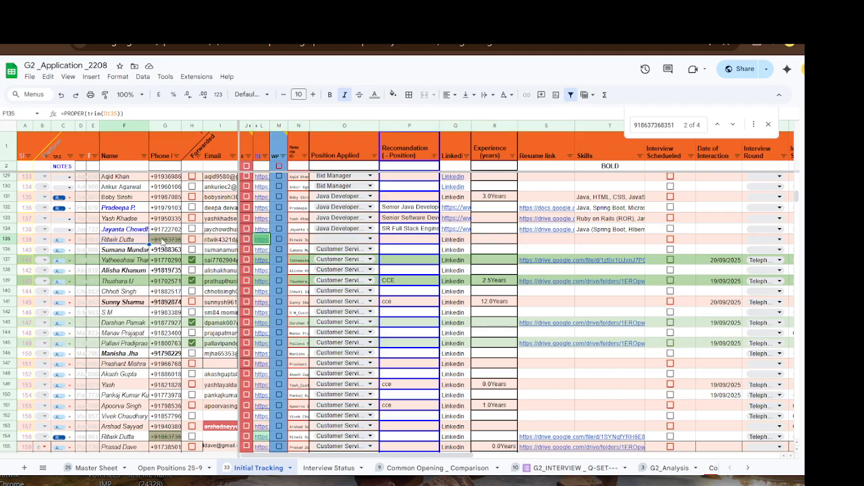
pyautogui.click(299, 240)
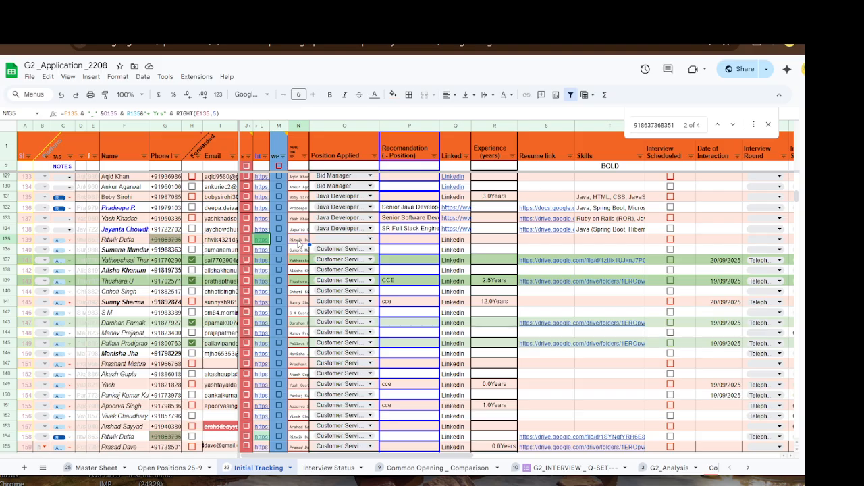
# - Review candidate cells N166, F170 and N174, then bring the Drive resumes window over the sheet
pyautogui.scroll(-3, 150, 432)
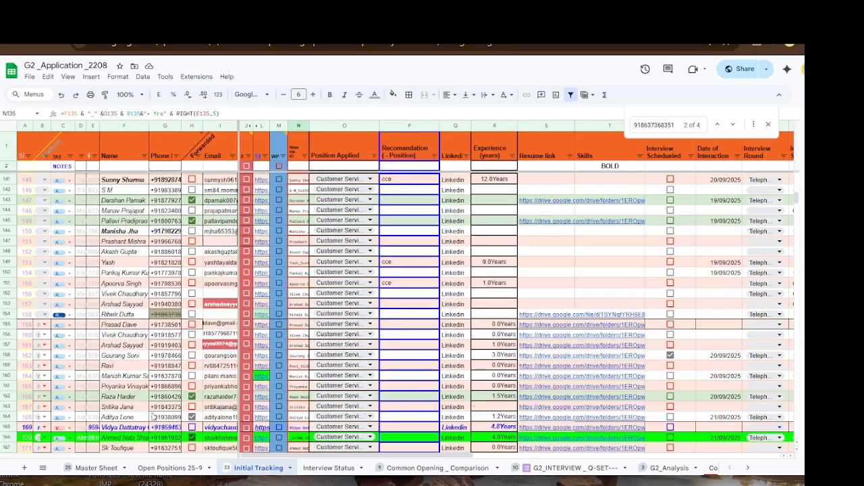
pyautogui.scroll(-3, 156, 415)
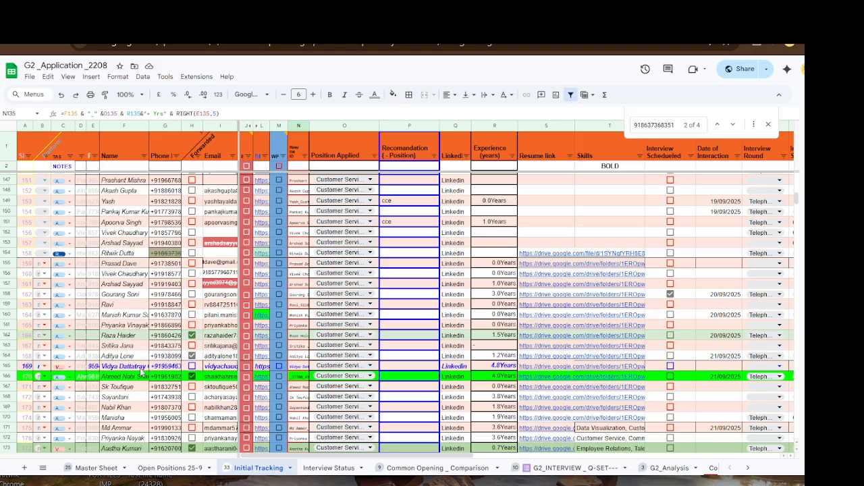
pyautogui.scroll(-2, 139, 387)
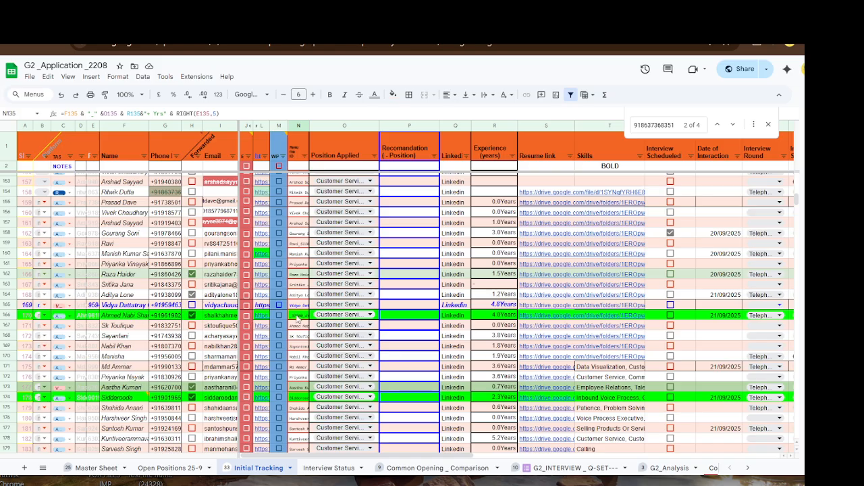
pyautogui.click(297, 315)
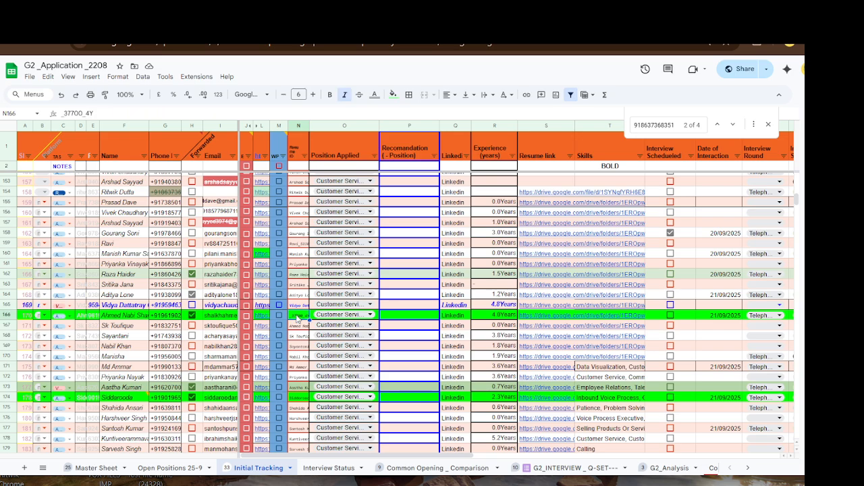
pyautogui.click(130, 356)
pyautogui.scroll(-4, 132, 357)
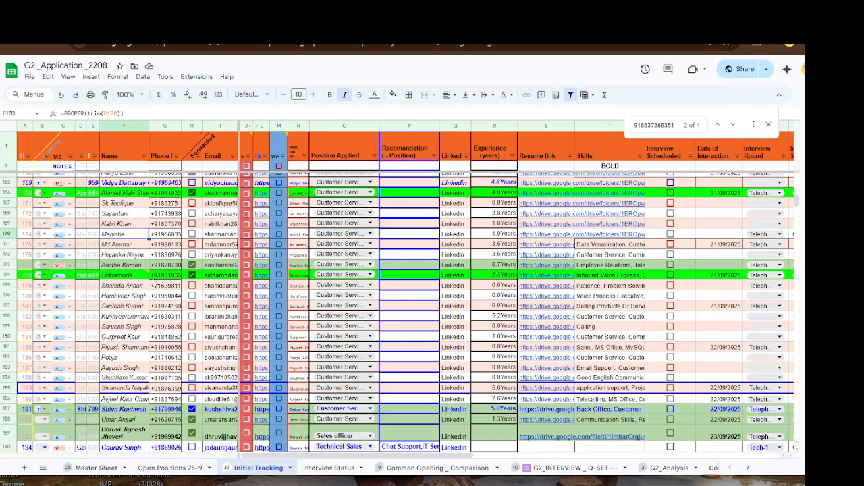
pyautogui.moveTo(128, 275)
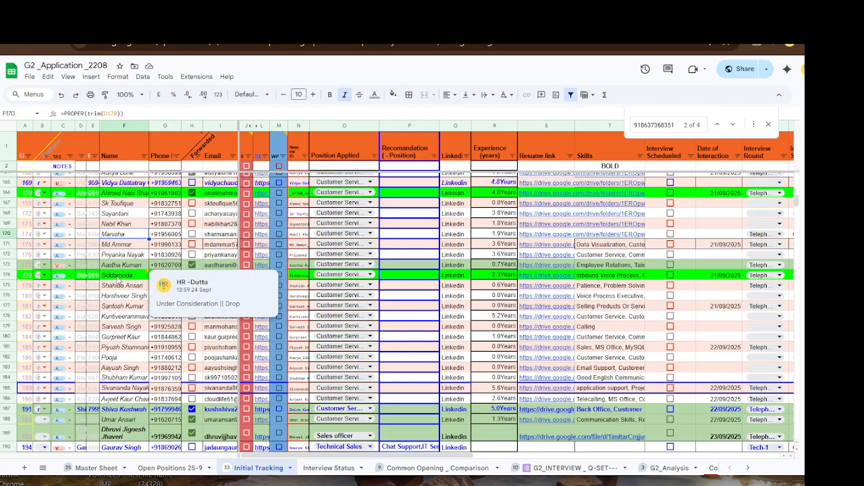
pyautogui.click(297, 278)
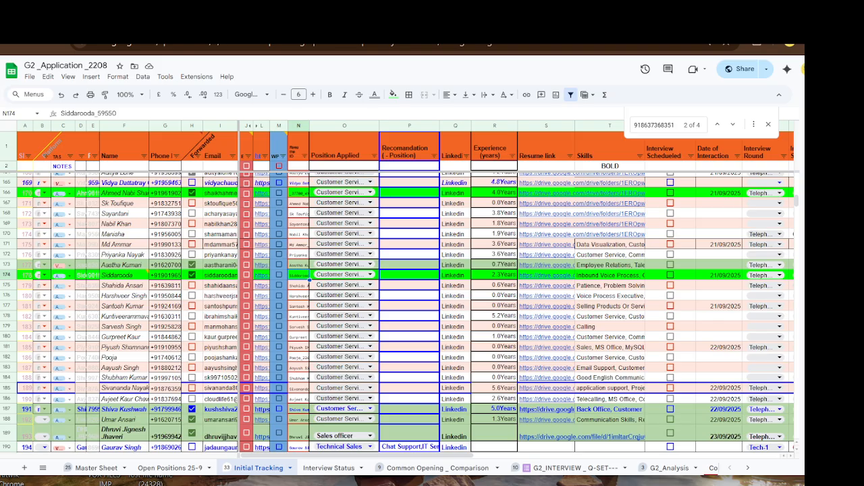
pyautogui.moveTo(803, 177); pyautogui.dragTo(569, 76)
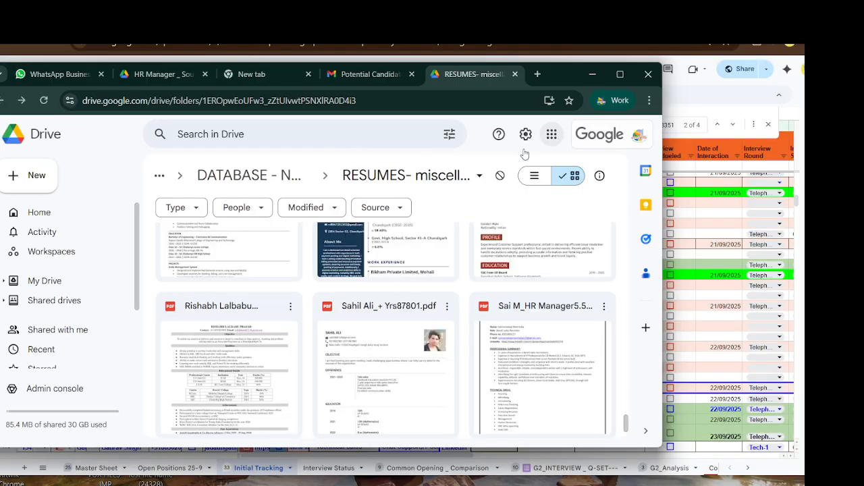
# - Search the Drive page for the pasted candidate ID, then bring the spreadsheet back
pyautogui.hotkey('ctrl', 'f')
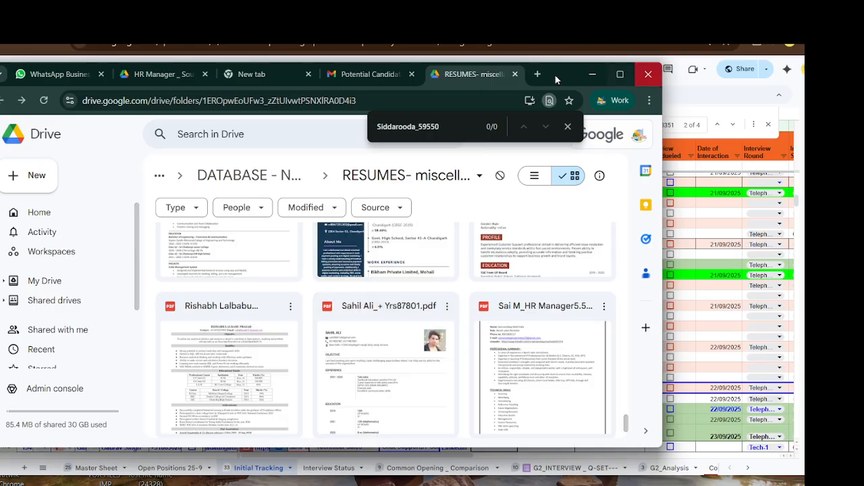
pyautogui.moveTo(555, 89); pyautogui.dragTo(547, 251)
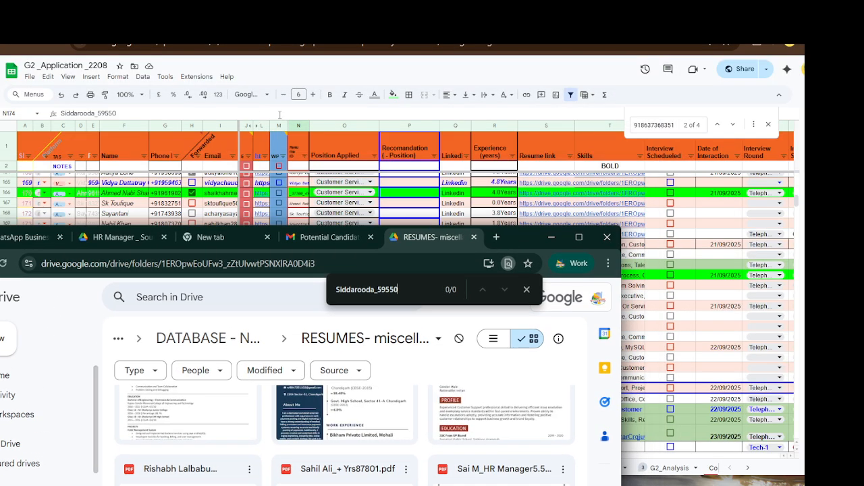
pyautogui.click(336, 70)
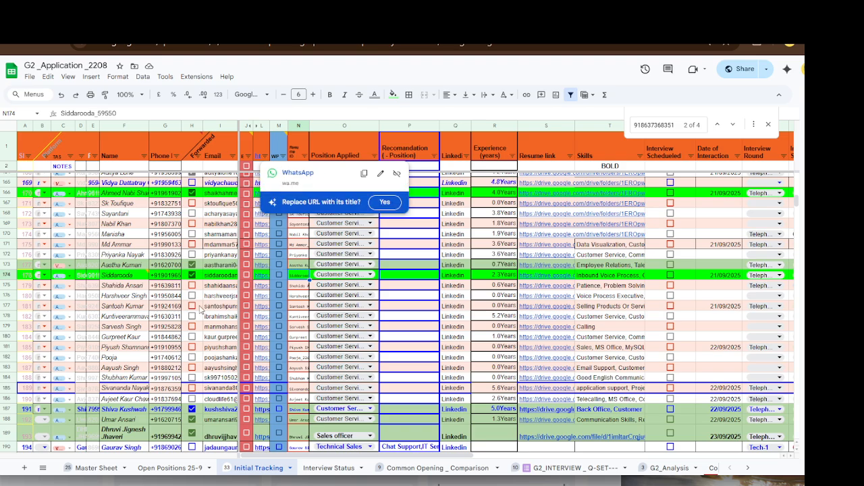
# - Take the row-239 label from N239 and replace the Drive search text with it
pyautogui.scroll(-10, 191, 337)
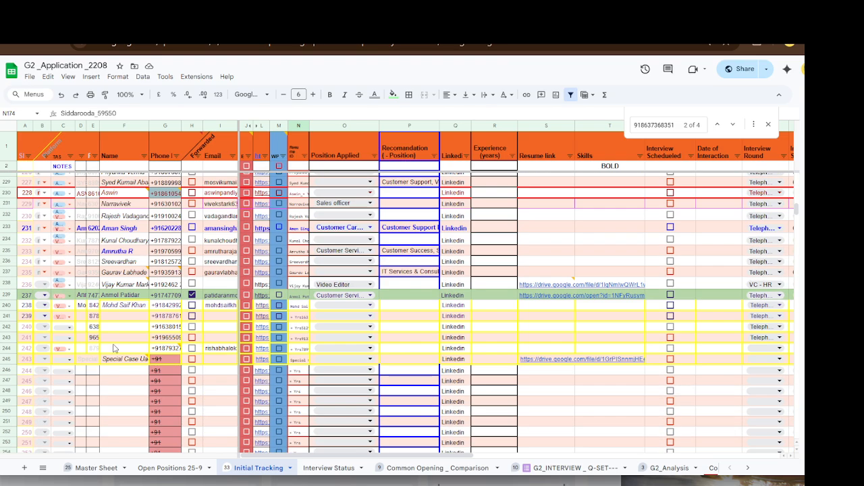
pyautogui.moveTo(127, 271)
pyautogui.click(301, 298)
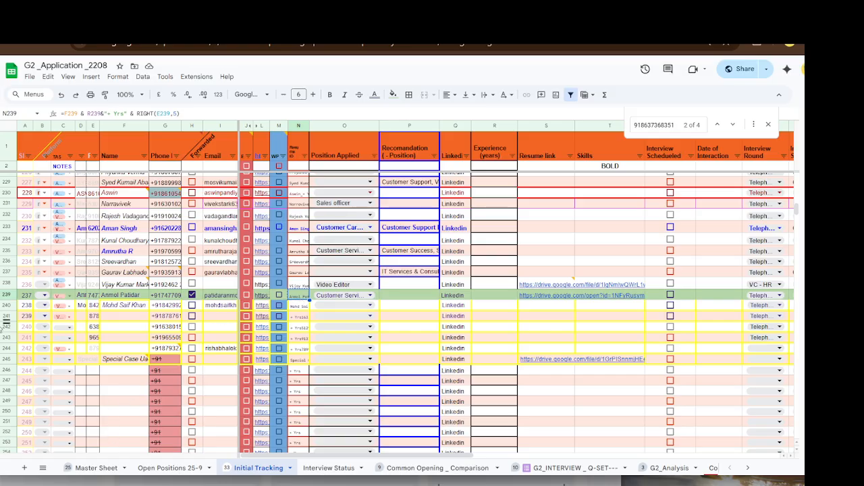
pyautogui.hotkey('alt', 'Tab')
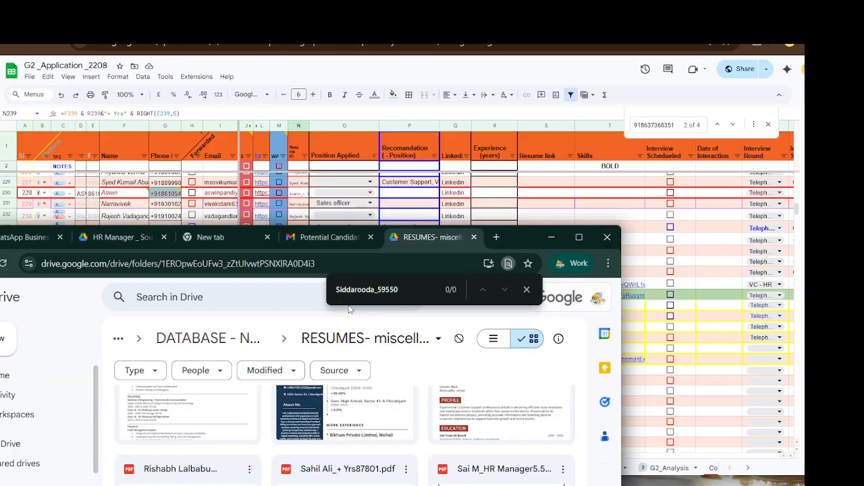
pyautogui.moveTo(527, 235); pyautogui.dragTo(535, 181)
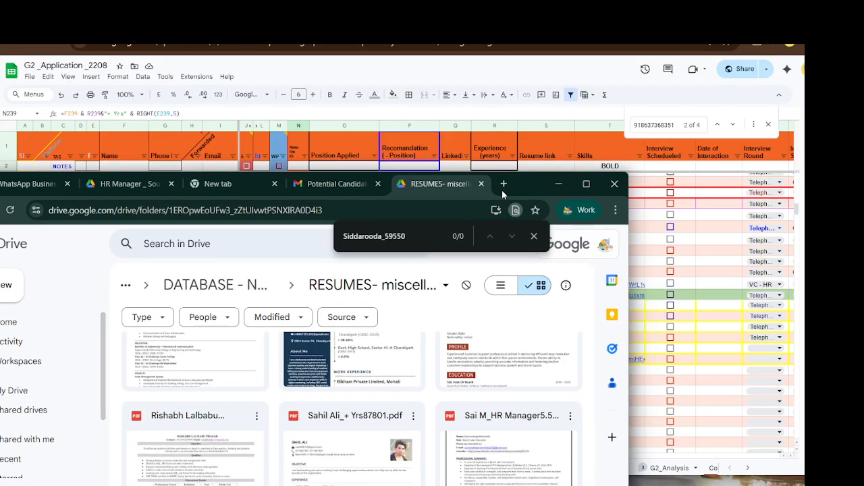
pyautogui.click(420, 241)
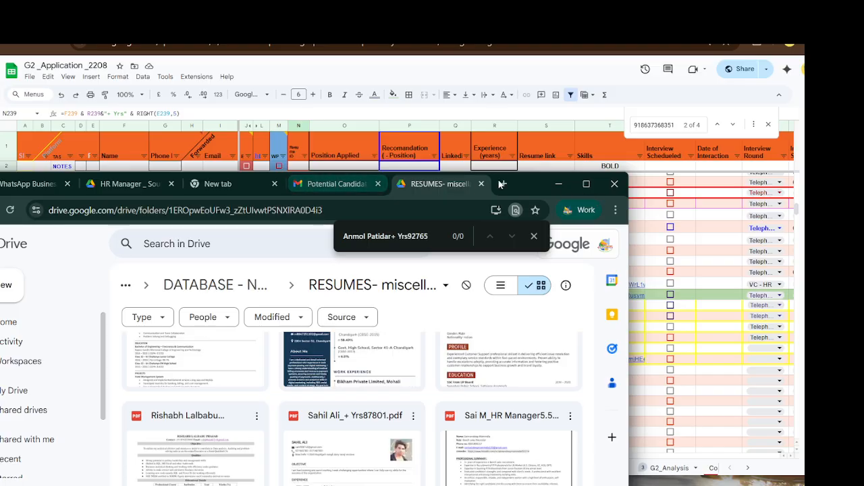
# - Maximize the Drive window and trim the search text to just the candidate's name
pyautogui.moveTo(531, 183); pyautogui.dragTo(554, 113)
pyautogui.click(614, 114)
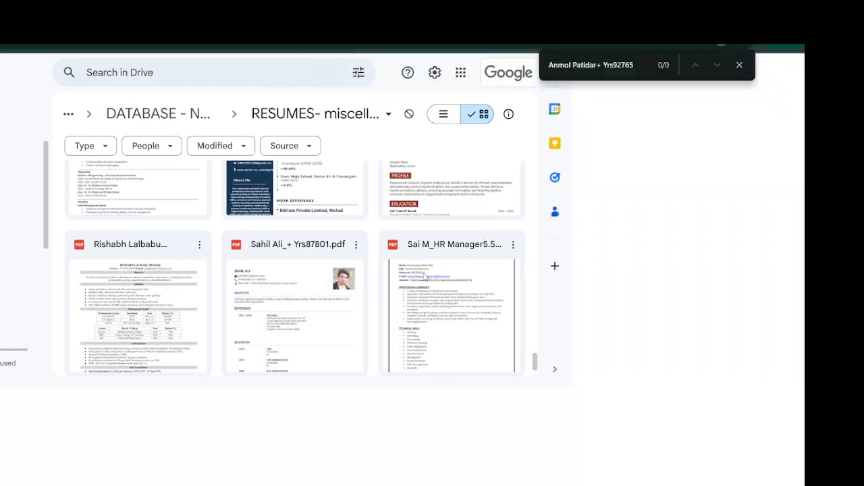
pyautogui.scroll(3, 378, 288)
pyautogui.scroll(3, 378, 289)
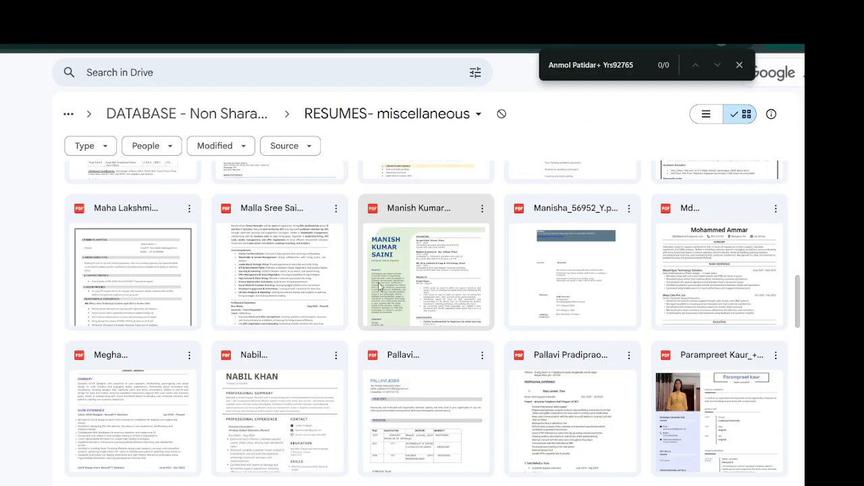
pyautogui.click(613, 68)
pyautogui.moveTo(597, 65); pyautogui.dragTo(642, 66)
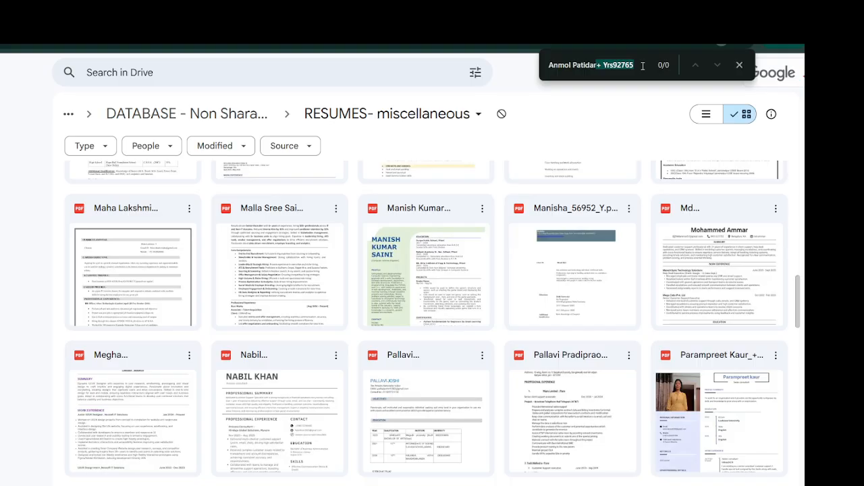
pyautogui.press('BackSpace')
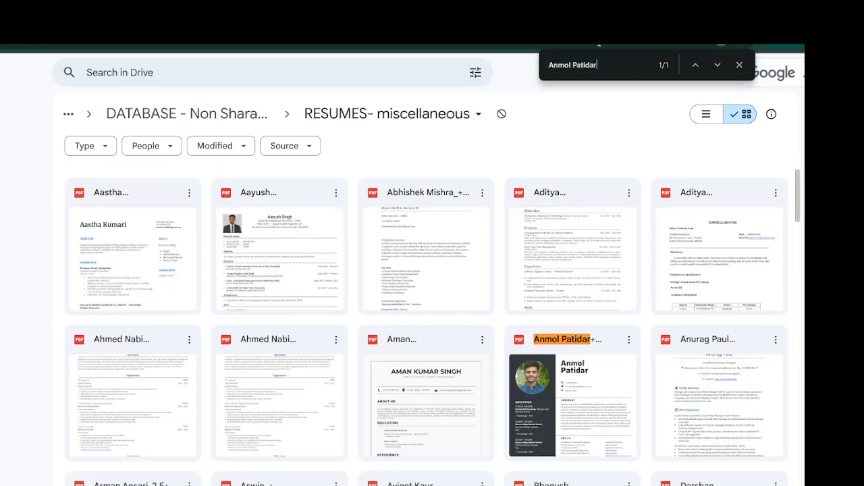
# - Preview the candidate's matching resume PDF, close it, and return to Sheets
pyautogui.scroll(-2, 586, 313)
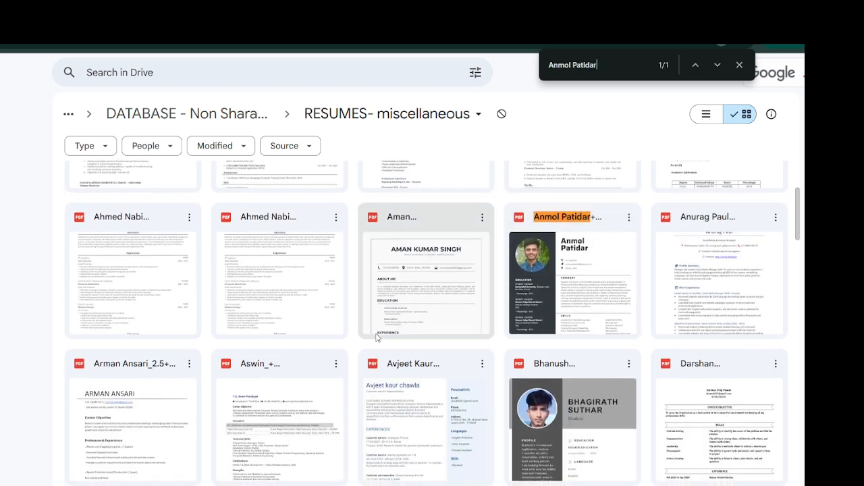
pyautogui.scroll(-1, 389, 293)
pyautogui.scroll(1, 389, 293)
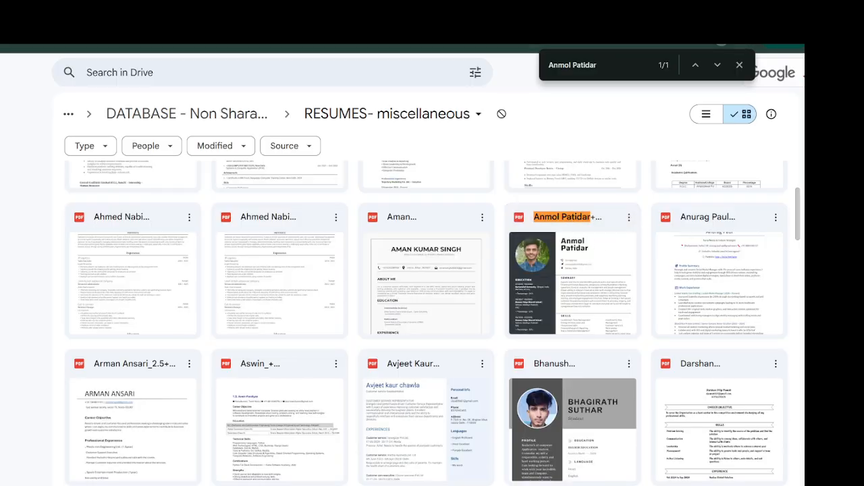
pyautogui.click(577, 227)
pyautogui.doubleClick(577, 227)
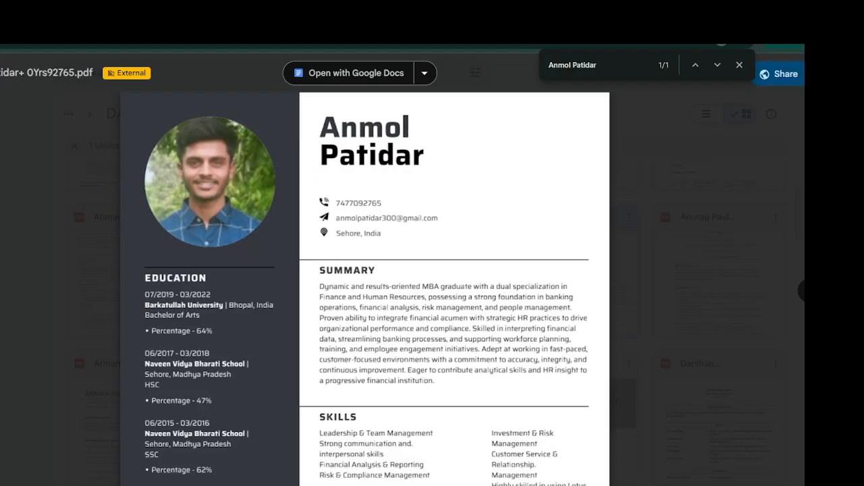
pyautogui.press('Escape')
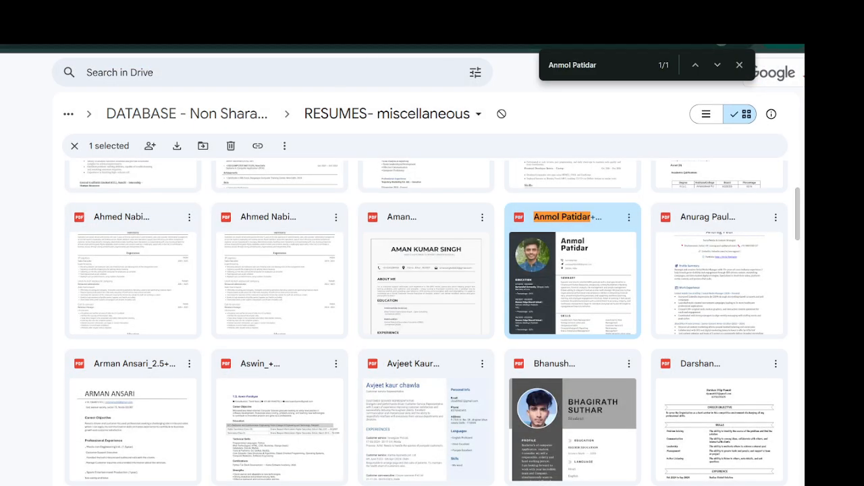
pyautogui.hotkey('alt', 'Tab')
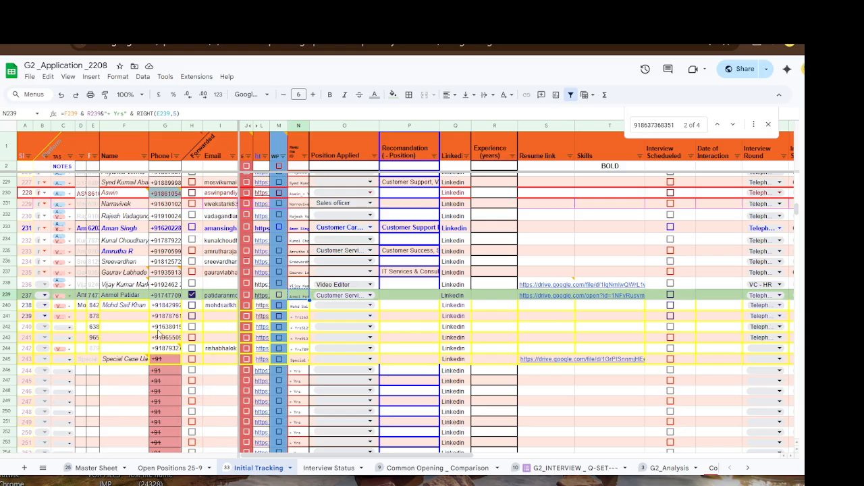
pyautogui.click(124, 314)
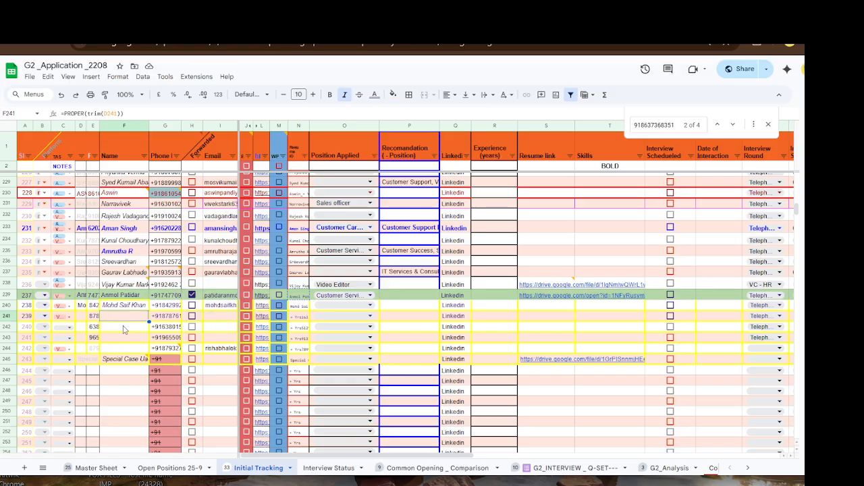
pyautogui.keyDown('shift'); pyautogui.click(127, 350); pyautogui.keyUp('shift')
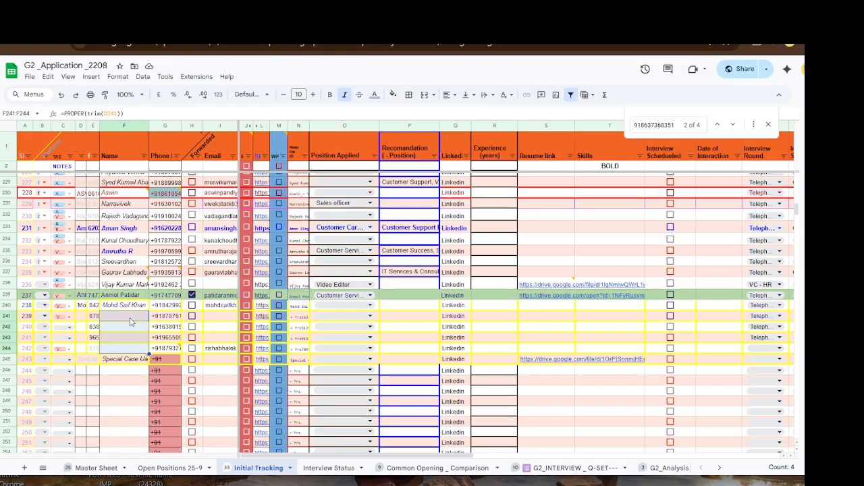
pyautogui.moveTo(214, 315); pyautogui.dragTo(216, 338)
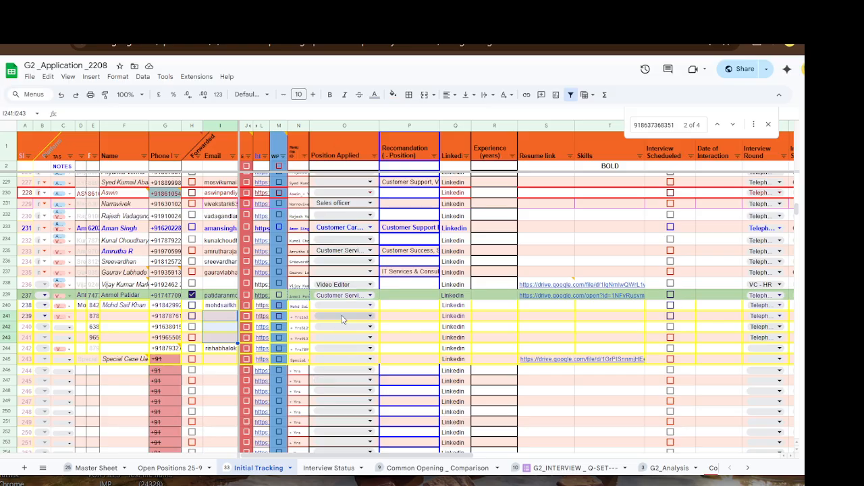
pyautogui.click(560, 307)
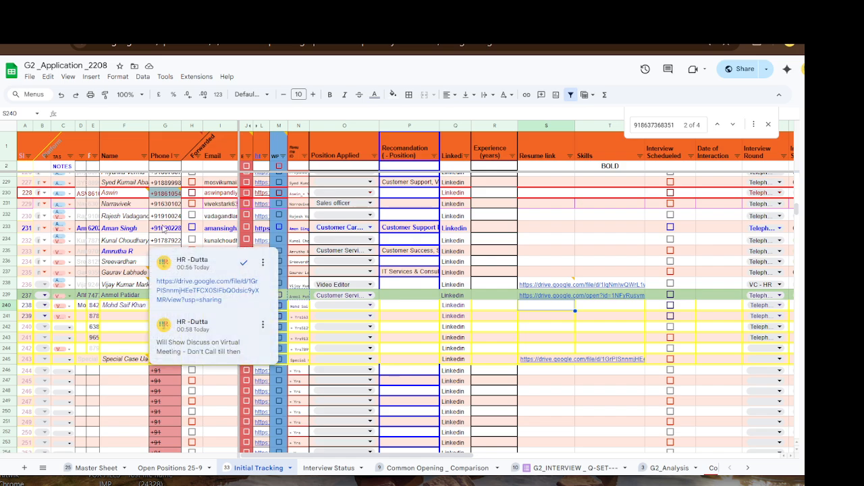
pyautogui.moveTo(230, 301)
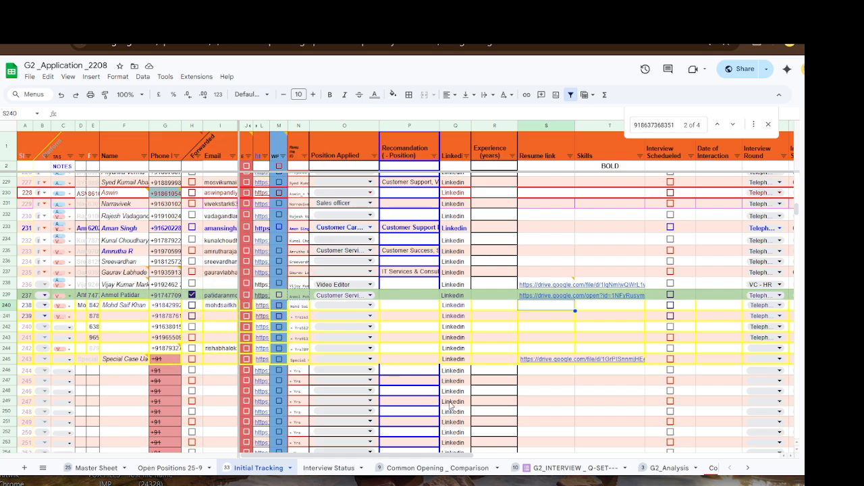
# - Check the searched phone number in D123 on G2_INTERVIEW _ Q-SET and scroll the sheet tabs right
pyautogui.click(583, 470)
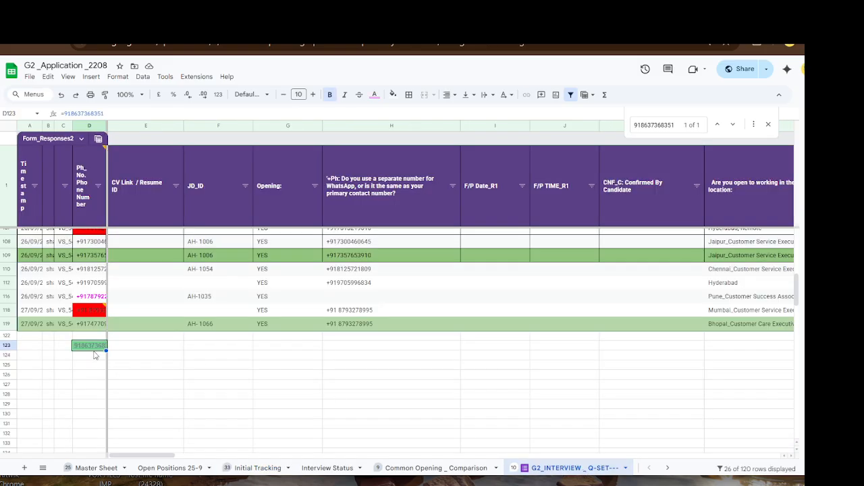
pyautogui.click(78, 378)
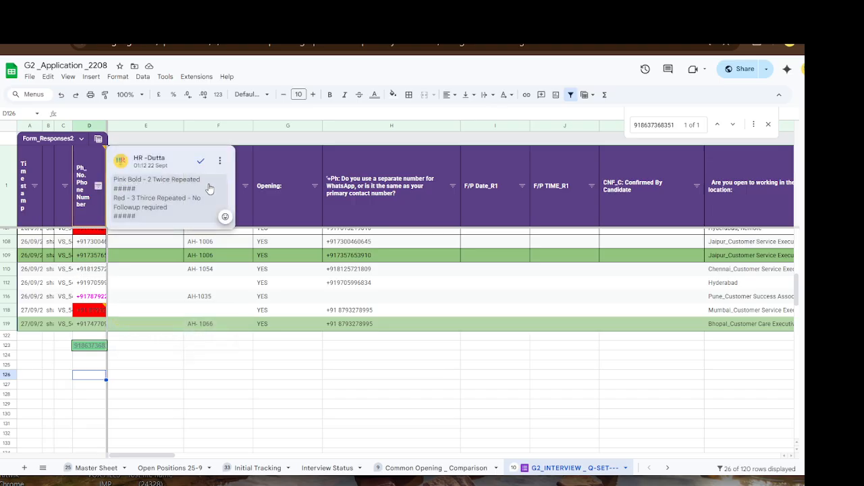
pyautogui.click(92, 347)
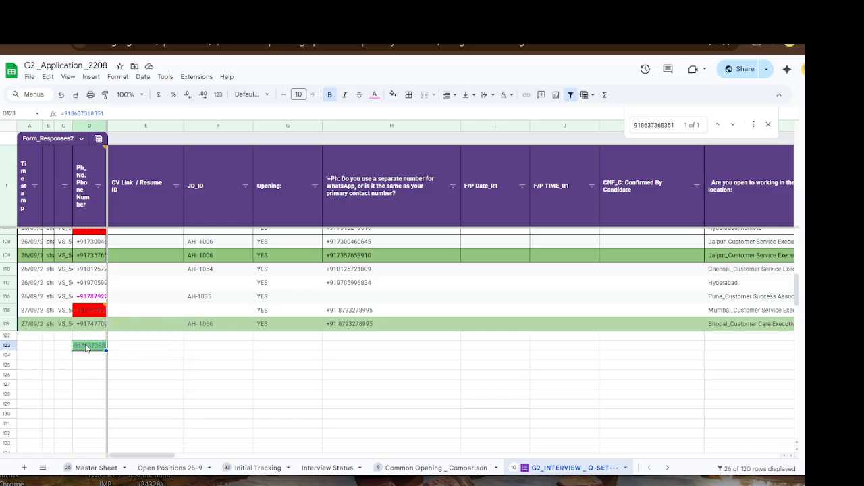
pyautogui.click(666, 468)
pyautogui.click(668, 468)
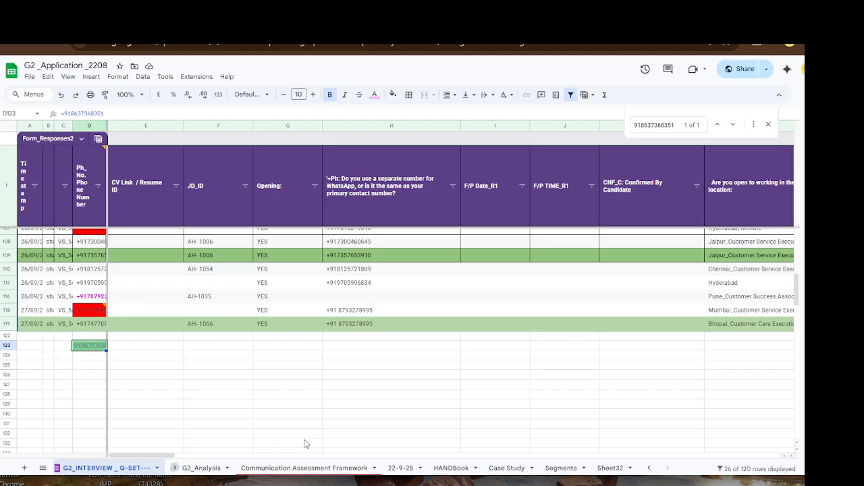
# - On G2_Analysis, review the C6 name lookup, the F6 and F17 phone numbers, and the M6 +91 formula
pyautogui.click(199, 468)
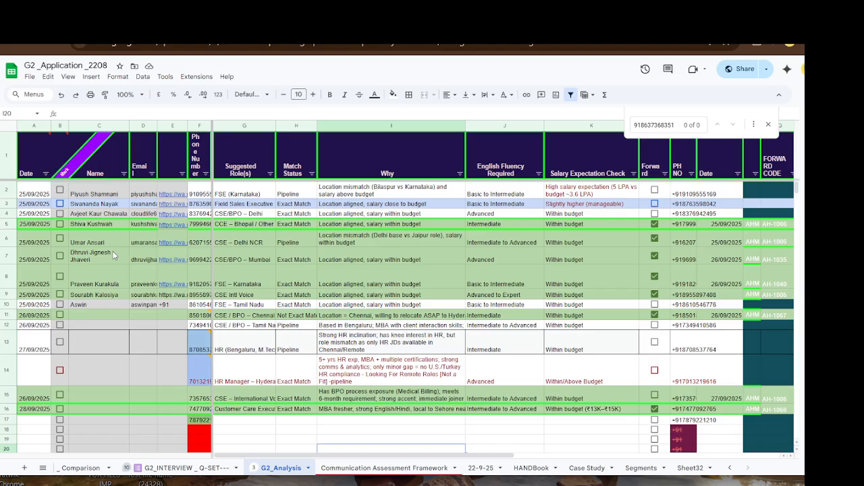
pyautogui.scroll(-2, 118, 389)
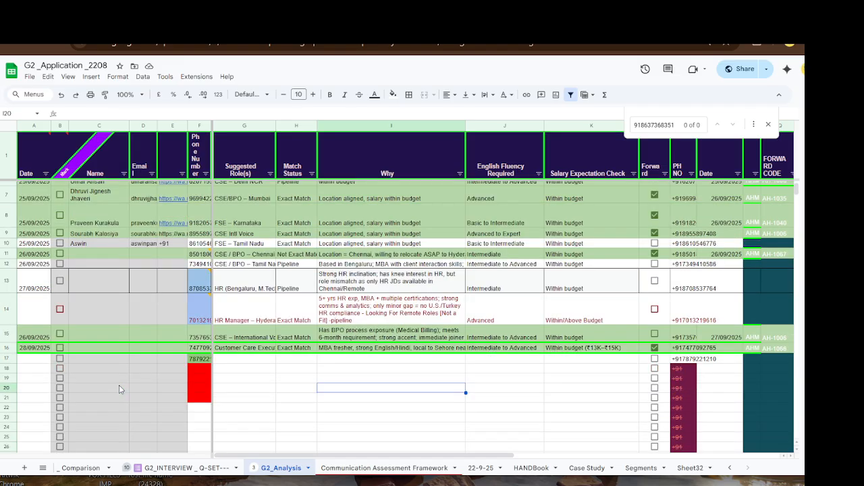
pyautogui.click(203, 360)
pyautogui.scroll(2, 100, 308)
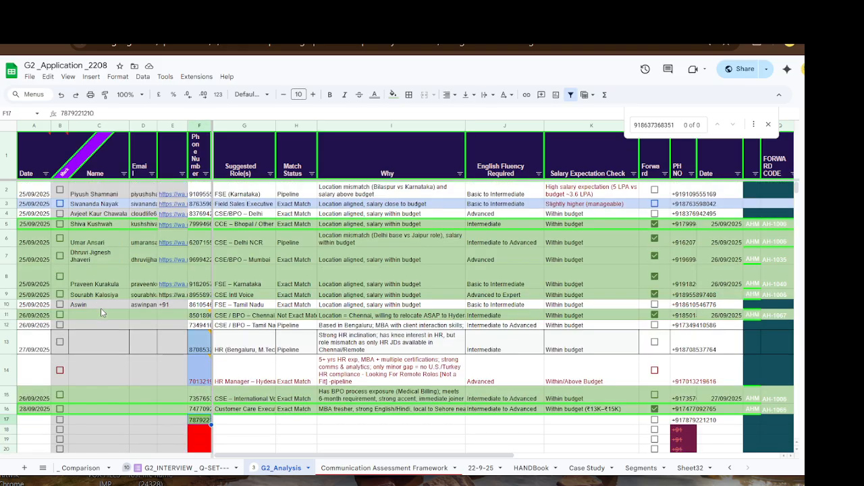
pyautogui.click(102, 237)
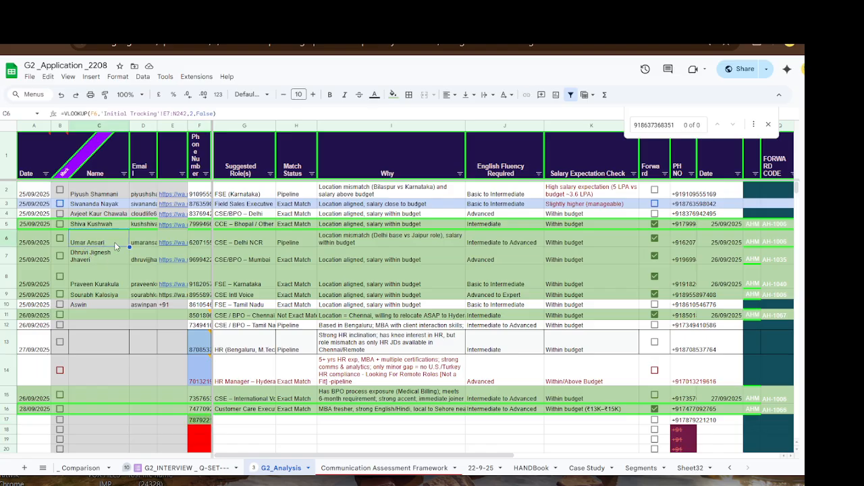
pyautogui.click(200, 241)
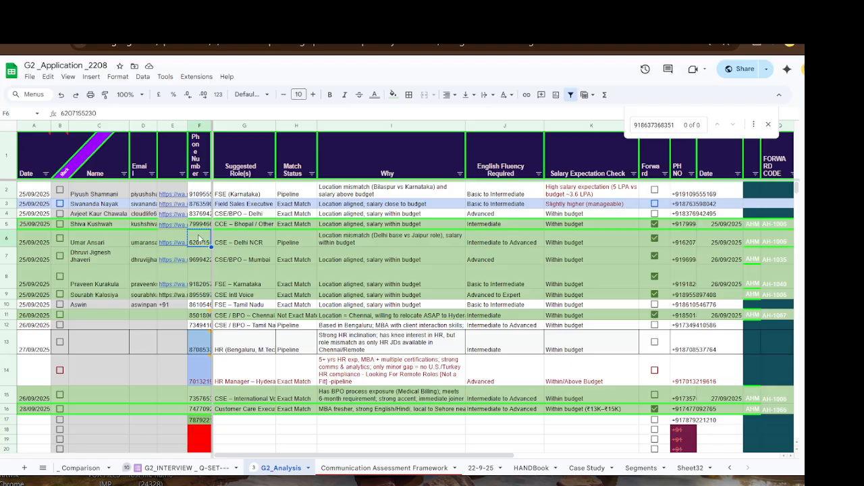
pyautogui.click(768, 124)
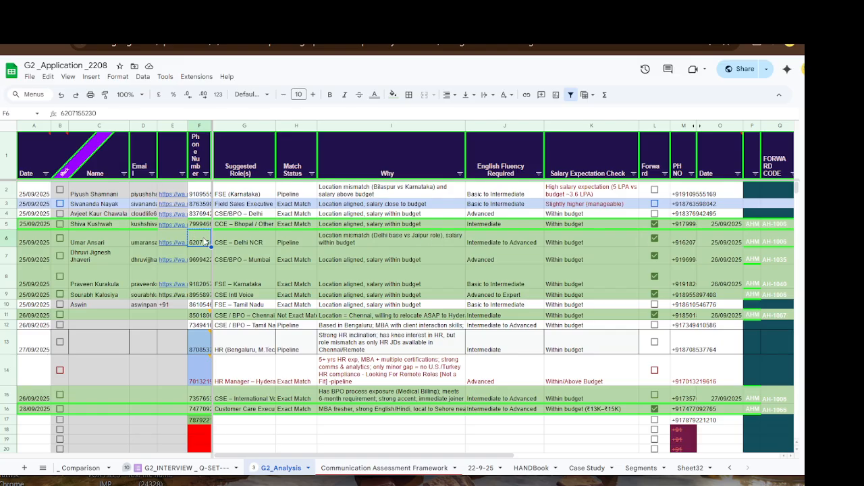
pyautogui.click(687, 236)
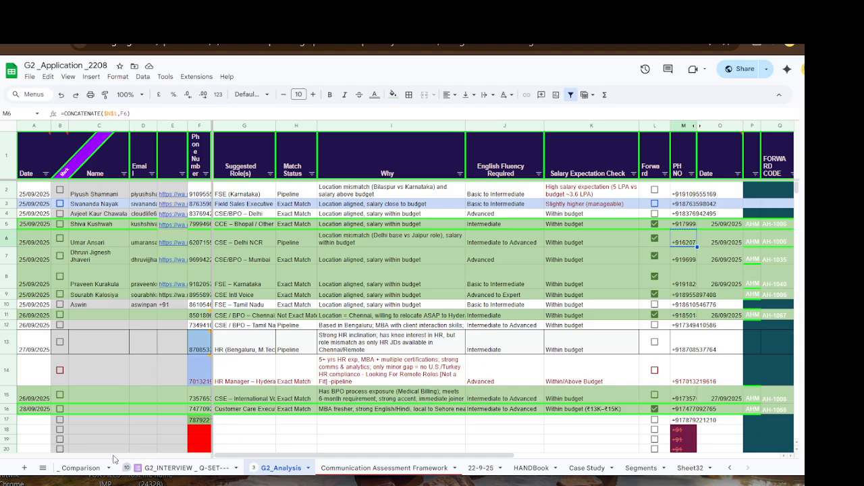
# - Scroll the sheet tabs left and return to the Initial Tracking sheet
pyautogui.click(732, 469)
pyautogui.click(733, 468)
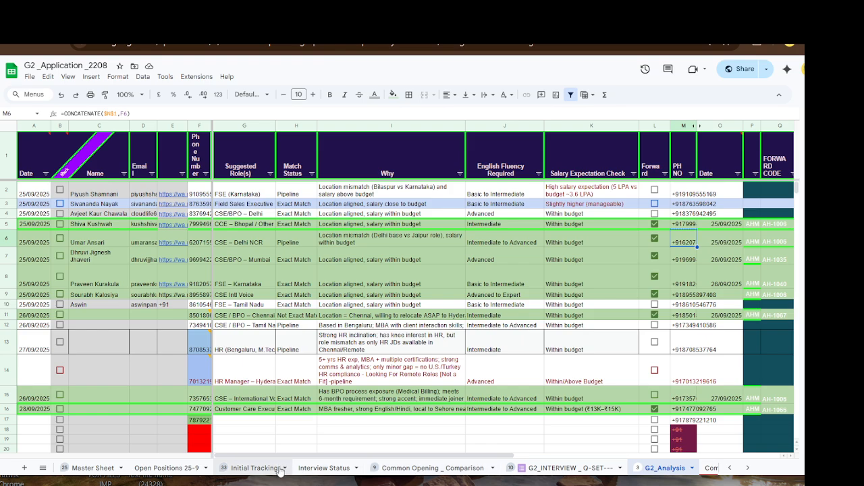
pyautogui.click(253, 468)
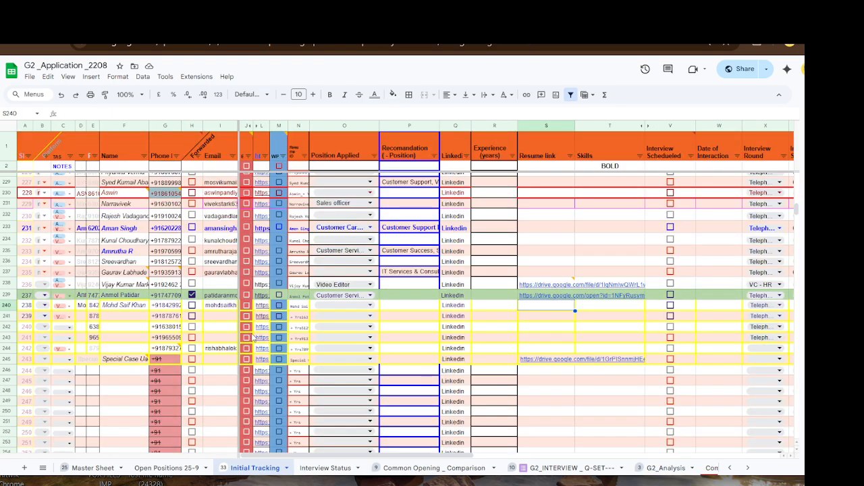
# - Find the candidate's +91 phone number, then check its match in G188 and the name formula in F188
pyautogui.hotkey('ctrl', 'f')
pyautogui.hotkey('ctrl', 'v')
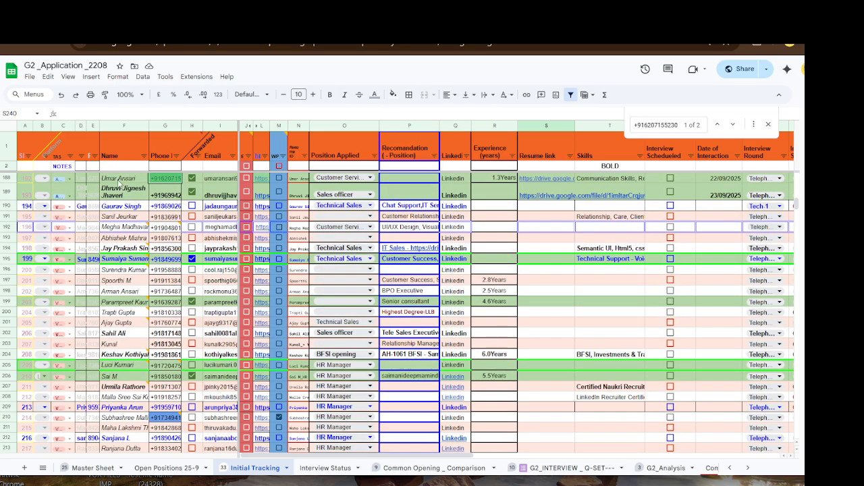
pyautogui.click(767, 124)
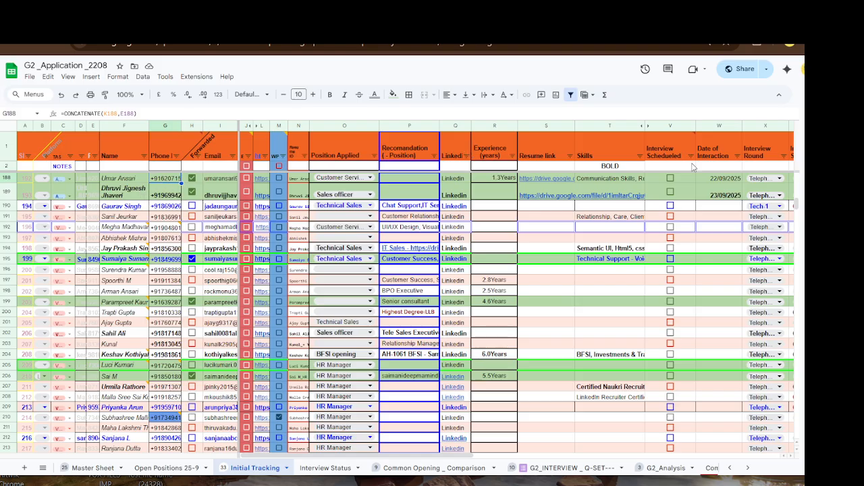
pyautogui.hotkey('ctrl', 'f')
pyautogui.hotkey('ctrl', 'v')
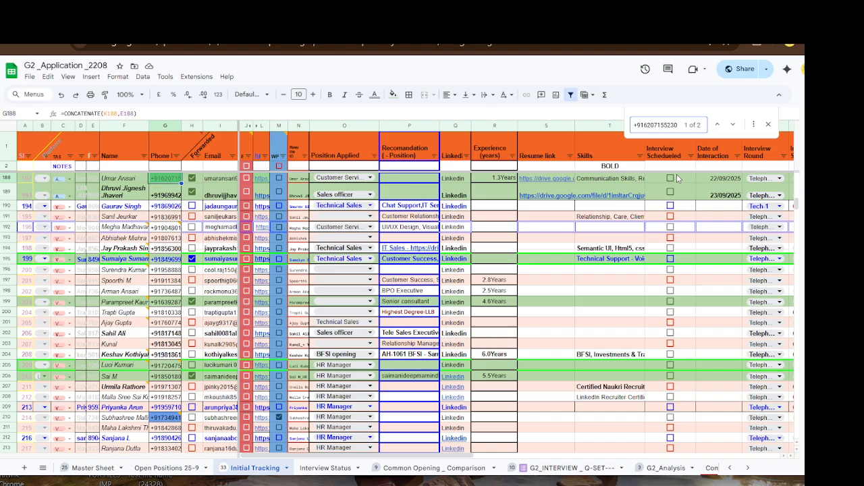
pyautogui.click(166, 181)
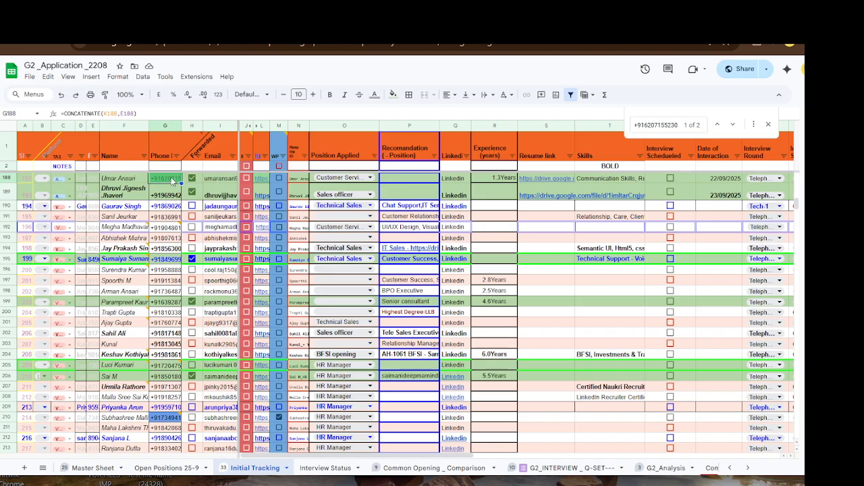
pyautogui.click(123, 181)
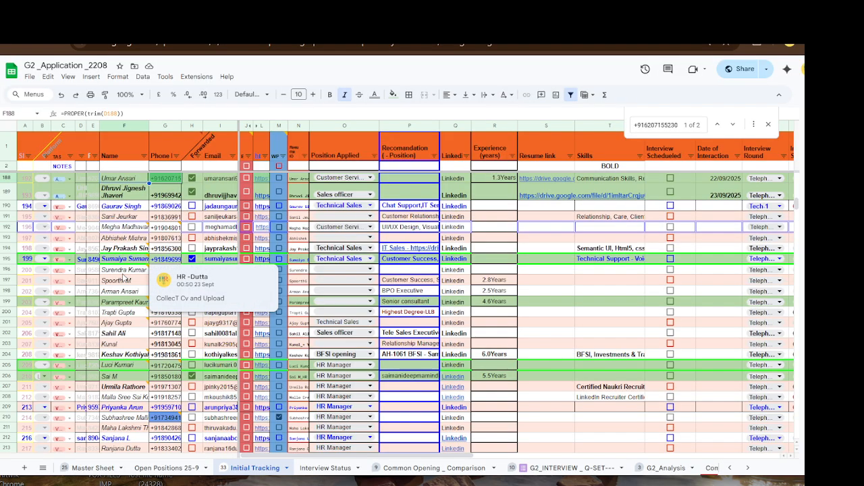
pyautogui.scroll(2, 125, 277)
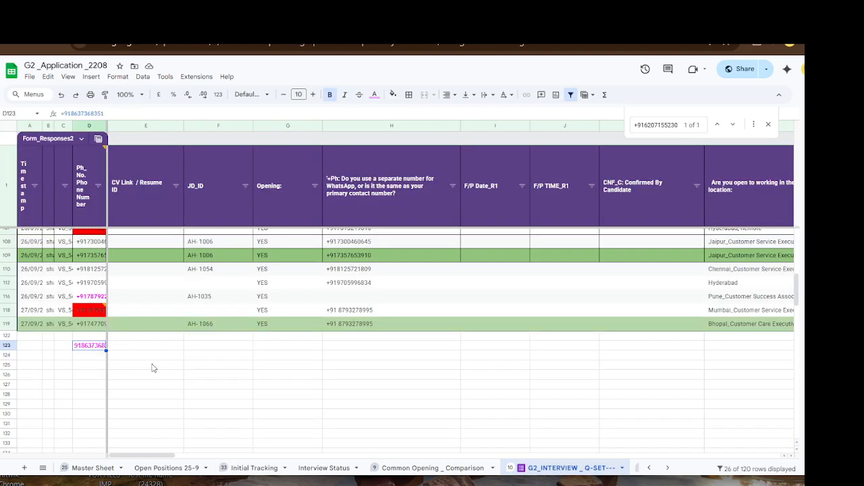
pyautogui.click(90, 366)
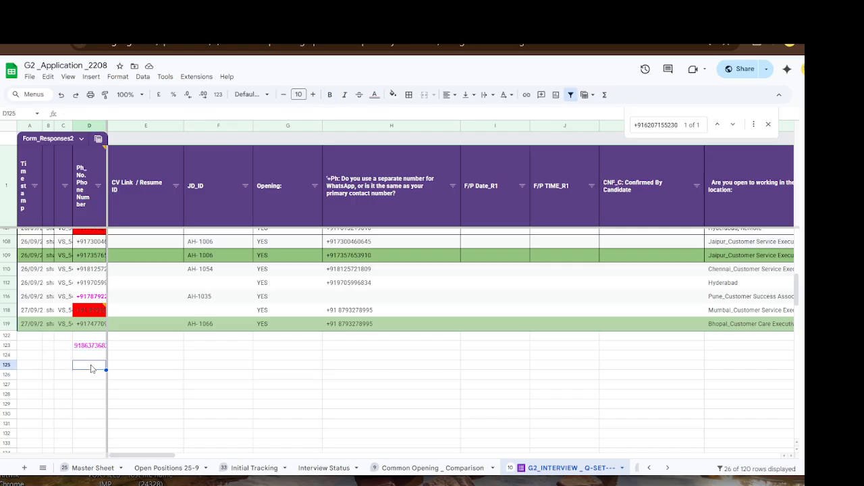
pyautogui.write('=CONCATENATE($N$1,#REF!)')
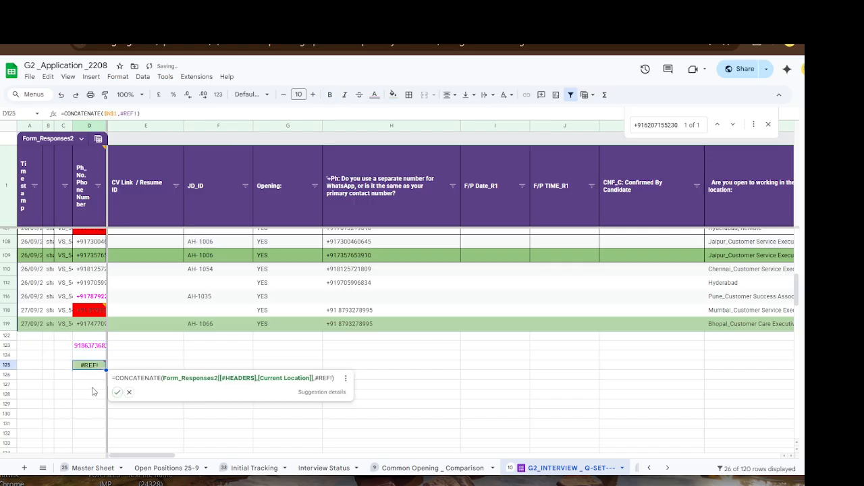
pyautogui.press('Delete')
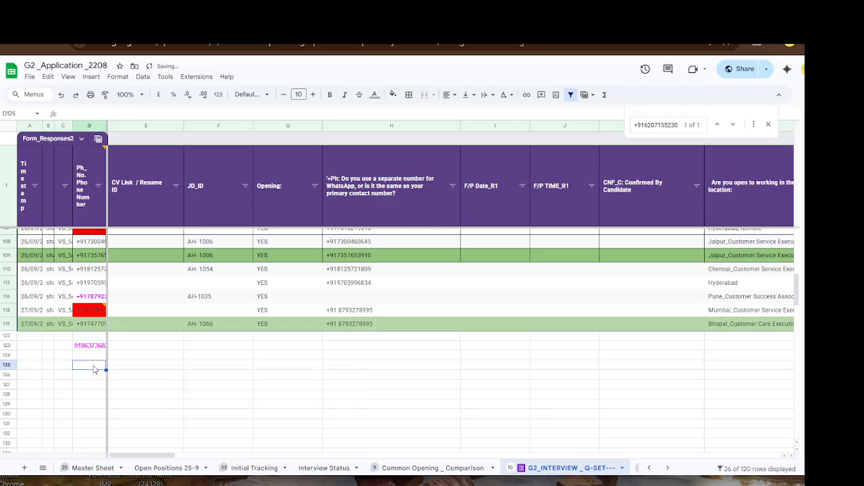
pyautogui.hotkey('ctrl', 'v')
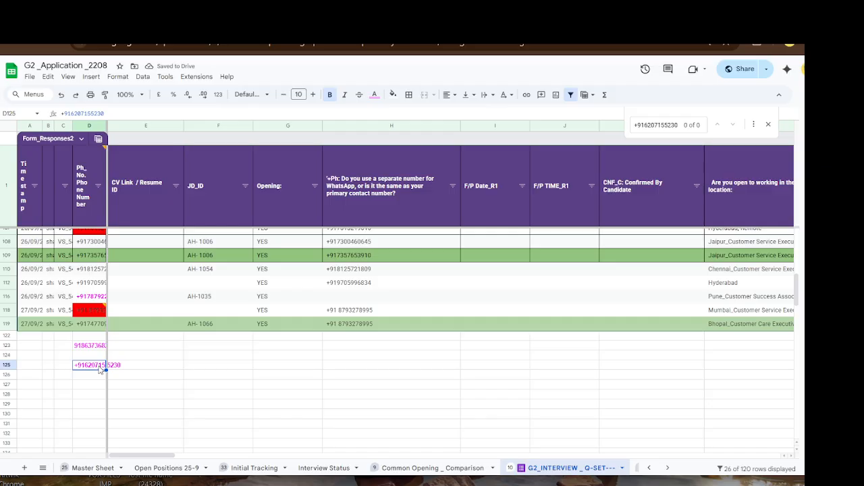
pyautogui.press('Delete')
pyautogui.click(666, 468)
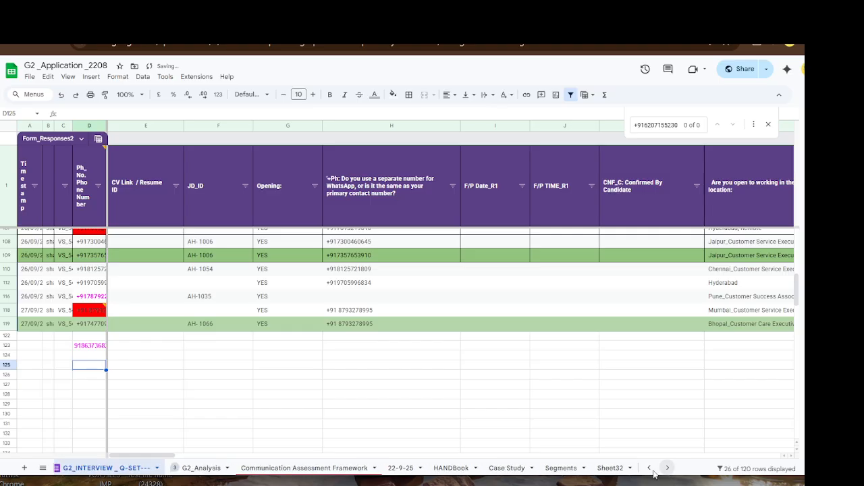
# - Paste the candidate's phone number into empty cell F23 on the G2_Analysis sheet
pyautogui.click(202, 468)
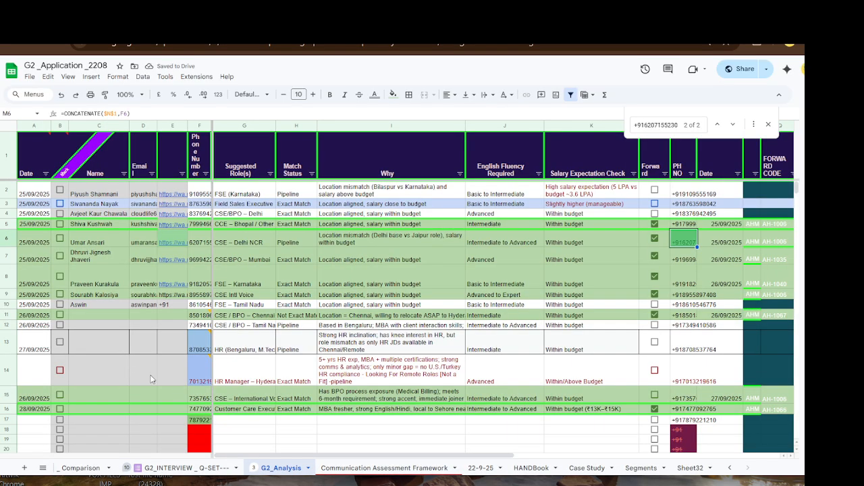
pyautogui.scroll(-5, 150, 375)
pyautogui.scroll(4, 150, 375)
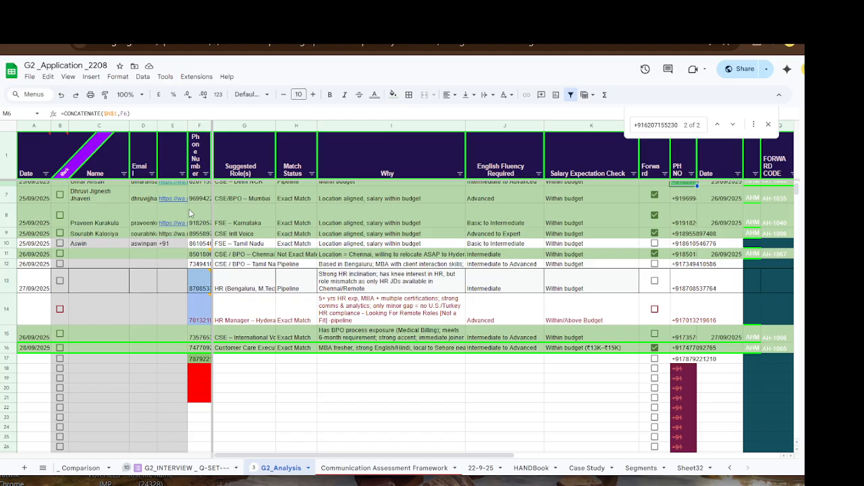
pyautogui.click(199, 420)
pyautogui.hotkey('ctrl', 'v')
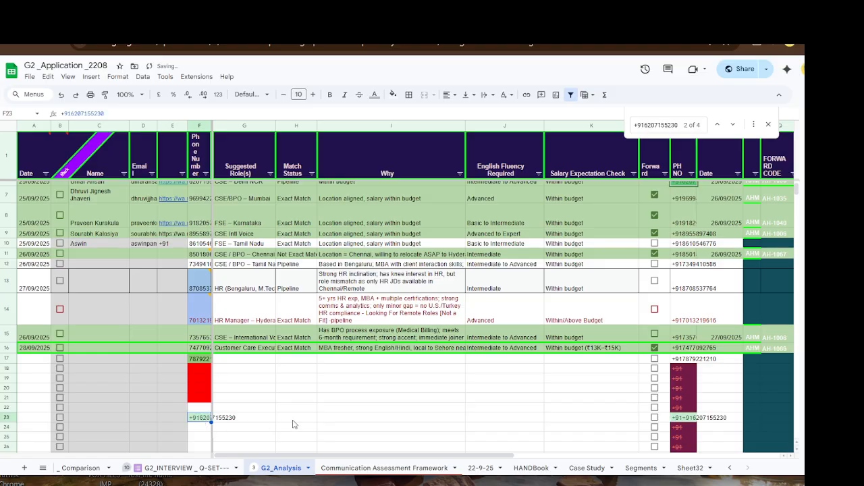
pyautogui.click(295, 422)
# - Remove the +91 prefix from the F23 number and dismiss the invalid-value warning
pyautogui.click(200, 420)
pyautogui.moveTo(70, 113); pyautogui.dragTo(58, 115)
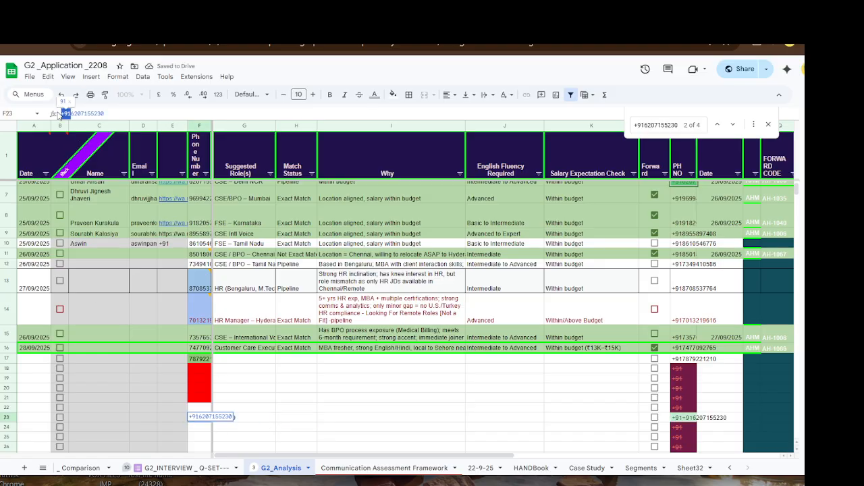
pyautogui.press('BackSpace')
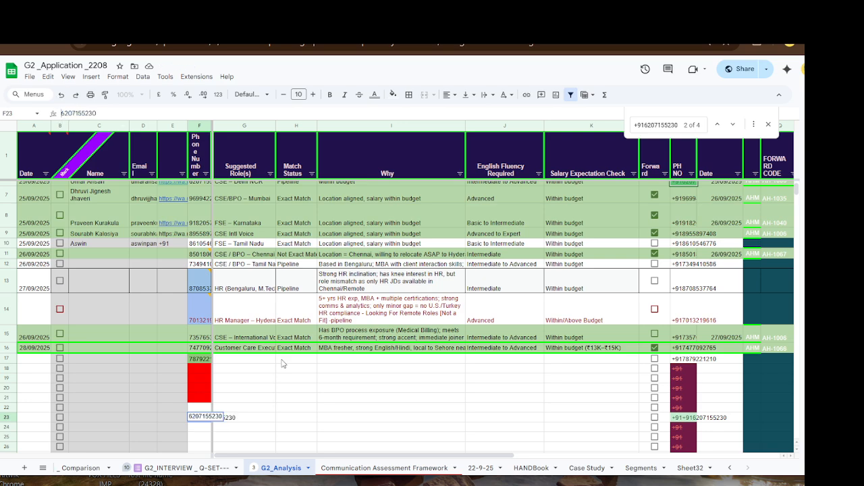
pyautogui.click(253, 408)
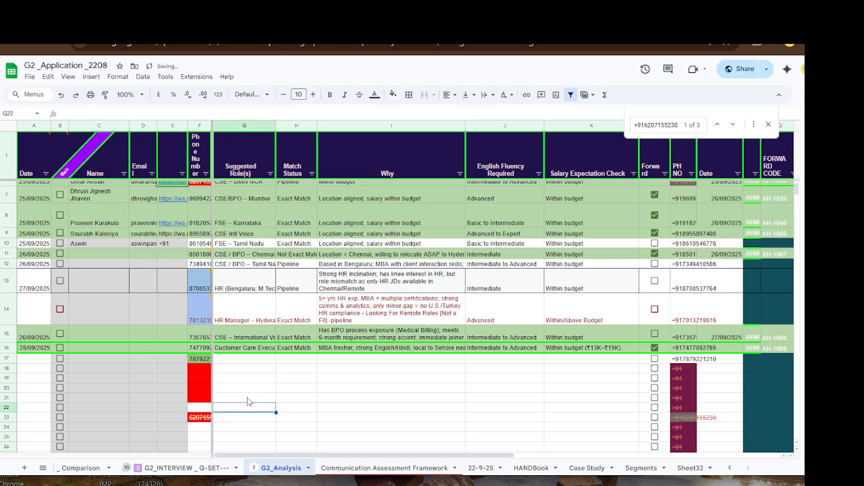
pyautogui.click(202, 418)
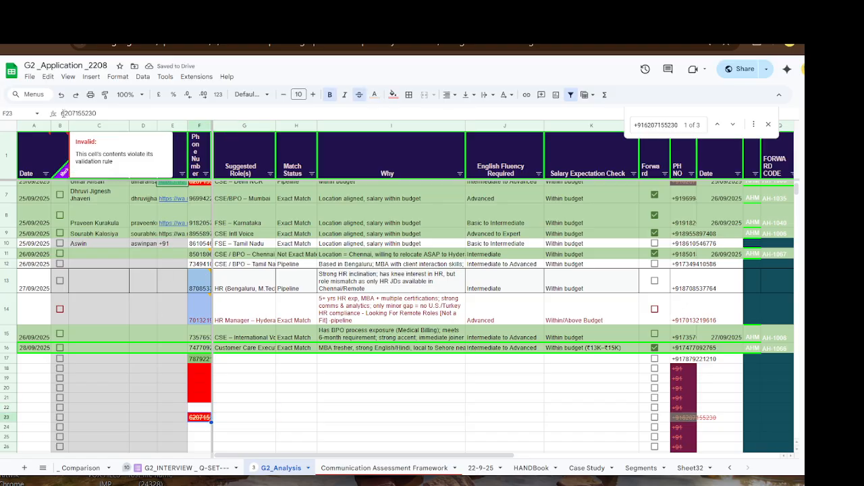
pyautogui.click(287, 408)
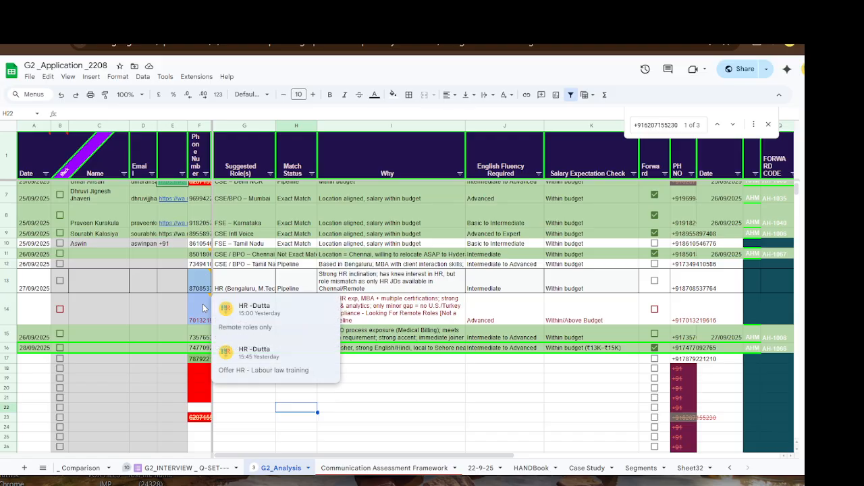
pyautogui.scroll(2, 203, 267)
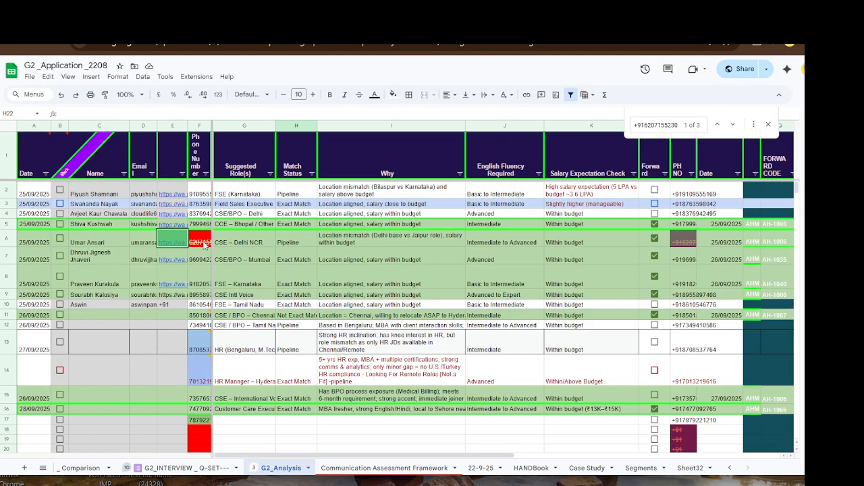
pyautogui.scroll(-2, 206, 337)
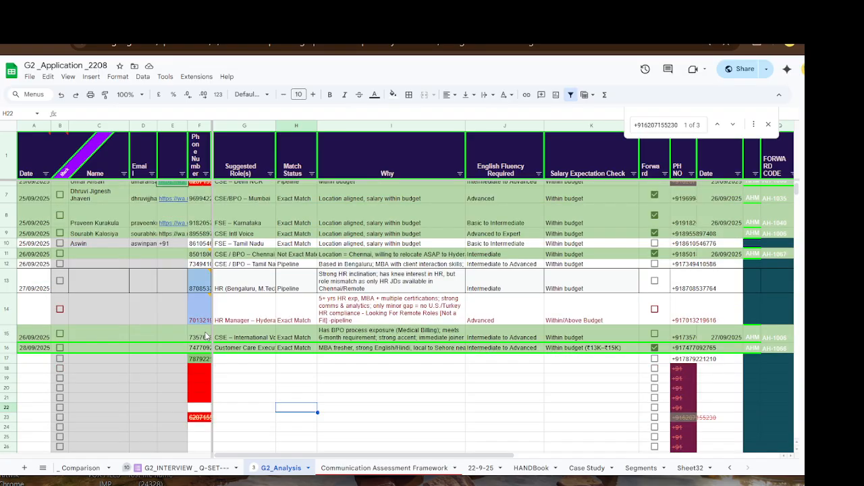
# - Clear the flagged phone number from F23
pyautogui.click(201, 418)
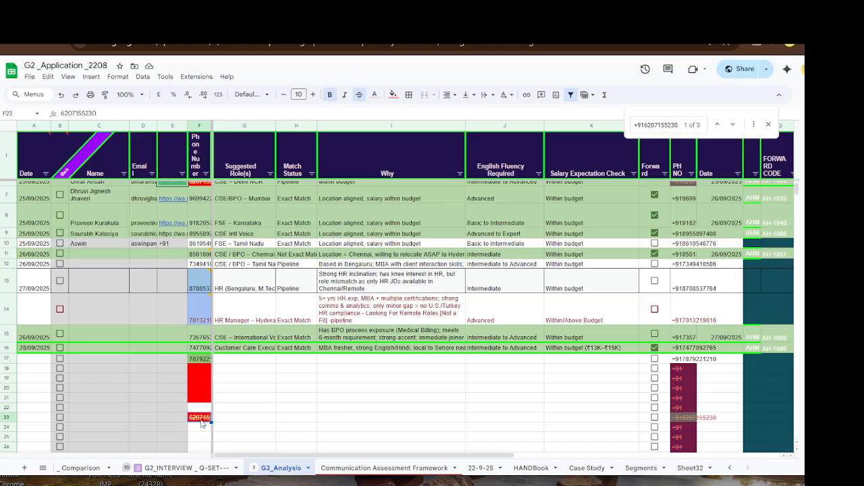
pyautogui.scroll(3, 204, 408)
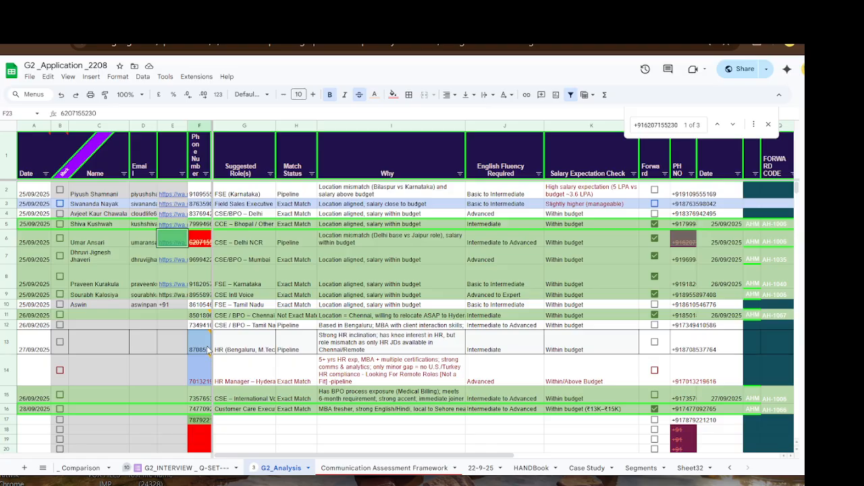
pyautogui.scroll(-4, 207, 378)
pyautogui.scroll(2, 196, 345)
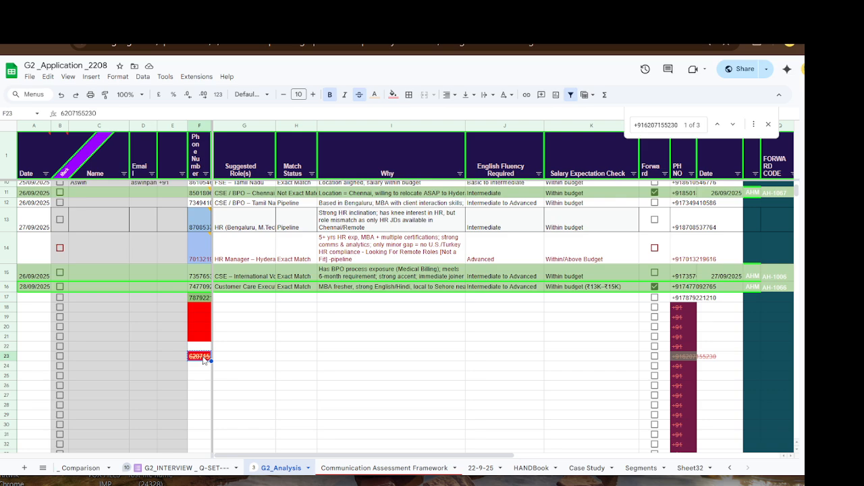
pyautogui.press('Delete')
pyautogui.scroll(3, 246, 344)
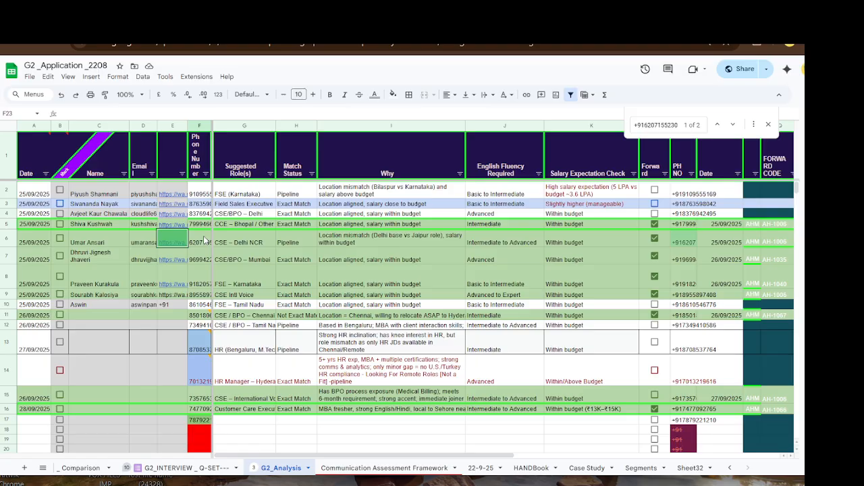
pyautogui.scroll(-5, 203, 236)
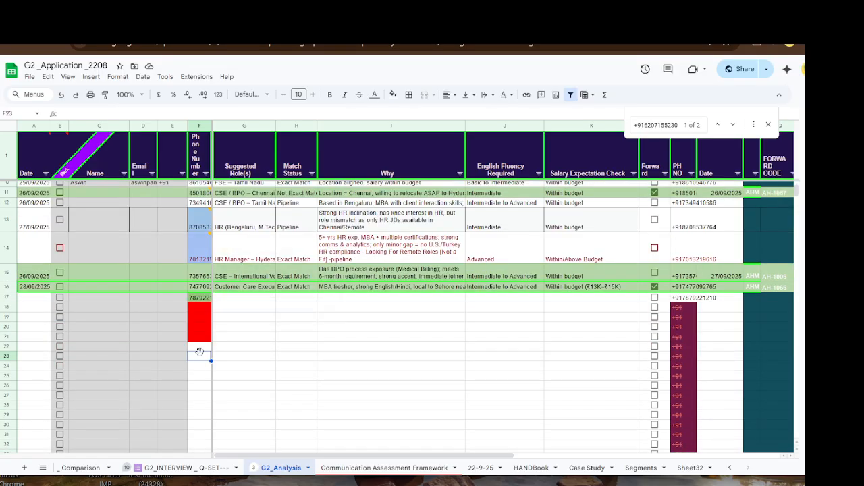
# - Paste the full +91 phone number back into F23
pyautogui.doubleClick(200, 351)
pyautogui.hotkey('ctrl', 'v')
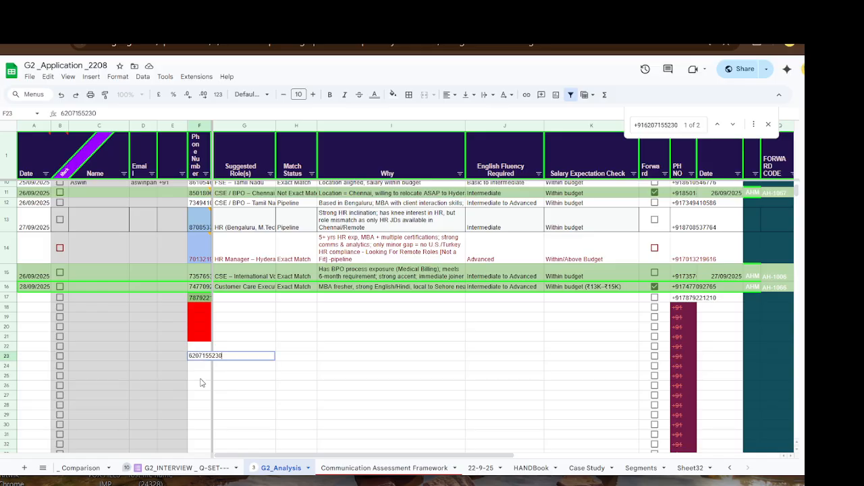
pyautogui.click(200, 379)
pyautogui.scroll(3, 202, 338)
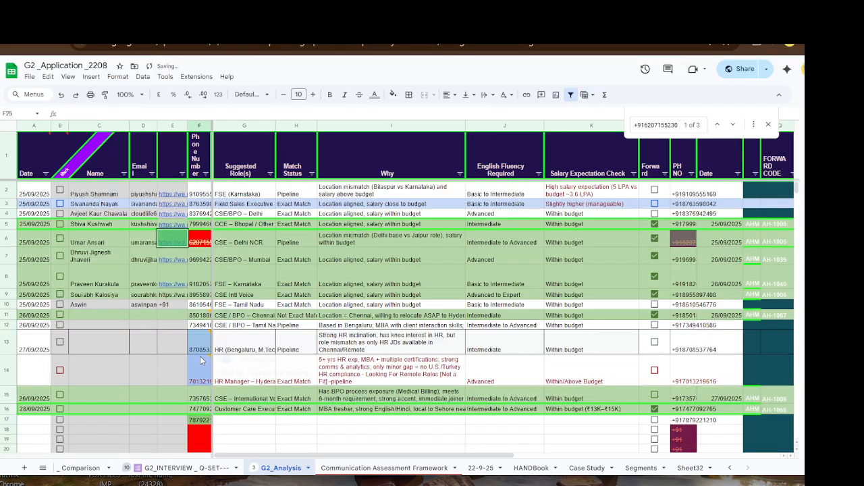
pyautogui.scroll(3, 208, 297)
pyautogui.scroll(-5, 204, 365)
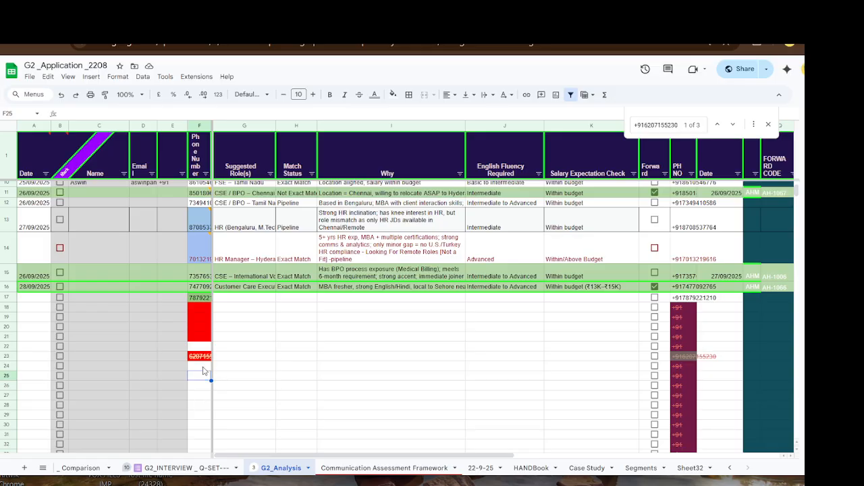
pyautogui.scroll(3, 203, 368)
pyautogui.scroll(3, 204, 363)
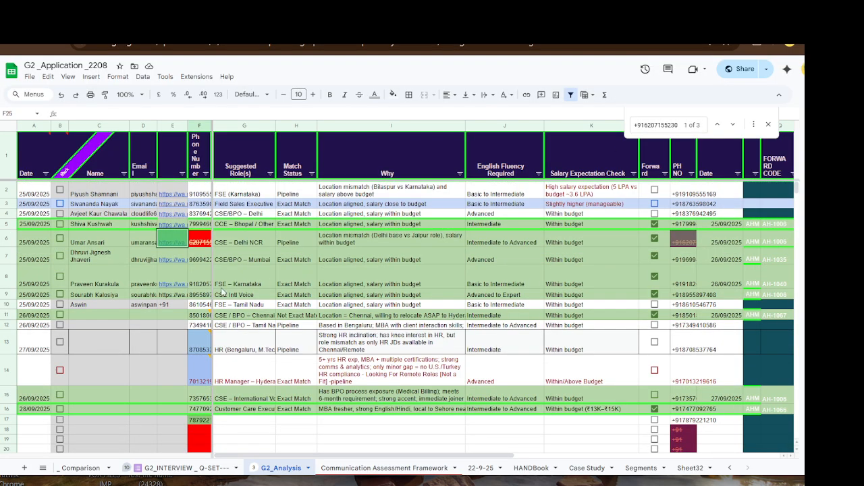
pyautogui.scroll(-5, 210, 330)
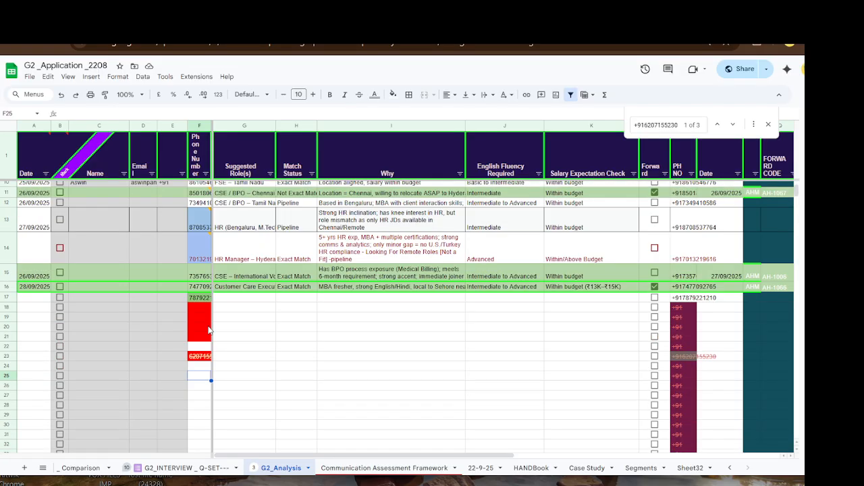
pyautogui.scroll(5, 209, 330)
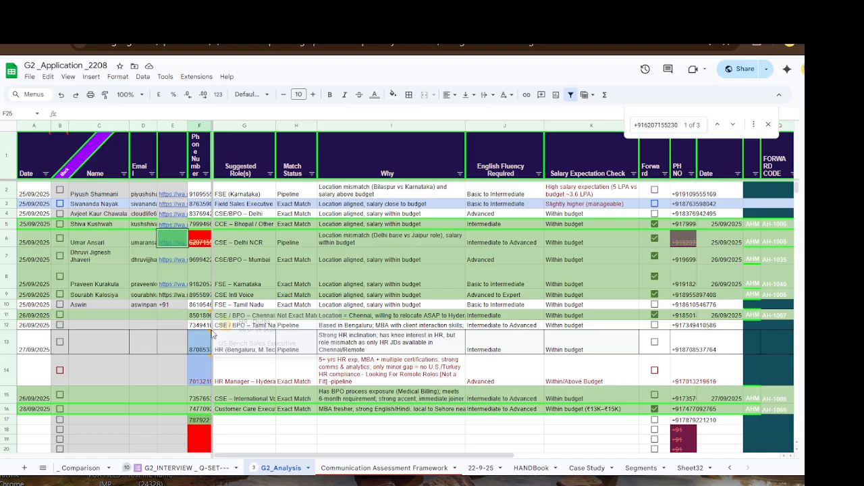
# - Close the search, inspect C6, F6 and F23, then choose C23 for a name lookup
pyautogui.click(769, 126)
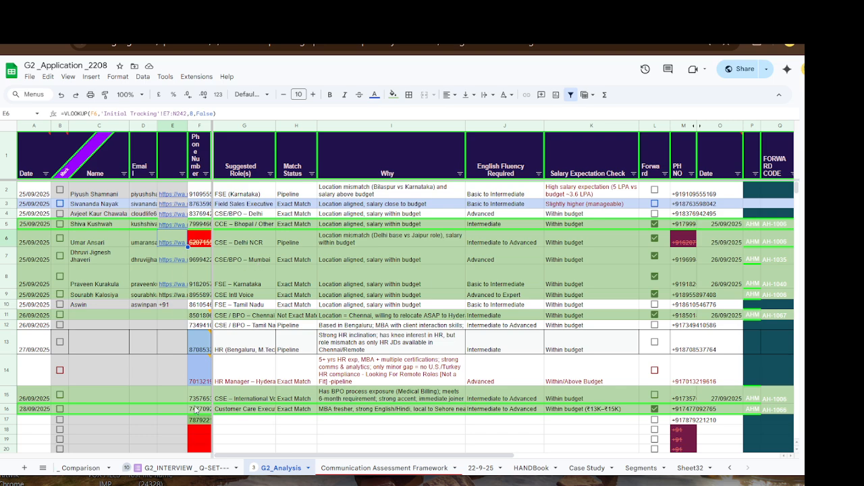
pyautogui.scroll(-2, 191, 384)
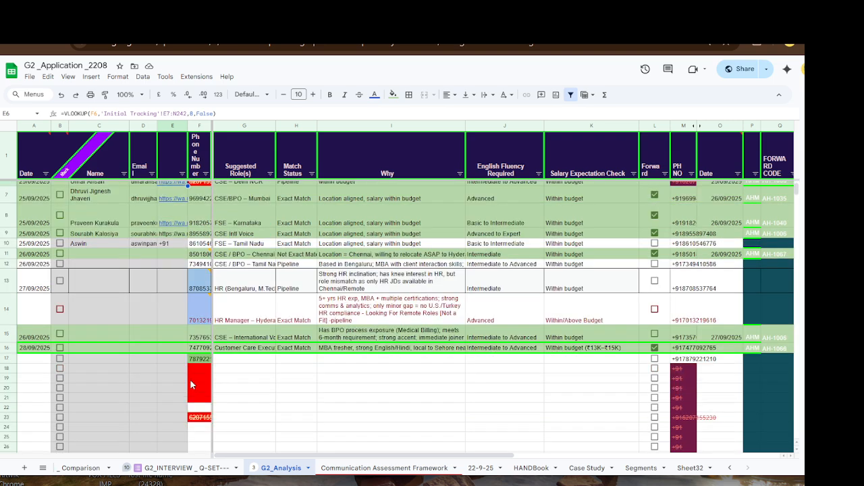
pyautogui.scroll(2, 198, 405)
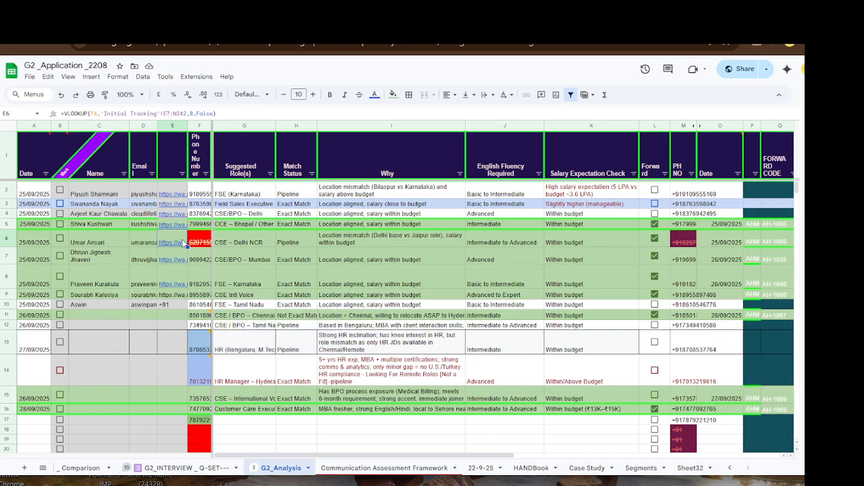
pyautogui.click(93, 239)
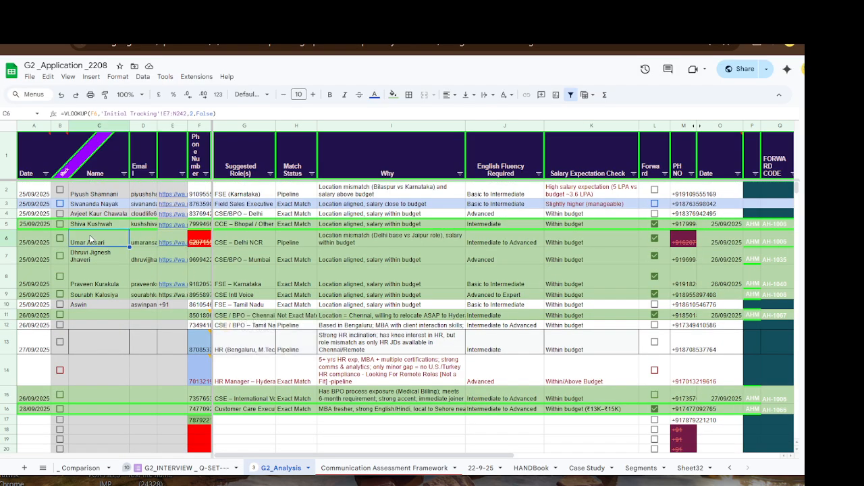
pyautogui.click(199, 243)
pyautogui.scroll(-2, 159, 348)
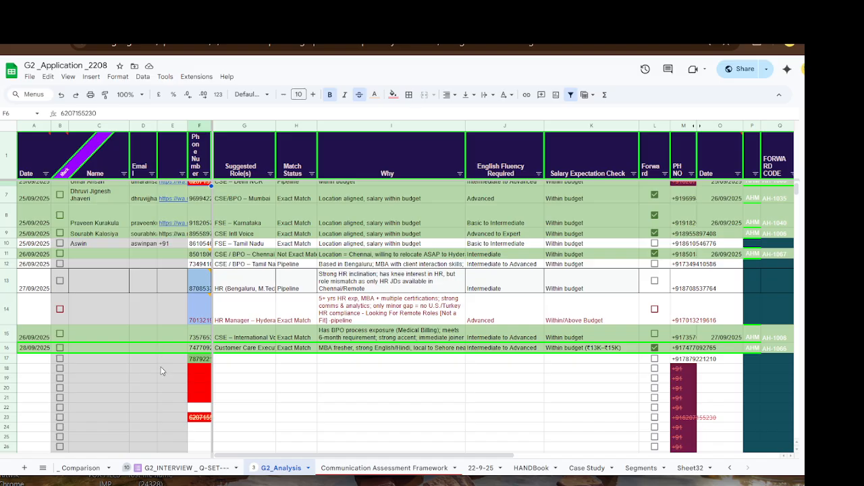
pyautogui.click(198, 420)
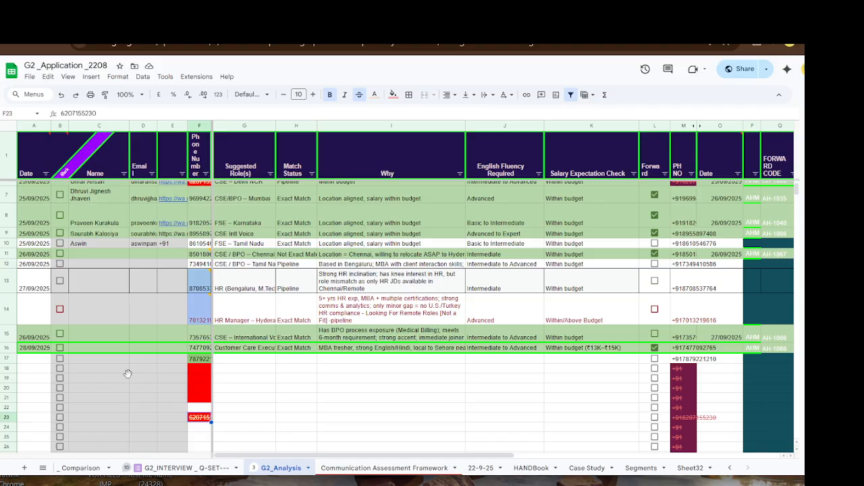
pyautogui.click(104, 379)
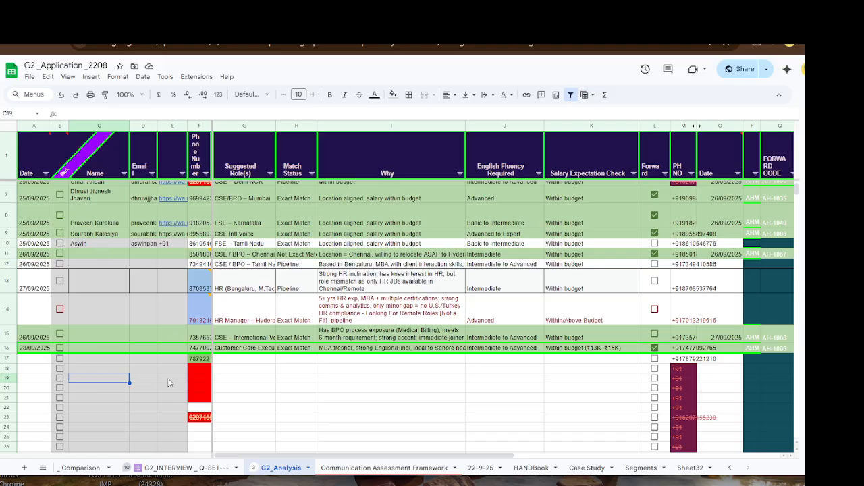
pyautogui.click(96, 419)
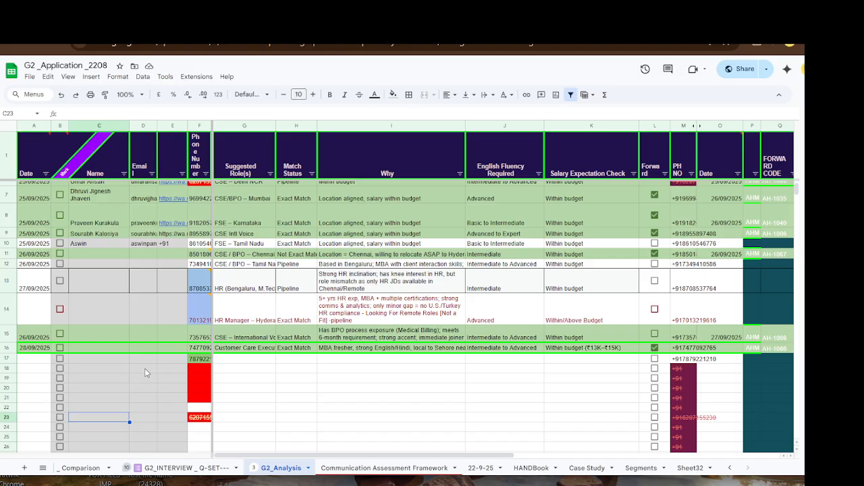
pyautogui.scroll(-2, 145, 373)
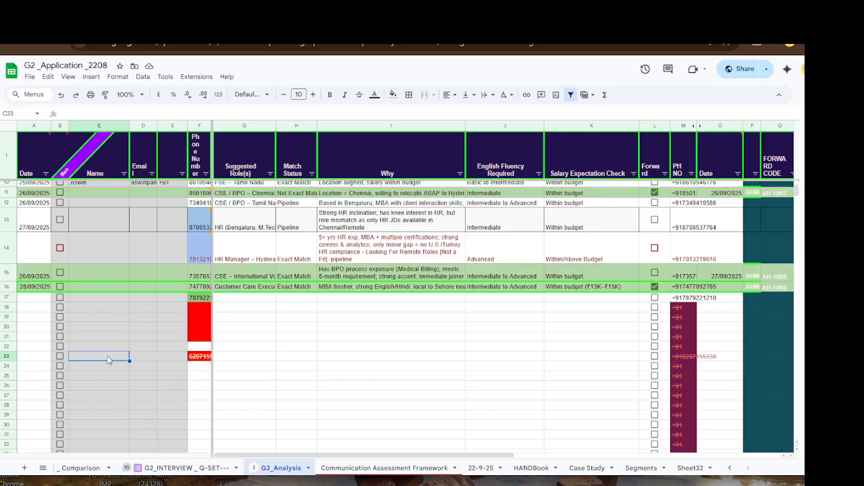
# - Enter =VLOOKUP(F23,'Initial Tracking'!E24:N259,2,False) in C23 and check its F23 and range references
pyautogui.write('=v')
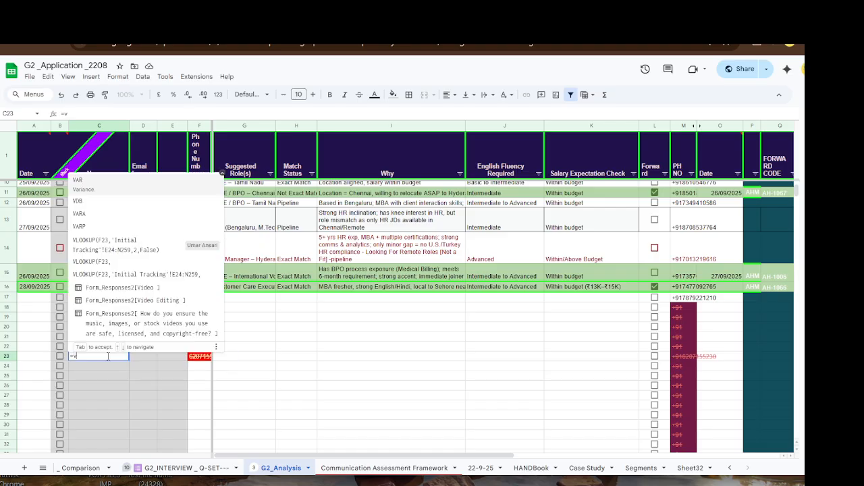
pyautogui.write('look')
pyautogui.press('Tab')
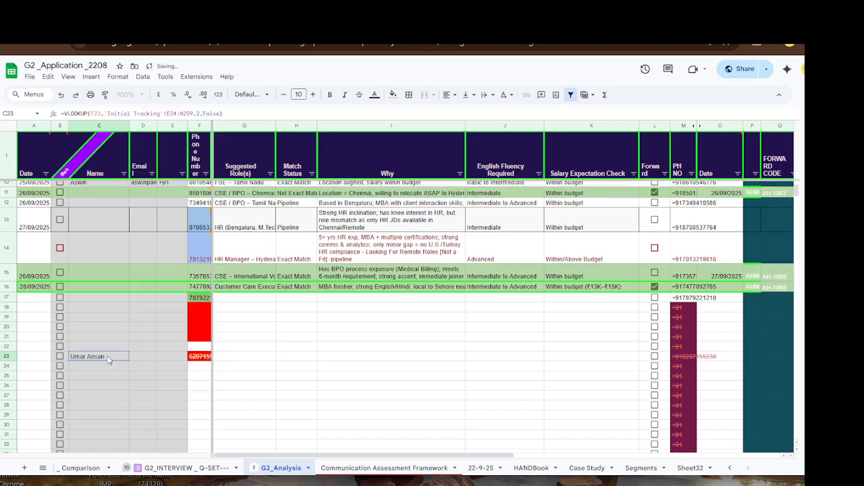
pyautogui.click(108, 359)
pyautogui.click(230, 113)
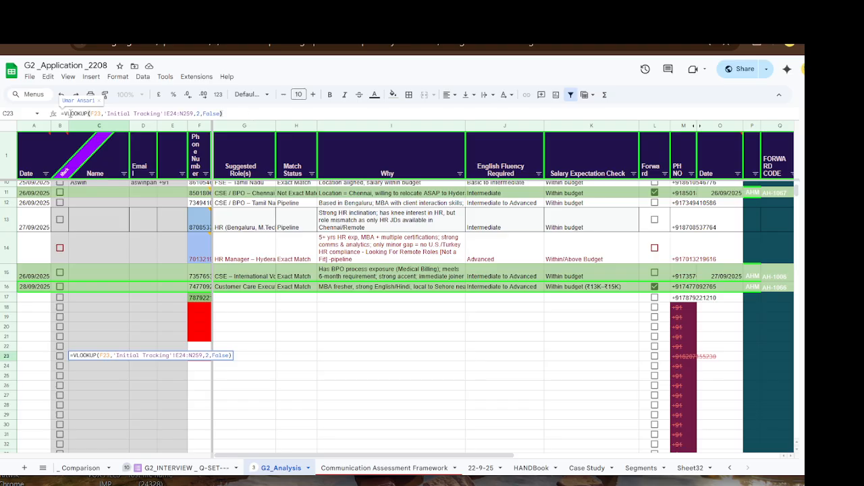
pyautogui.moveTo(101, 112); pyautogui.dragTo(90, 113)
pyautogui.moveTo(106, 112); pyautogui.dragTo(195, 113)
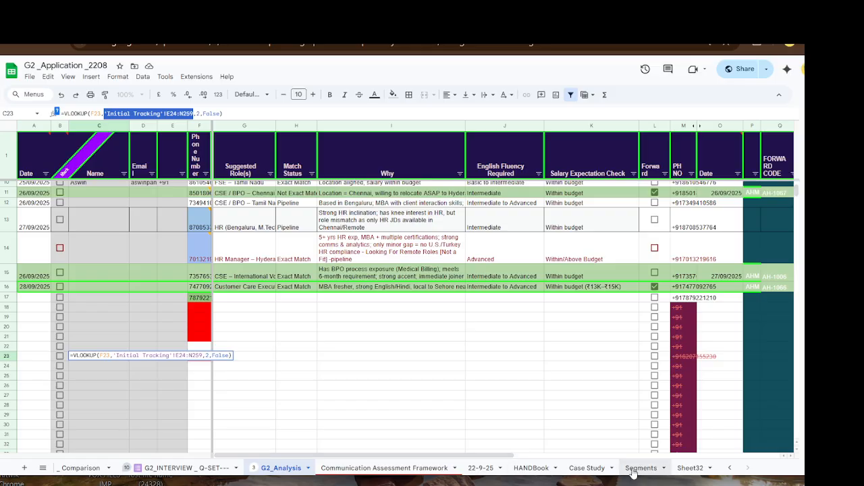
pyautogui.click(729, 467)
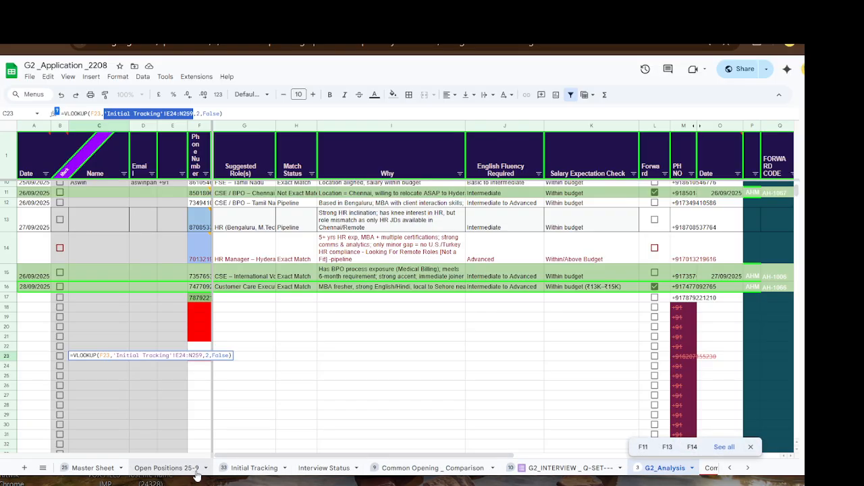
pyautogui.click(245, 468)
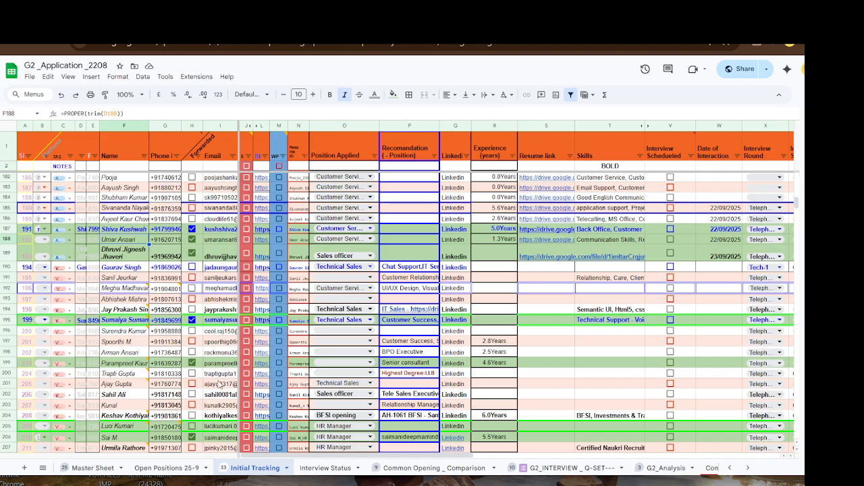
pyautogui.click(558, 472)
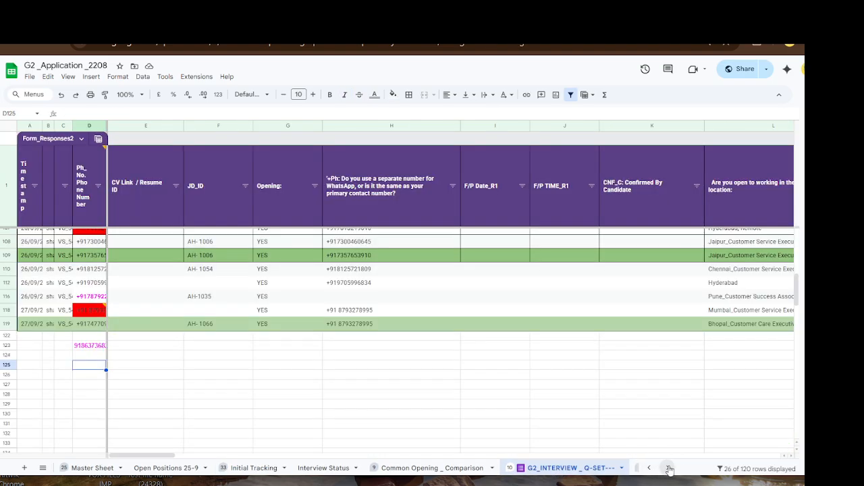
pyautogui.scroll(-3, 665, 468)
pyautogui.click(203, 471)
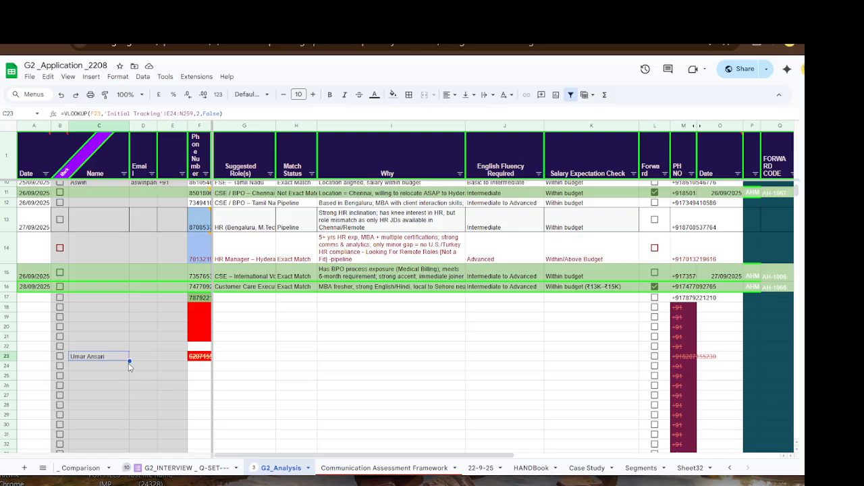
# - Fill the name lookup down to C29 and paste the copied phone numbers into F24:F27
pyautogui.moveTo(129, 359); pyautogui.dragTo(125, 412)
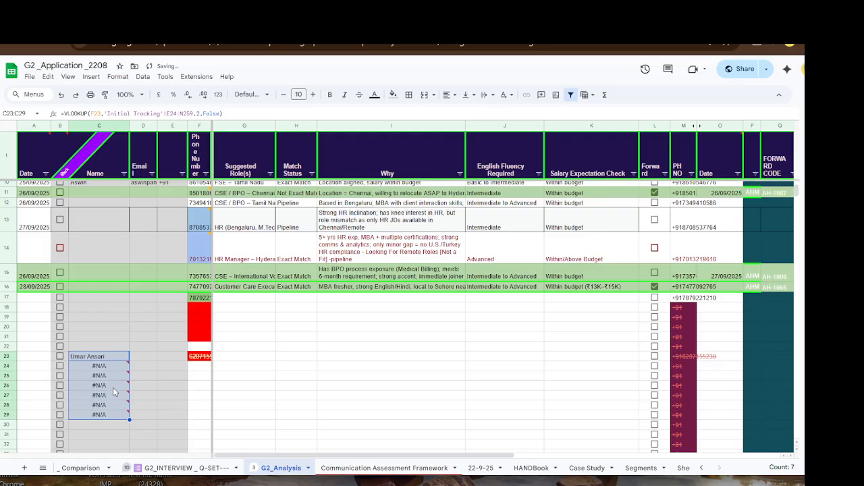
pyautogui.moveTo(112, 364)
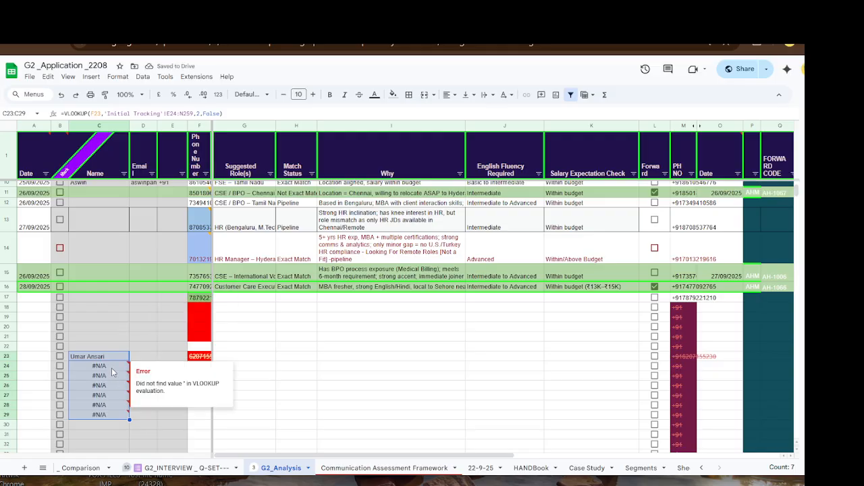
pyautogui.click(314, 359)
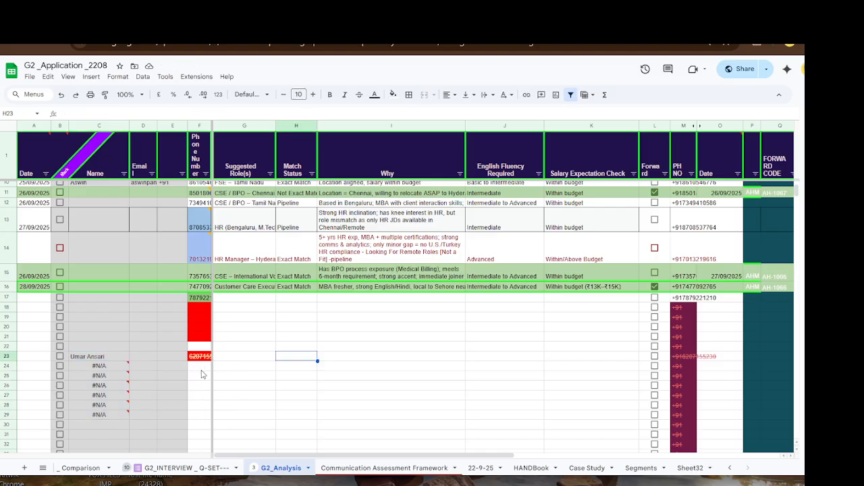
pyautogui.scroll(3, 201, 374)
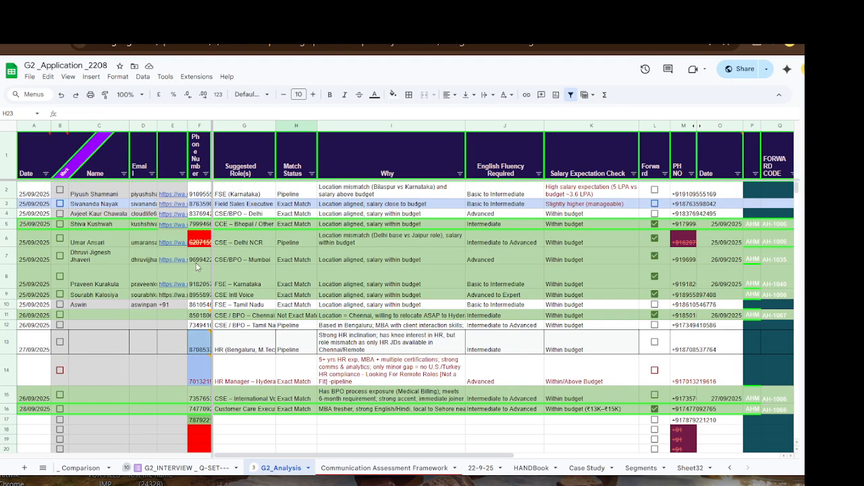
pyautogui.moveTo(198, 260); pyautogui.dragTo(201, 307)
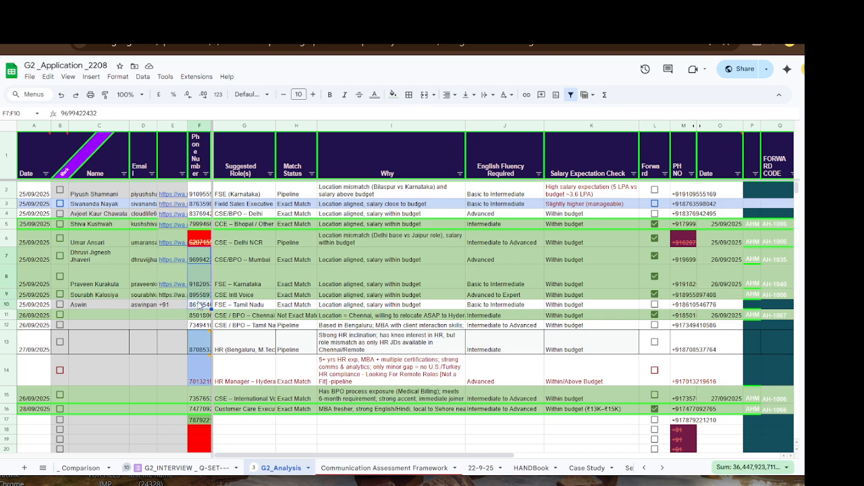
pyautogui.scroll(-3, 201, 351)
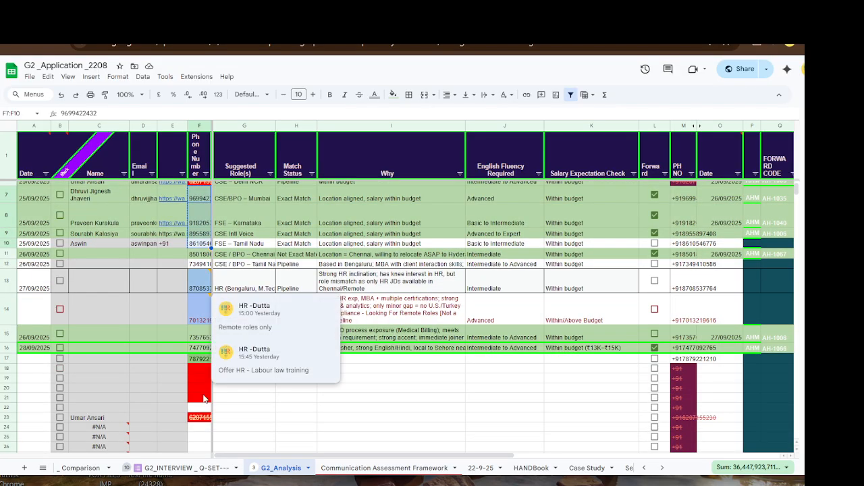
pyautogui.click(201, 370)
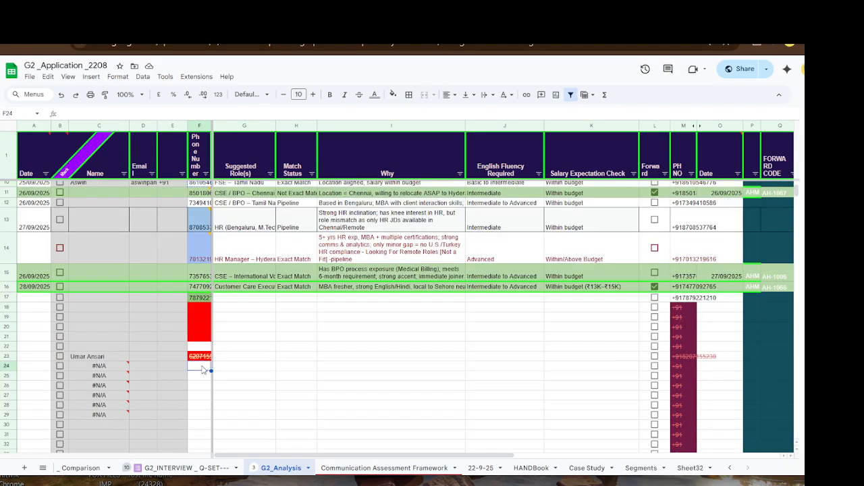
pyautogui.hotkey('ctrl', 'v')
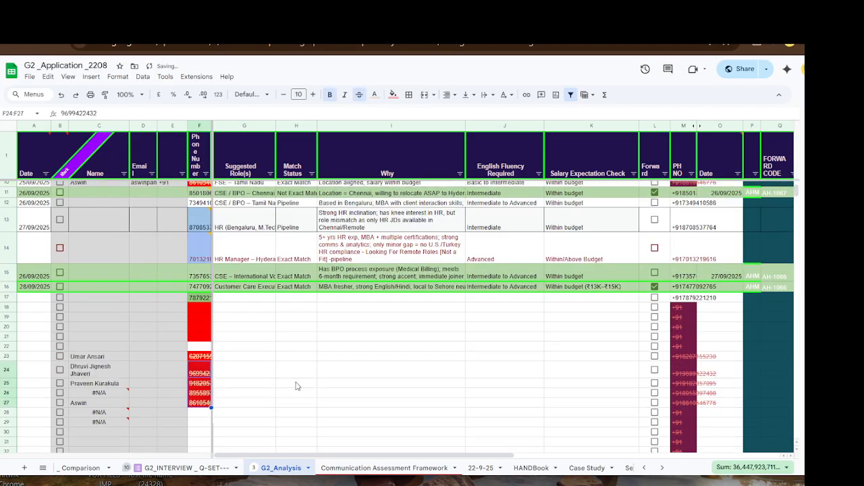
pyautogui.click(296, 384)
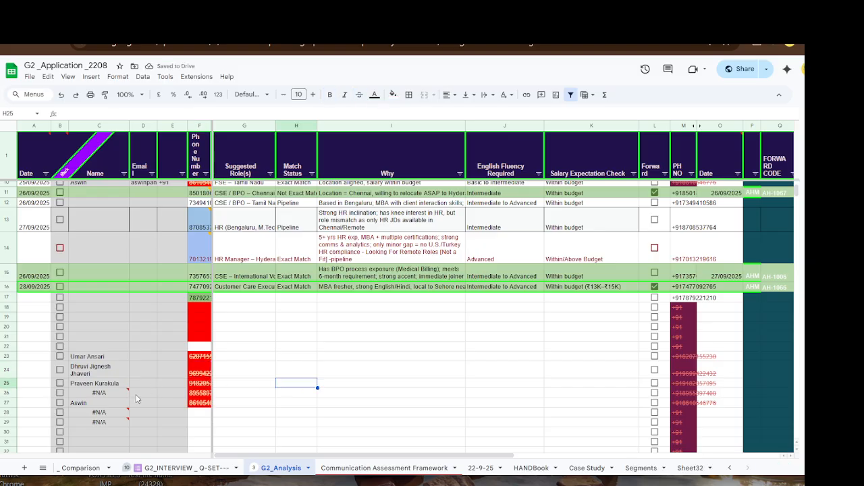
pyautogui.scroll(-2, 135, 398)
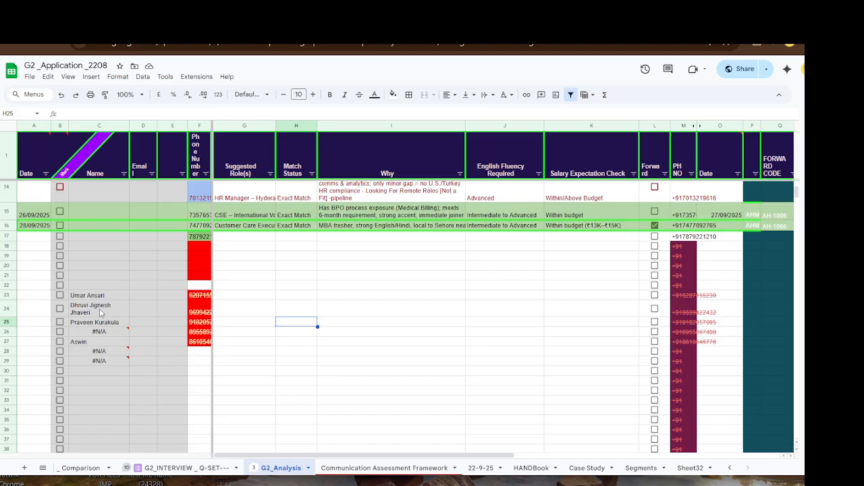
# - Inspect the C23:E27 lookups and fill the C23 lookup down to row 28
pyautogui.moveTo(99, 312); pyautogui.dragTo(101, 327)
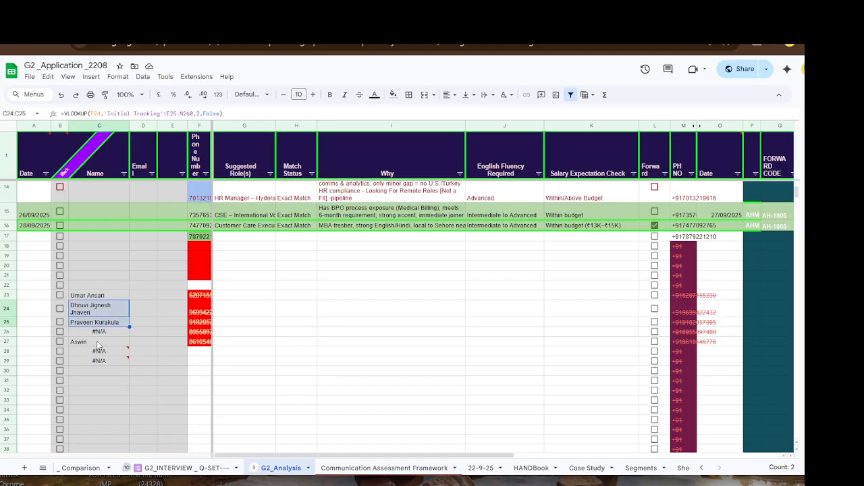
pyautogui.press('Down')
pyautogui.press('Down')
pyautogui.press('Down')
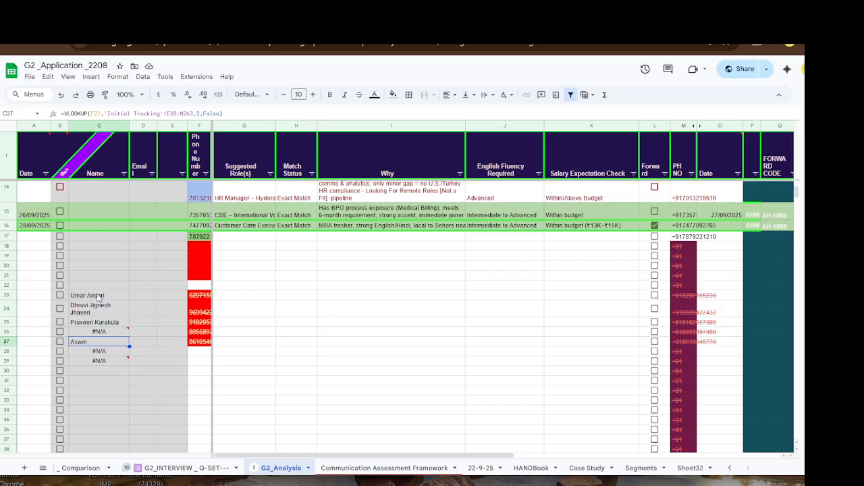
pyautogui.moveTo(94, 295); pyautogui.dragTo(163, 344)
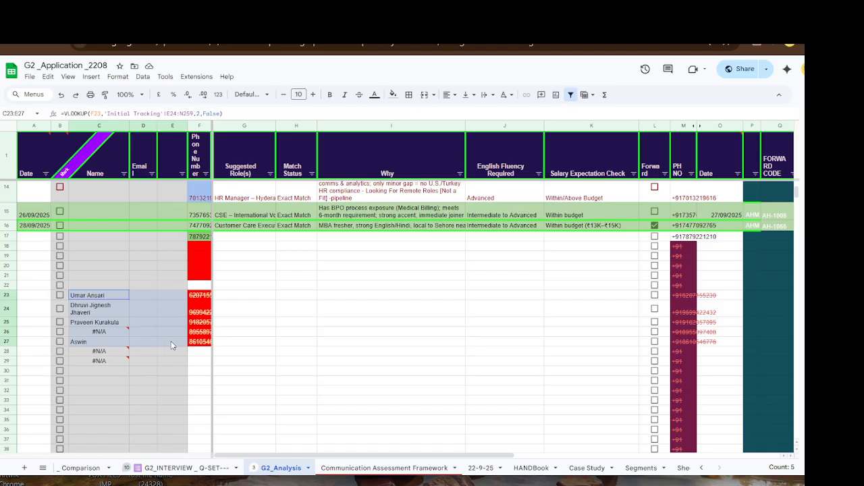
pyautogui.click(119, 322)
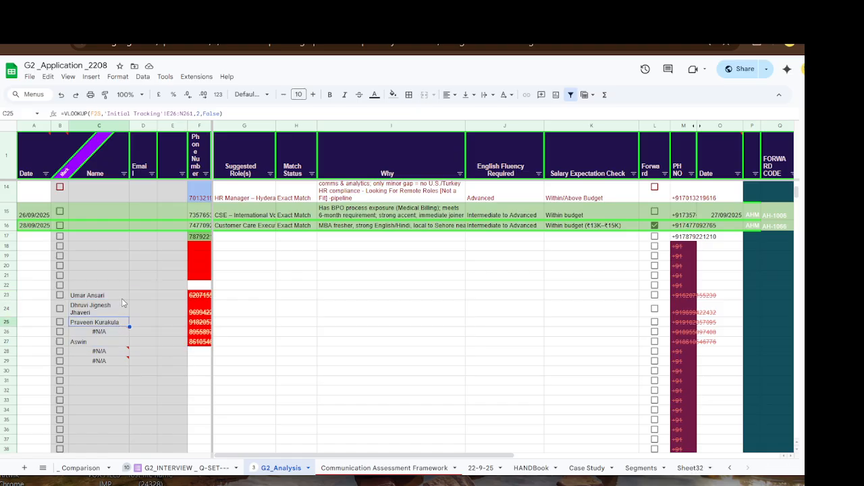
pyautogui.click(121, 297)
pyautogui.moveTo(129, 299); pyautogui.dragTo(127, 353)
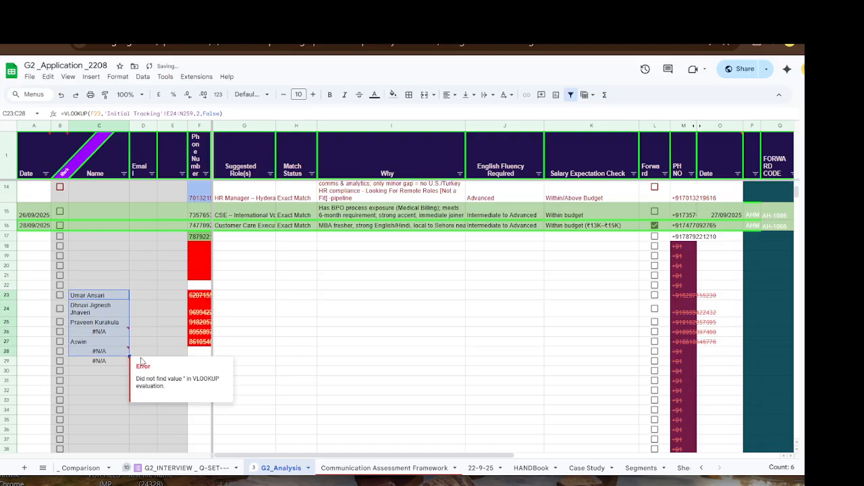
pyautogui.click(172, 308)
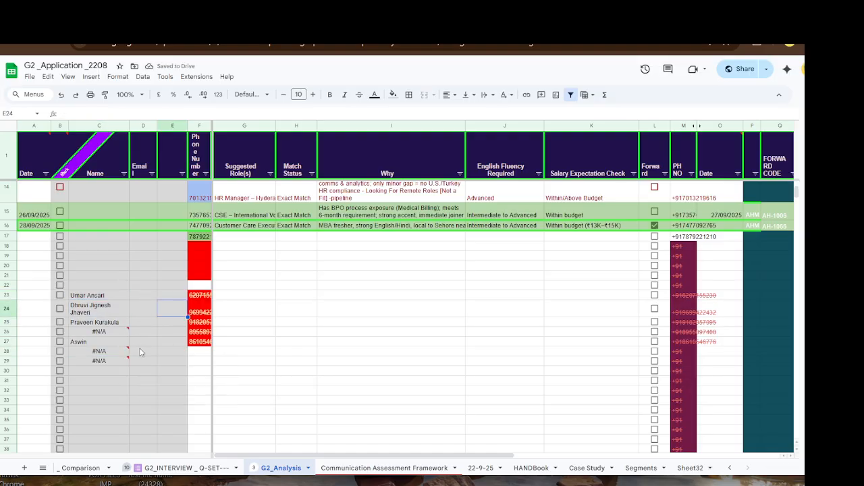
pyautogui.moveTo(94, 297); pyautogui.dragTo(101, 331)
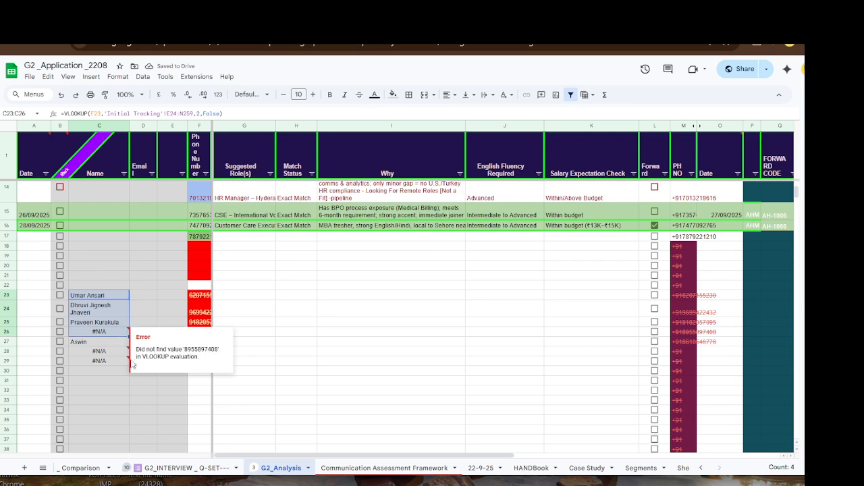
# - Undo the filled lookups, the C23 name lookup and the F23 phone value
pyautogui.hotkey('ctrl', 'z')
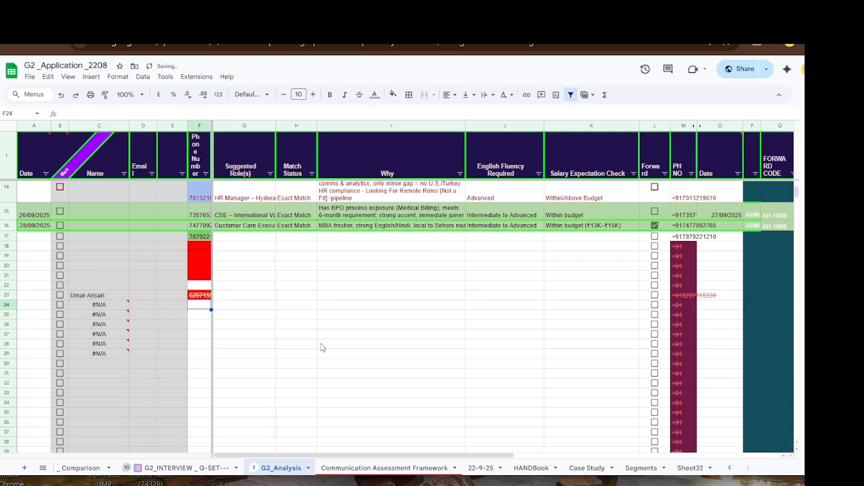
pyautogui.hotkey('ctrl', 'z')
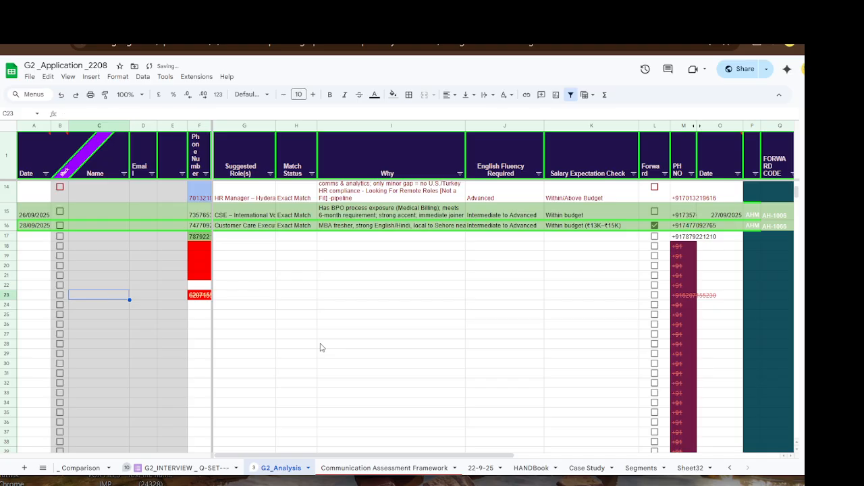
pyautogui.hotkey('ctrl', 'z')
pyautogui.click(297, 335)
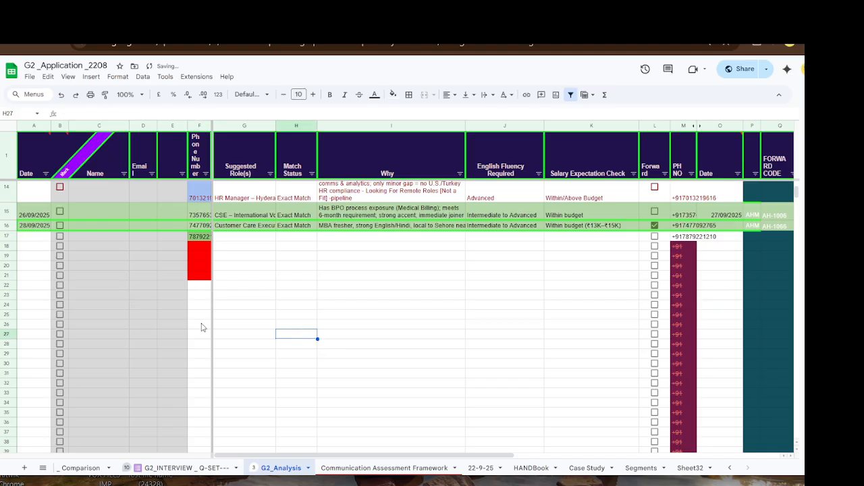
# - Look over Open Positions 25-9 and row 242 of Initial Tracking, then open G2_INTERVIEW _Q-SET
pyautogui.scroll(3, 266, 371)
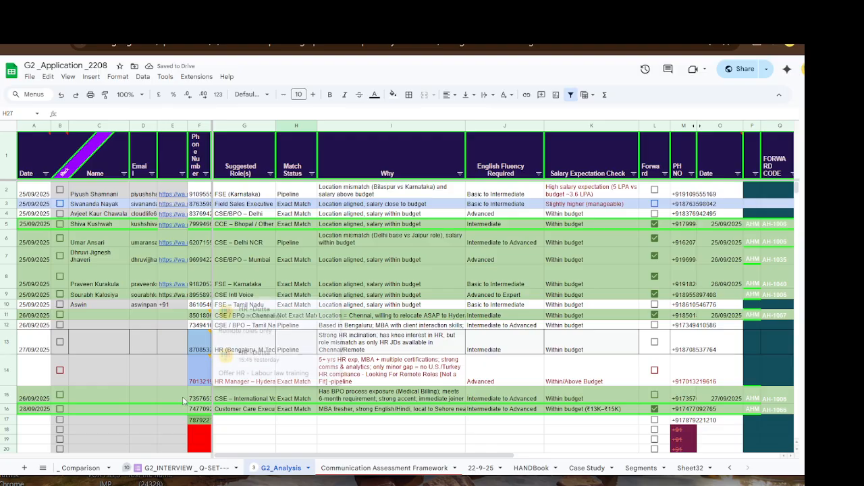
pyautogui.click(732, 468)
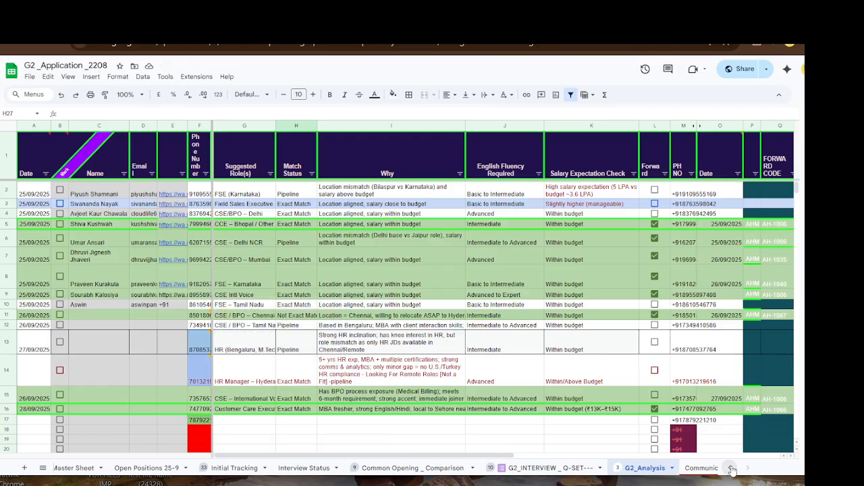
pyautogui.click(167, 466)
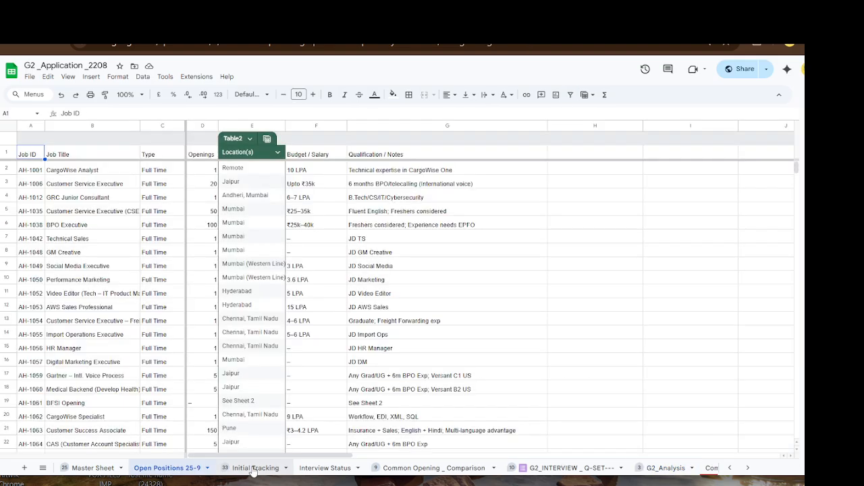
pyautogui.click(253, 468)
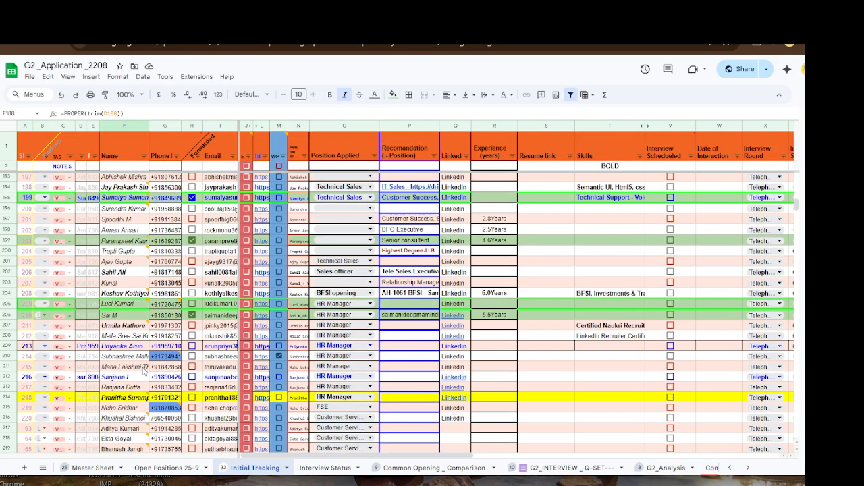
pyautogui.scroll(-4, 143, 370)
pyautogui.scroll(-9, 143, 371)
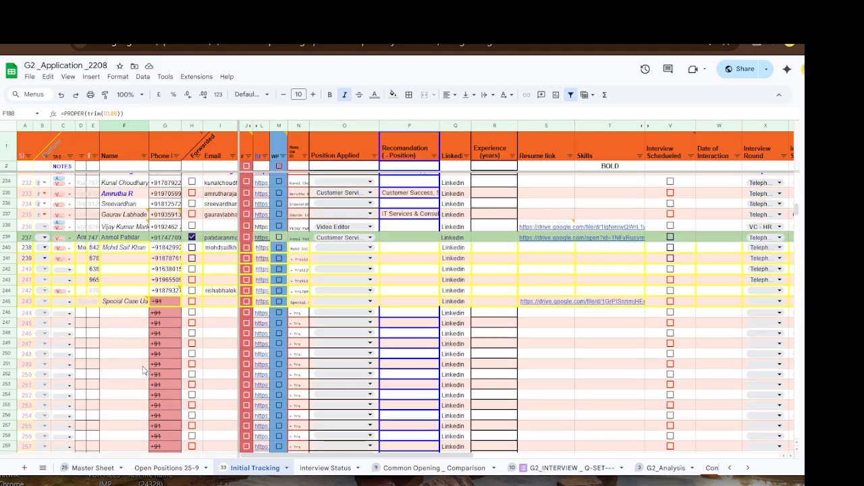
pyautogui.click(134, 270)
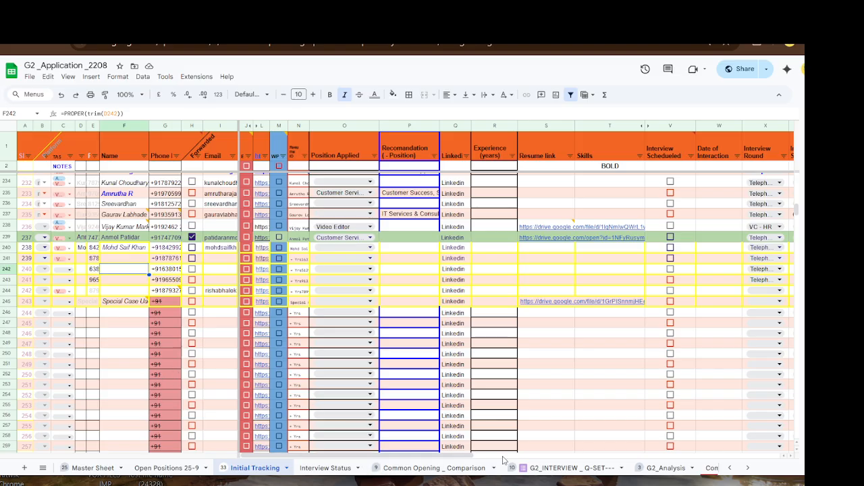
pyautogui.click(584, 468)
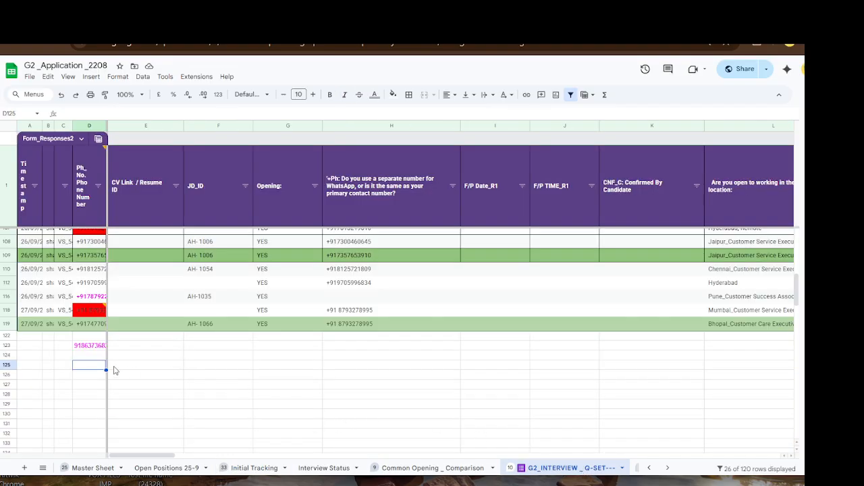
# - Delete the stray number in D123, read D118's comment, and bring Notepad forward
pyautogui.click(100, 349)
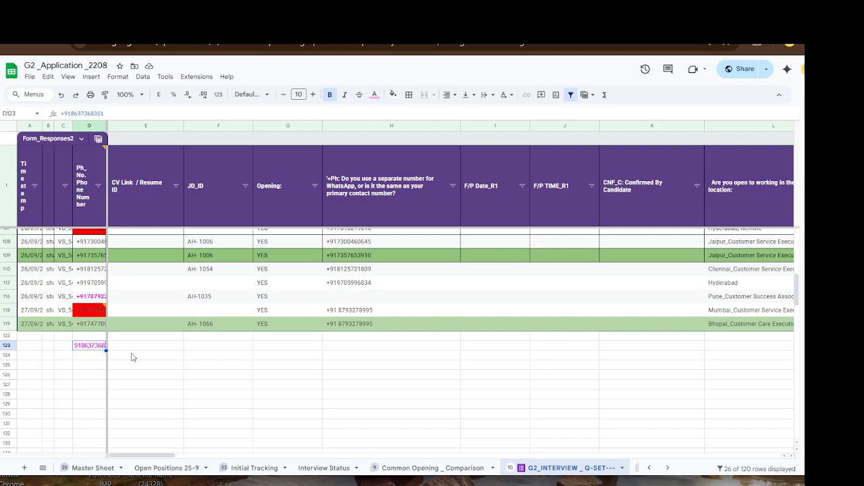
pyautogui.press('Delete')
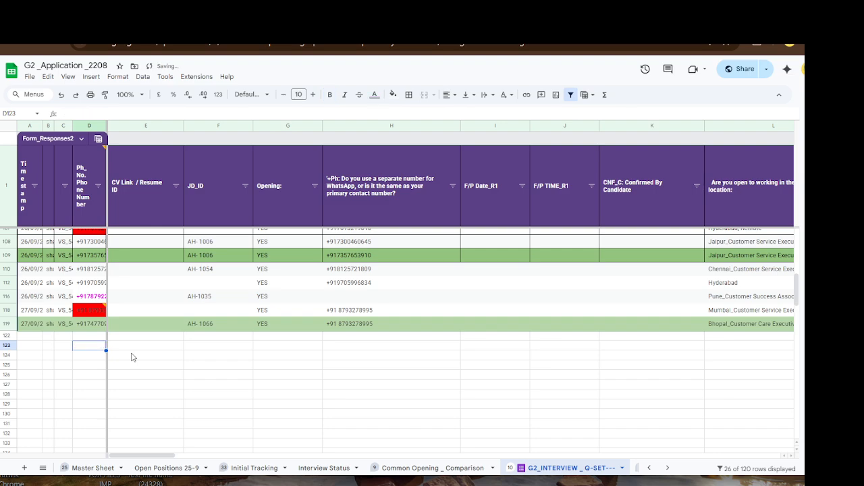
pyautogui.click(92, 312)
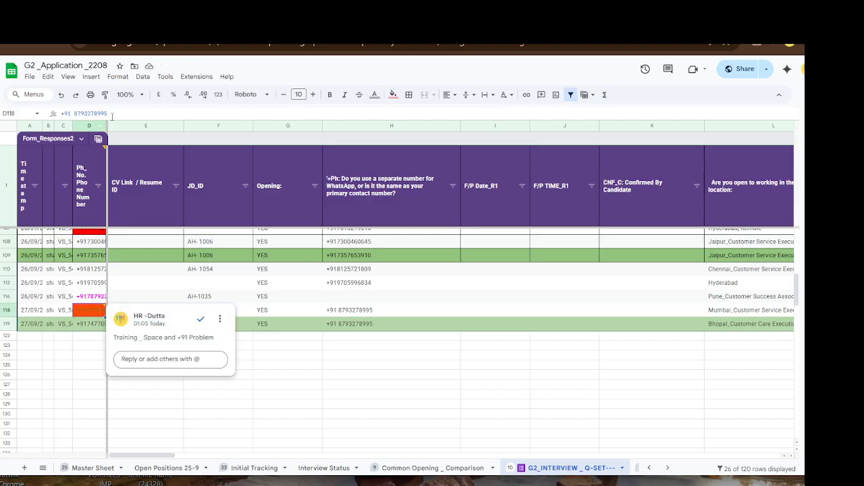
pyautogui.click(233, 396)
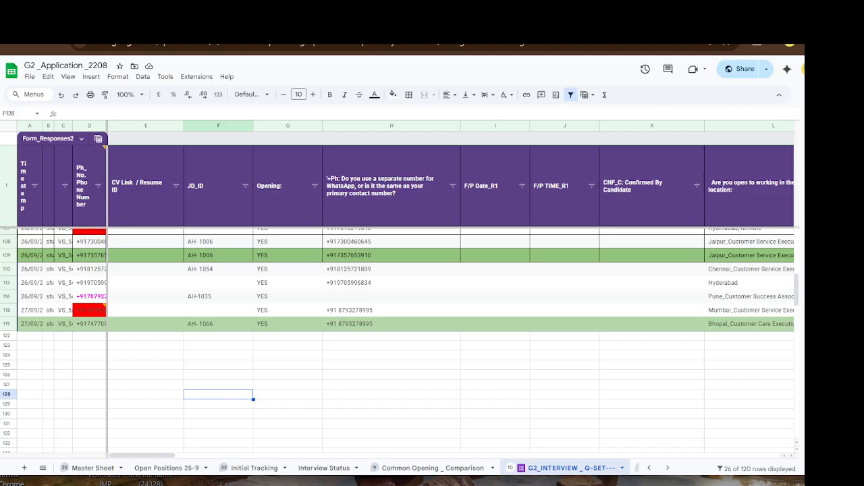
pyautogui.click(408, 484)
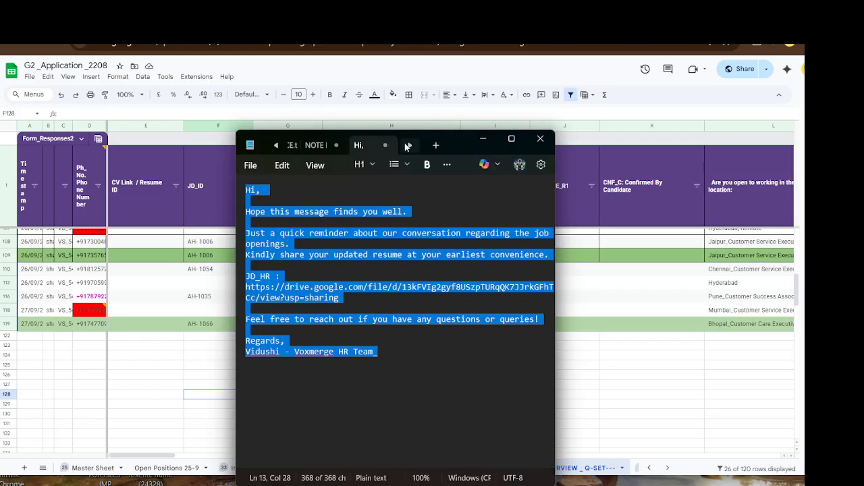
# - In a new Notepad note, write the candidate's phone number with and without a space after +91
pyautogui.click(435, 146)
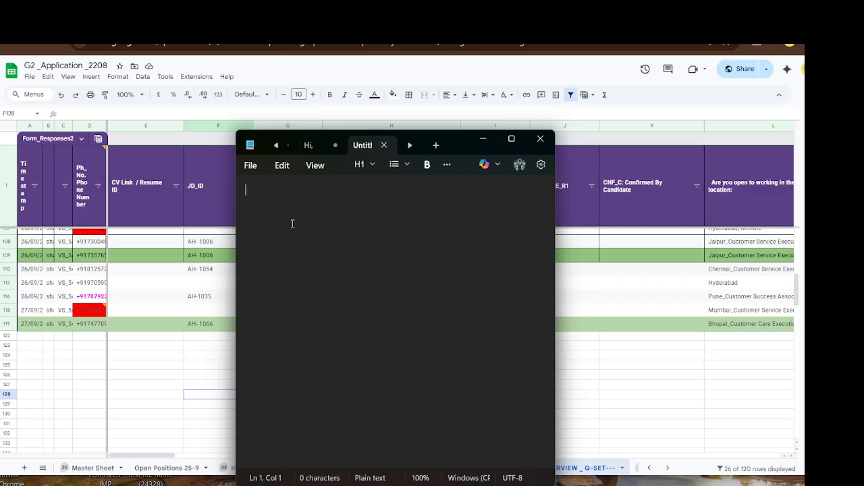
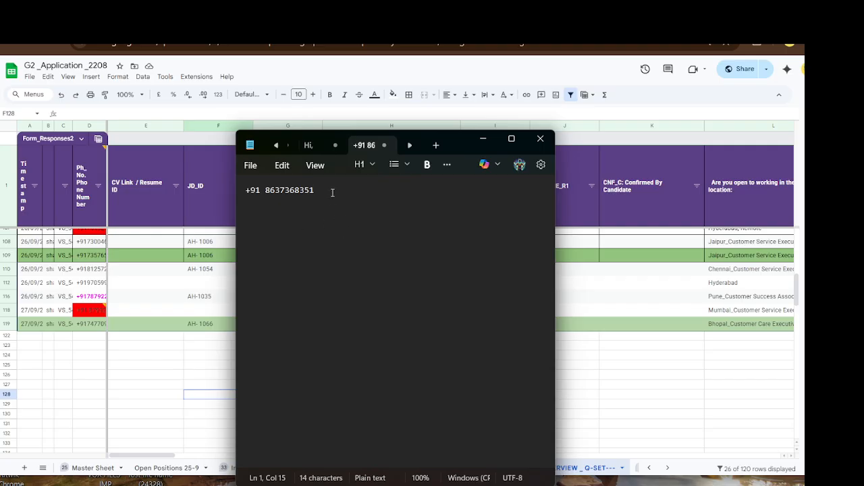
pyautogui.press('Return')
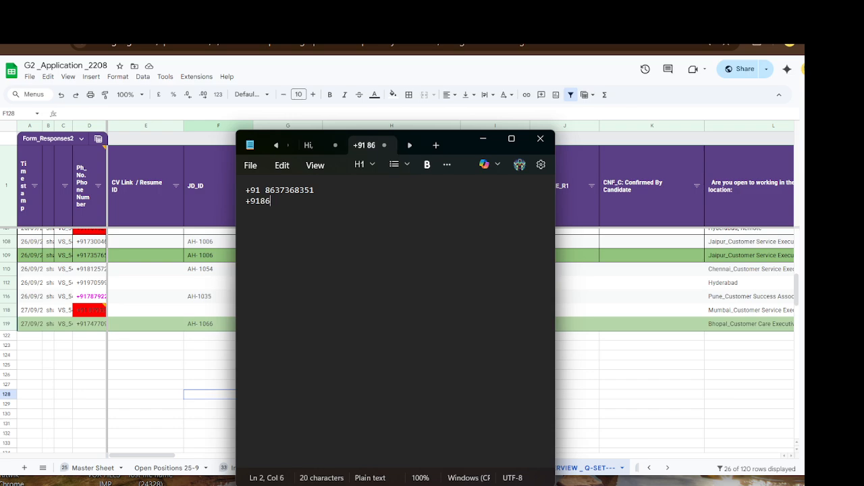
pyautogui.click(278, 201)
# - Add the missing digit 3 to the second number and compare both number lines
pyautogui.write('3')
pyautogui.click(324, 241)
pyautogui.moveTo(315, 190); pyautogui.dragTo(243, 191)
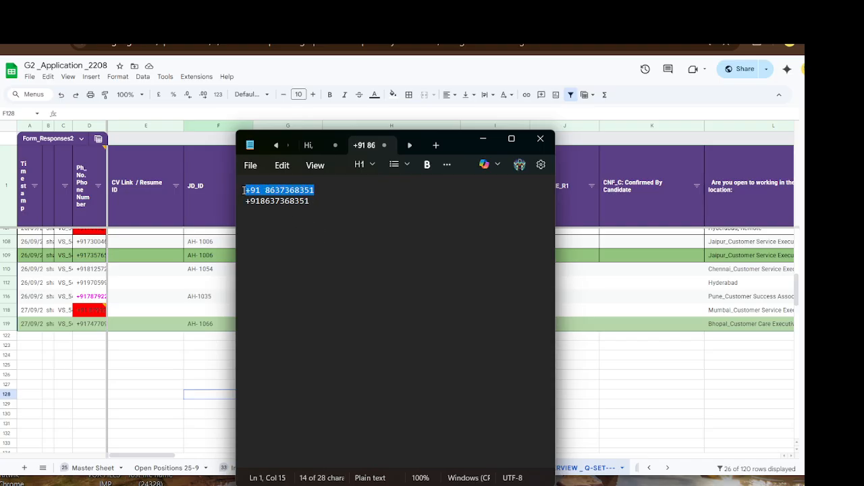
pyautogui.click(315, 211)
pyautogui.moveTo(313, 201); pyautogui.dragTo(239, 204)
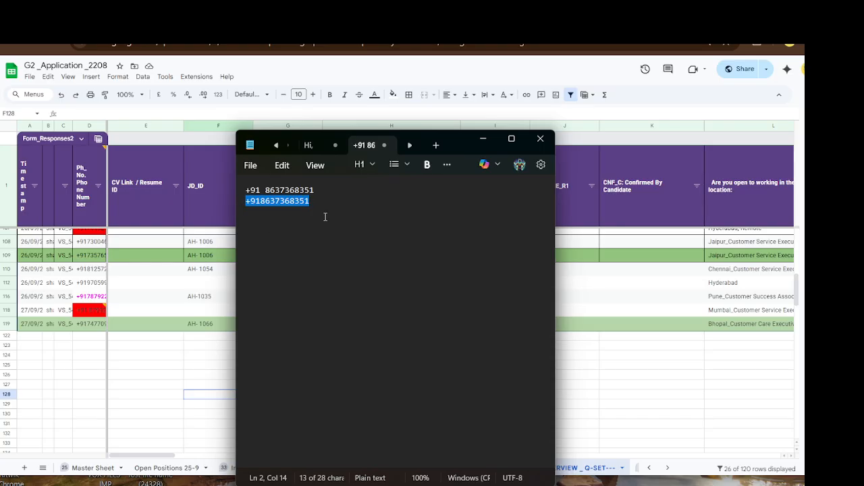
pyautogui.click(286, 219)
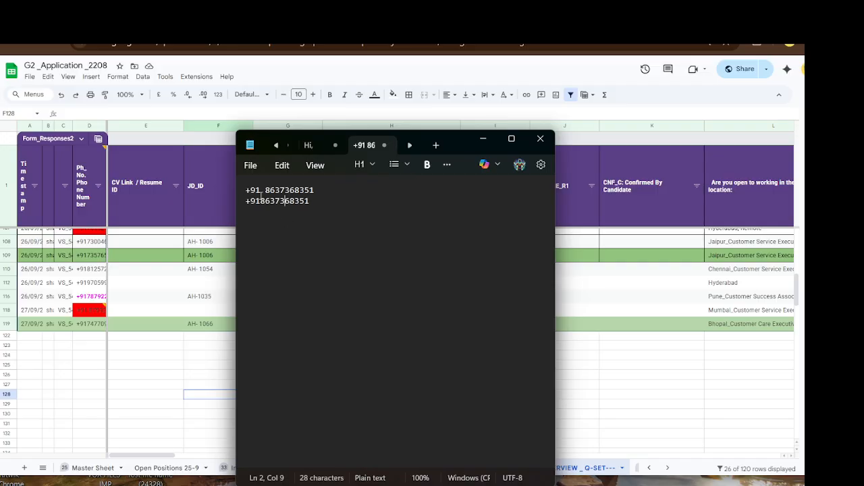
pyautogui.click(264, 190)
pyautogui.moveTo(263, 190); pyautogui.dragTo(261, 191)
pyautogui.click(322, 193)
pyautogui.moveTo(265, 190); pyautogui.dragTo(261, 190)
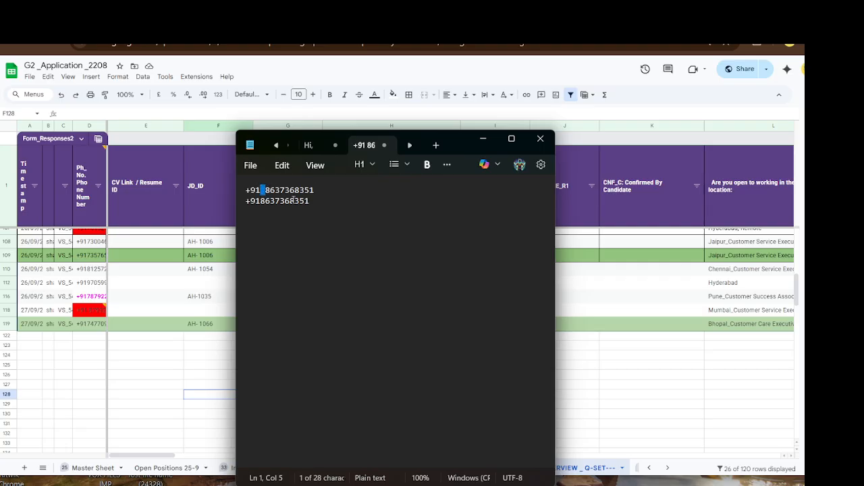
pyautogui.click(335, 201)
pyautogui.moveTo(316, 191); pyautogui.dragTo(239, 189)
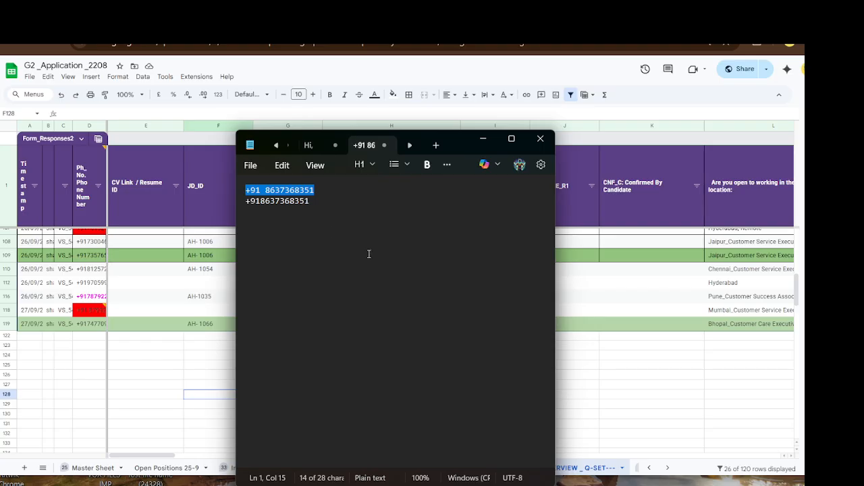
# - Edit the space after +91 on line 1 and move the Notepad window aside
pyautogui.click(328, 202)
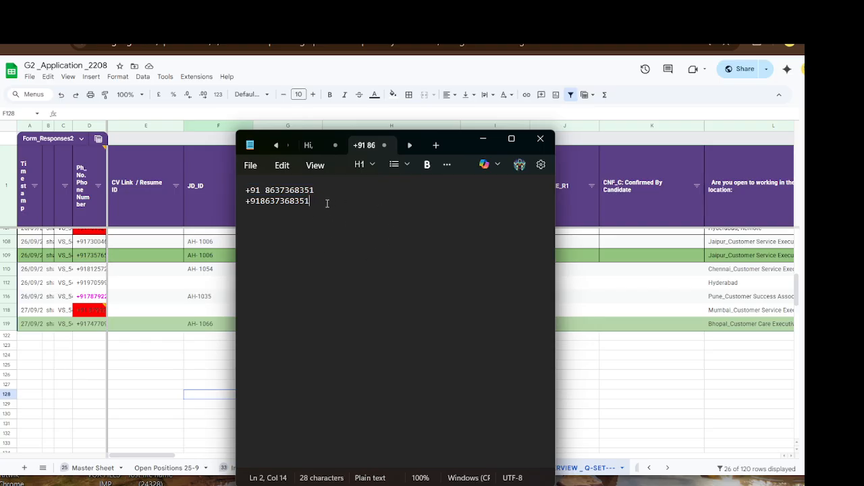
pyautogui.doubleClick(263, 189)
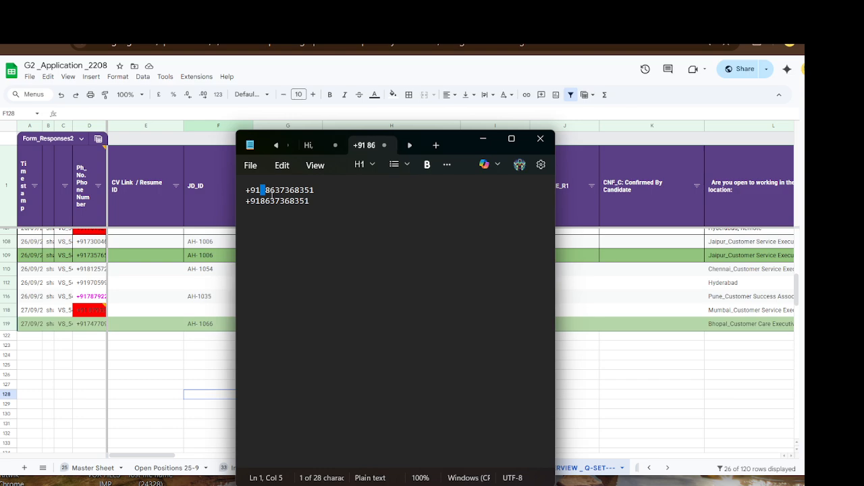
pyautogui.press('BackSpace')
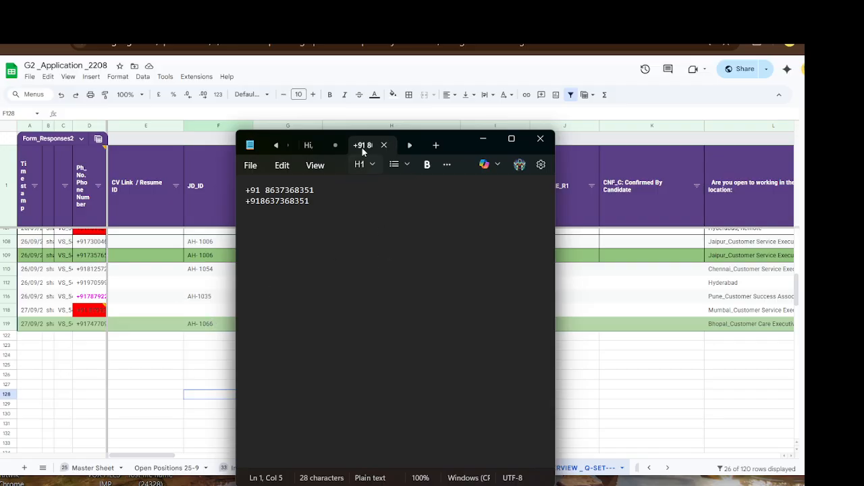
pyautogui.moveTo(450, 135); pyautogui.dragTo(520, 261)
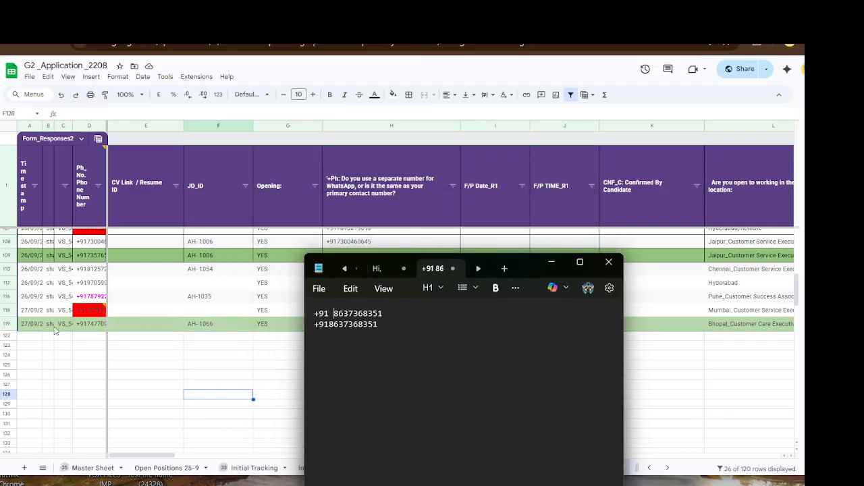
# - Copy D118's phone digits after the +91 prefix and paste them into D124
pyautogui.click(92, 309)
pyautogui.click(88, 313)
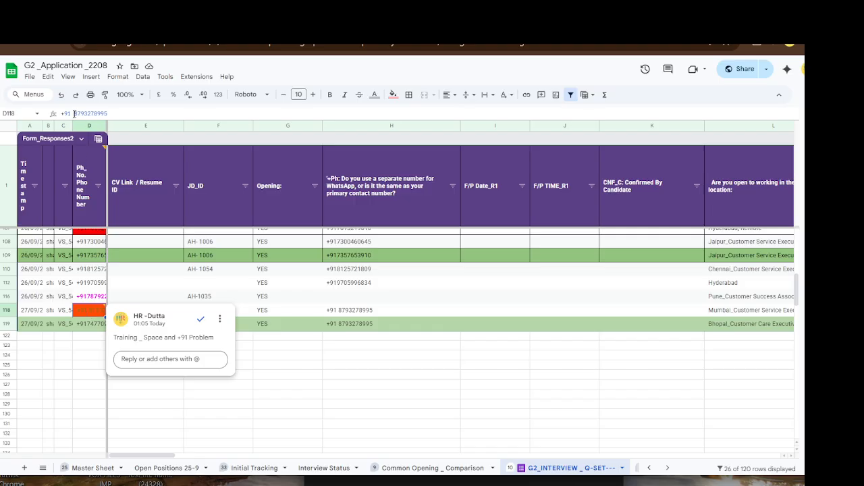
pyautogui.click(72, 113)
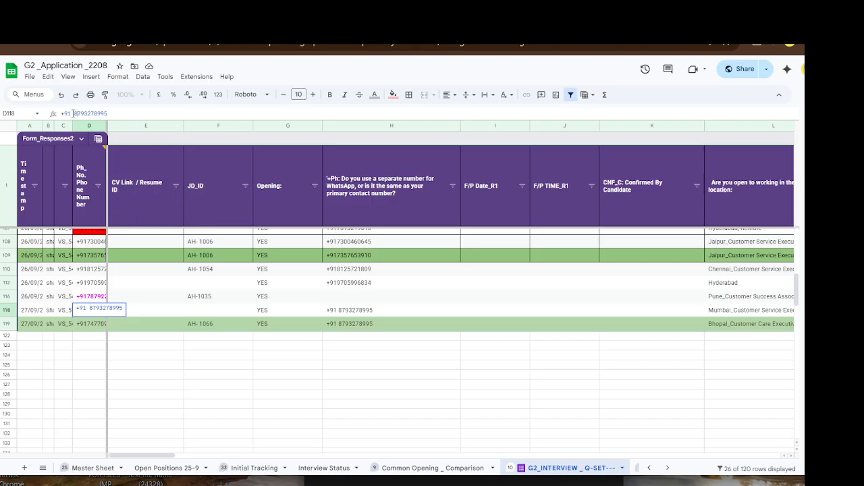
pyautogui.moveTo(74, 112); pyautogui.dragTo(124, 113)
pyautogui.hotkey('ctrl', 'c')
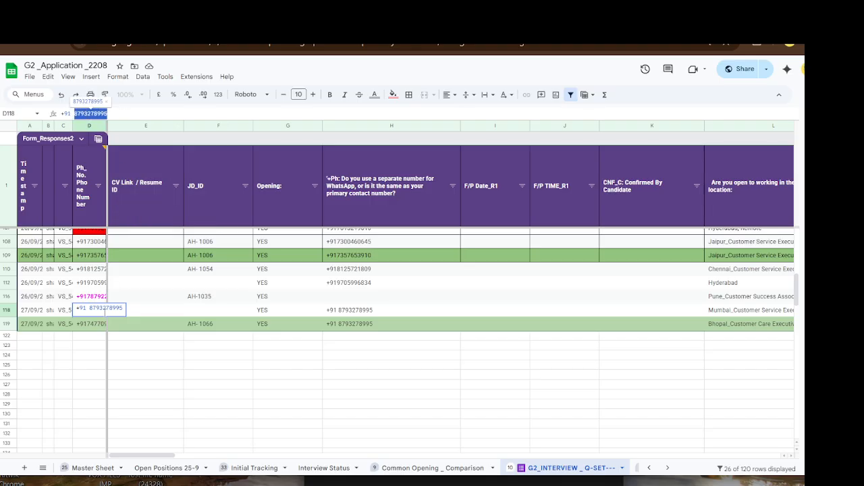
pyautogui.click(93, 376)
pyautogui.doubleClick(89, 357)
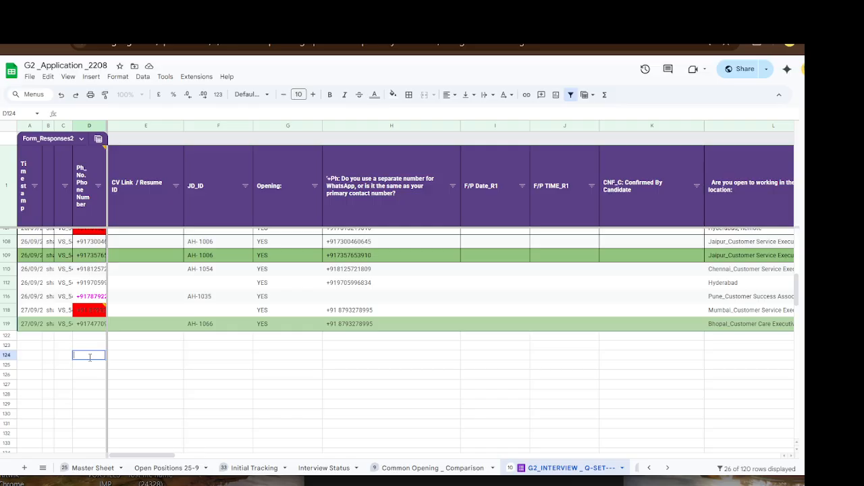
pyautogui.hotkey('ctrl', 'v')
pyautogui.click(84, 375)
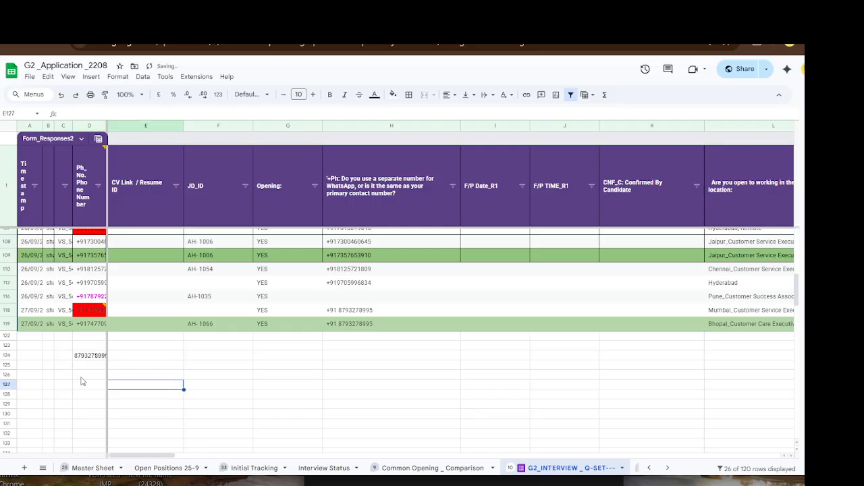
pyautogui.click(89, 357)
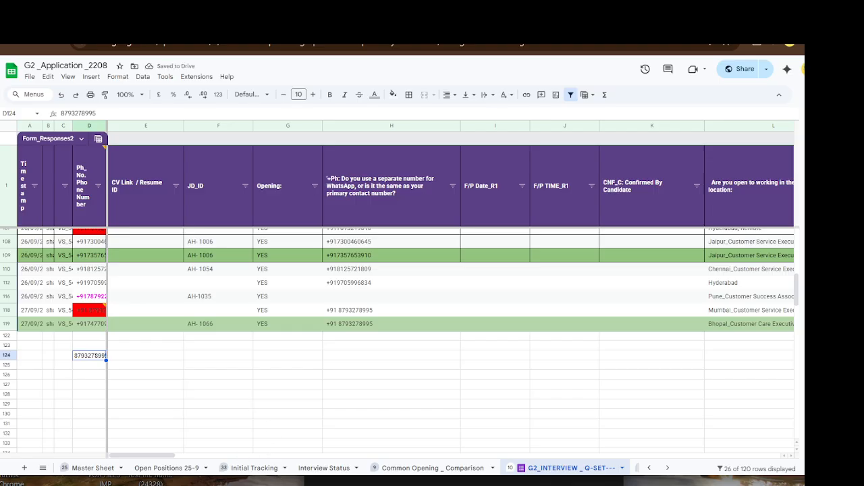
pyautogui.click(318, 484)
# - Add the copied phone number as a new third line in the Notepad notes
pyautogui.press('Return')
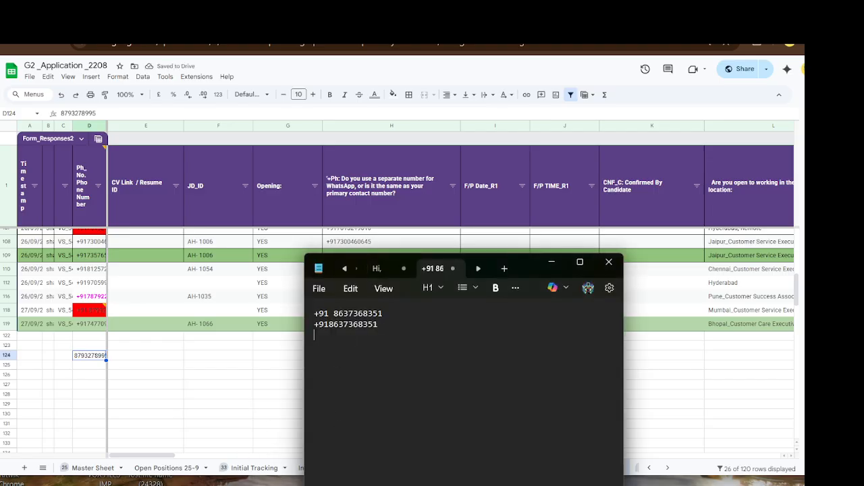
pyautogui.hotkey('ctrl', 'v')
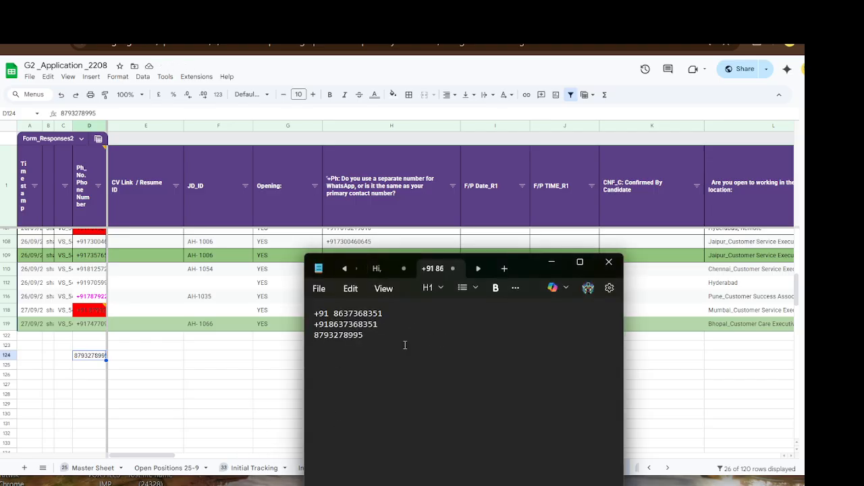
pyautogui.doubleClick(315, 335)
pyautogui.click(316, 336)
# - Scroll the sheet tabs right and switch to the G2_Analysis sheet
pyautogui.click(703, 394)
pyautogui.click(666, 468)
pyautogui.click(665, 467)
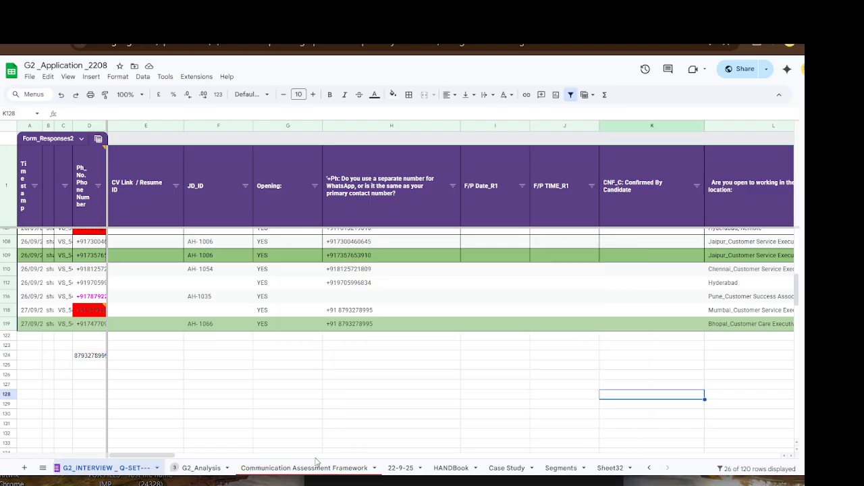
pyautogui.click(196, 468)
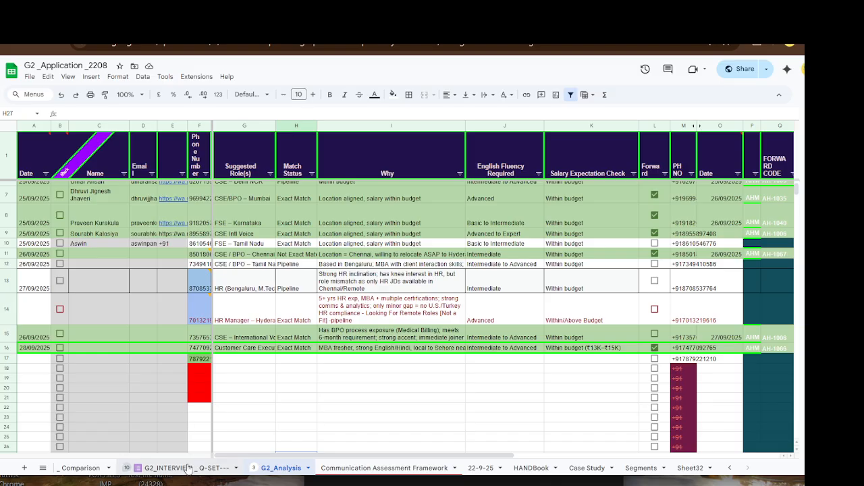
# - Go back to the G2_INTERVIEW _ Q-SET sheet and select D124 with the pasted number
pyautogui.click(394, 484)
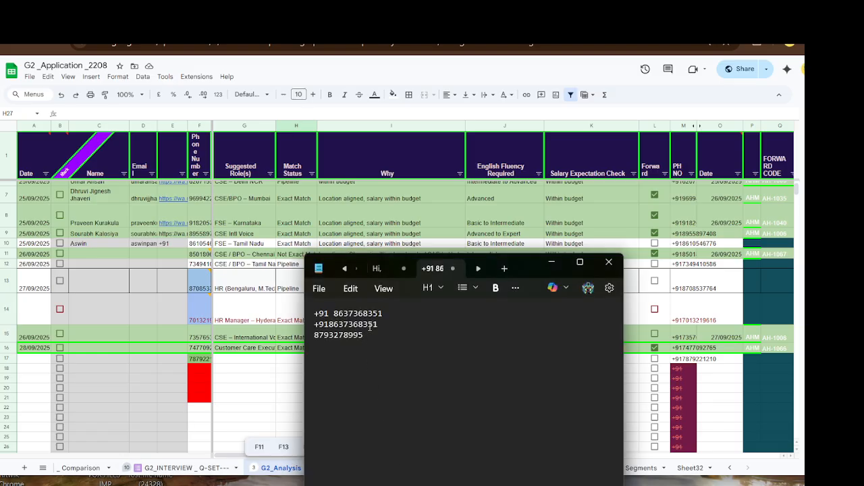
pyautogui.moveTo(329, 313); pyautogui.dragTo(332, 313)
pyautogui.click(124, 397)
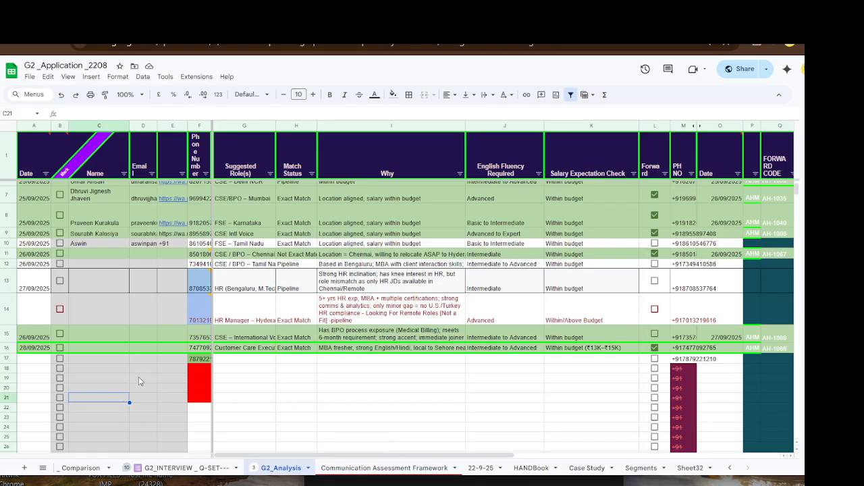
pyautogui.click(191, 469)
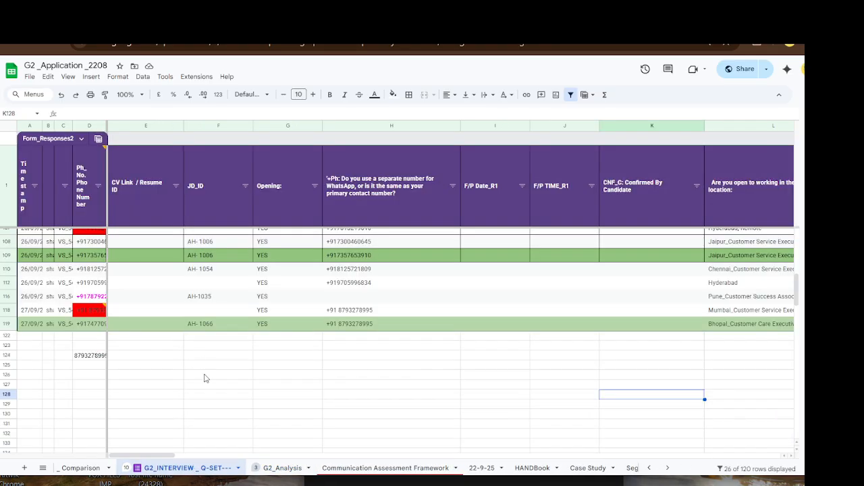
pyautogui.click(96, 357)
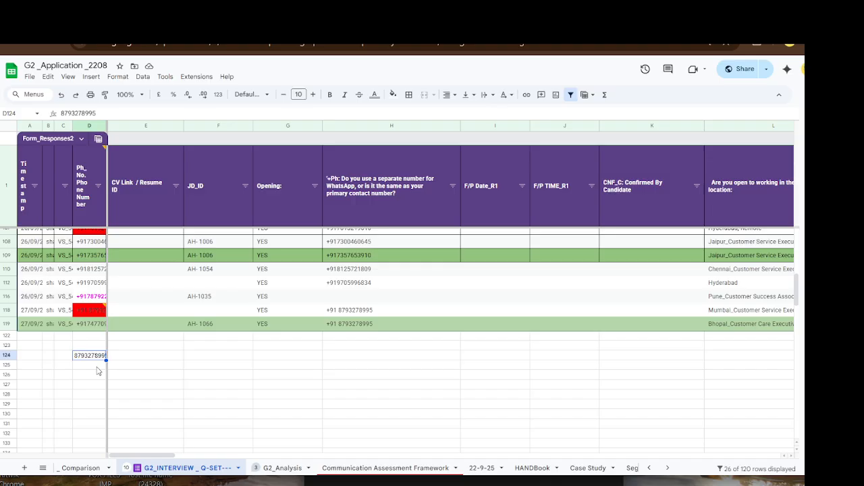
# - Prefix D124's phone number with +91, leaving no space before the digits
pyautogui.click(98, 365)
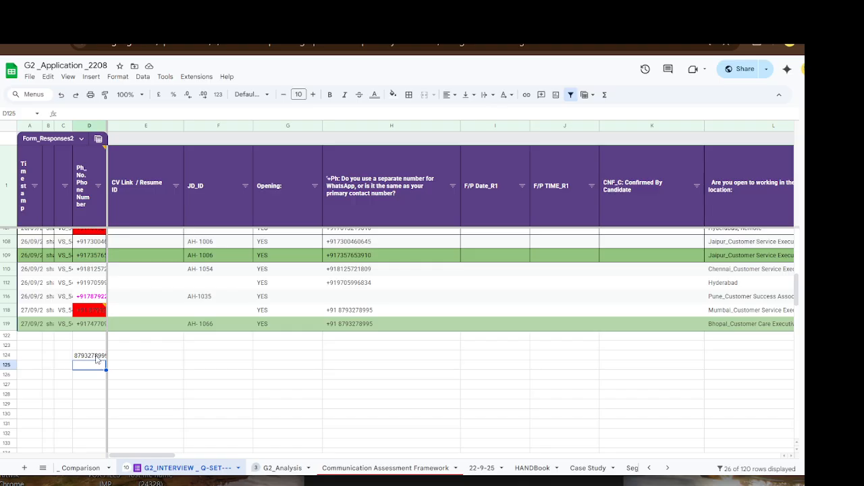
pyautogui.click(95, 358)
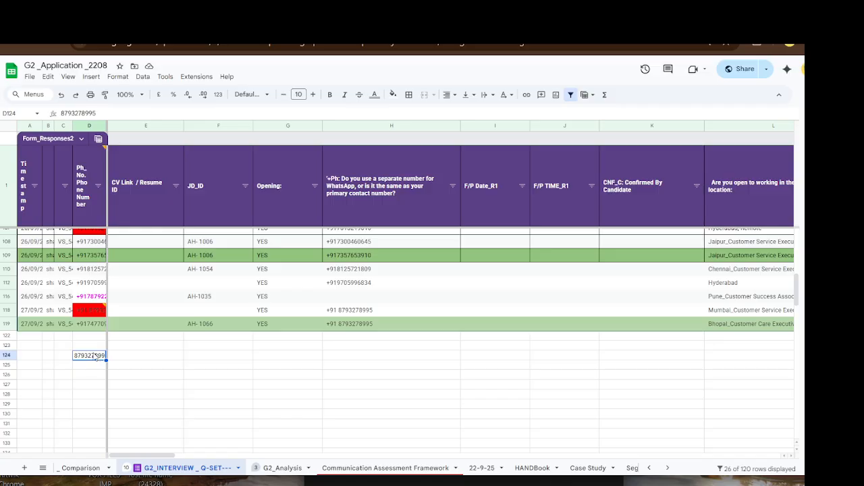
pyautogui.click(61, 113)
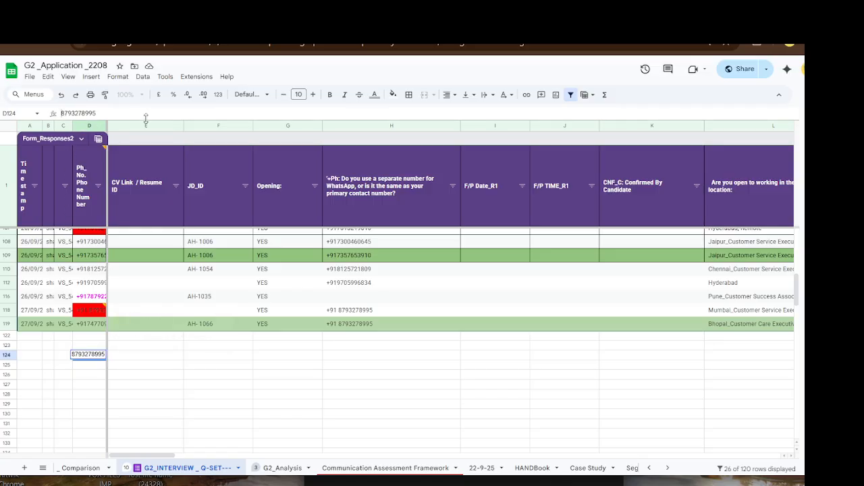
pyautogui.moveTo(146, 121); pyautogui.dragTo(147, 172)
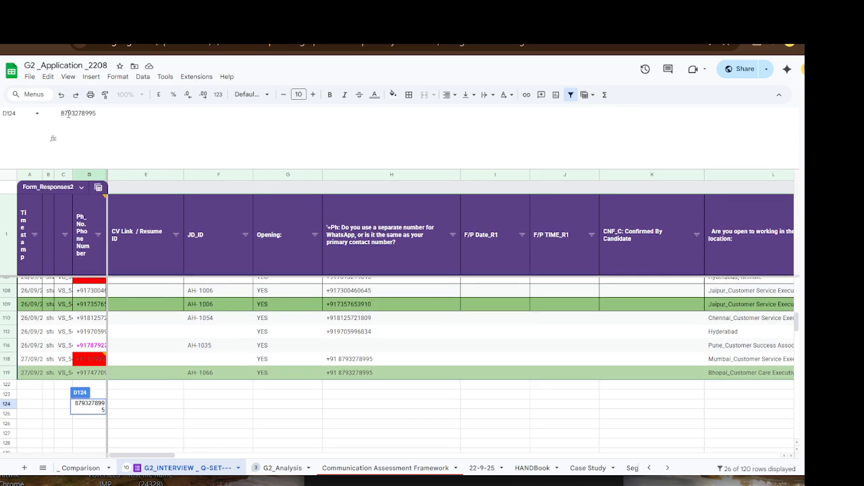
pyautogui.write('+91')
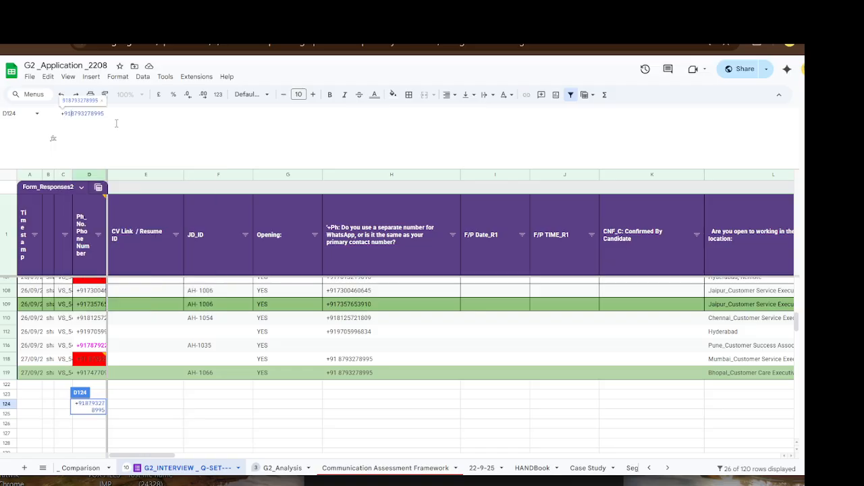
pyautogui.press('Return')
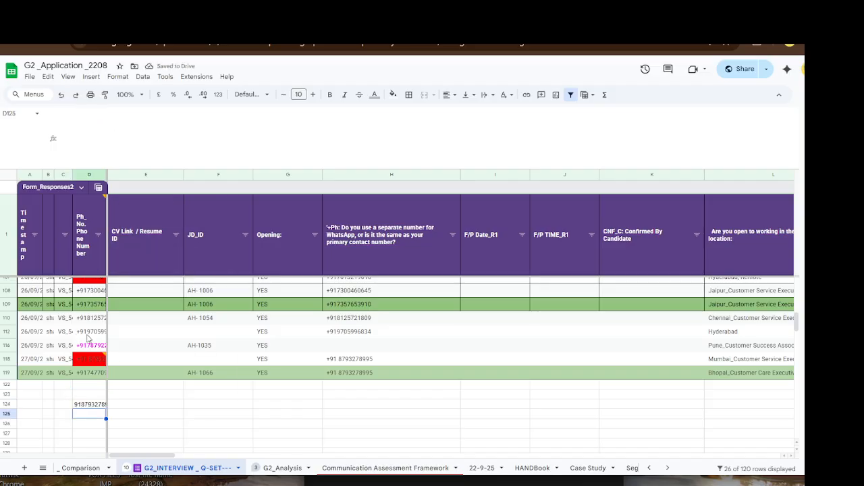
pyautogui.click(89, 408)
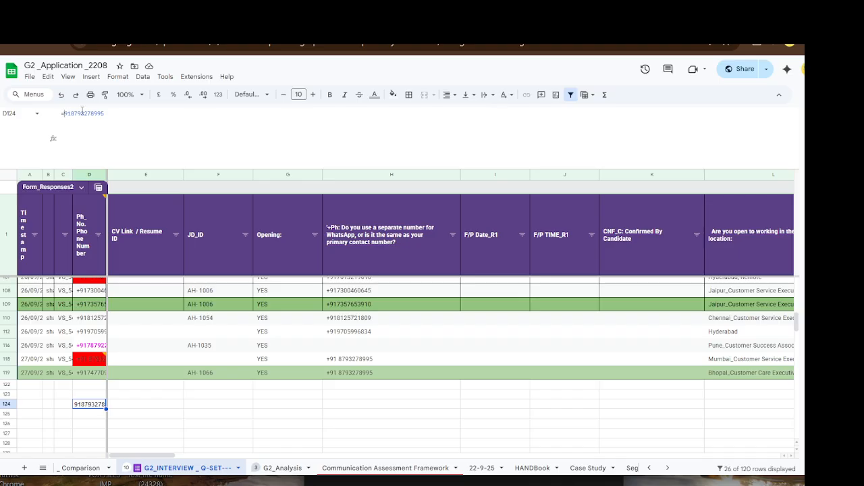
# - Edit D124's formula to join "+" before the phone number so it shows a leading plus sign
pyautogui.doubleClick(66, 114)
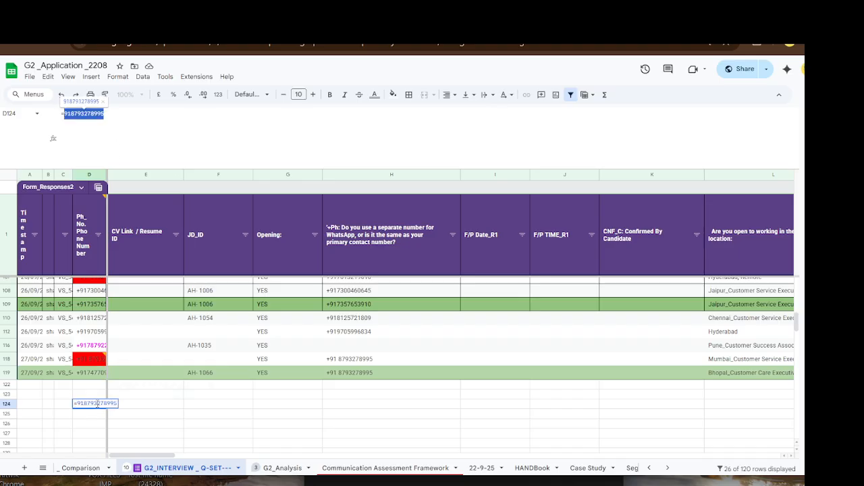
pyautogui.click(89, 433)
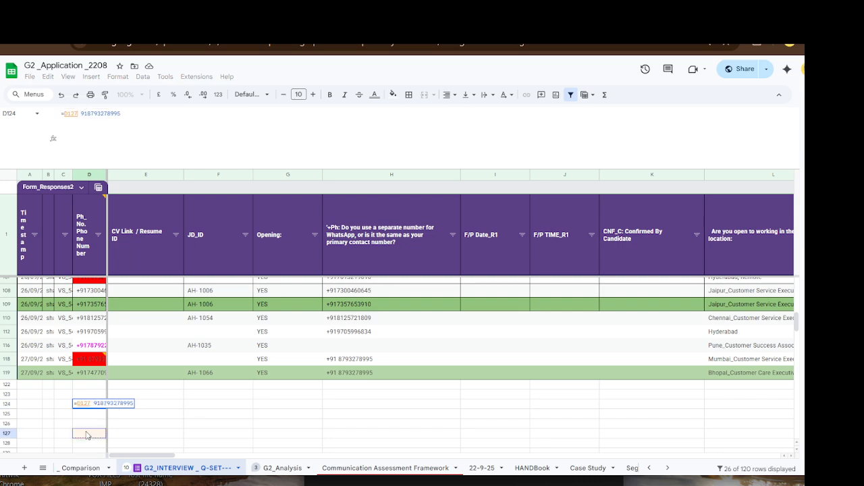
pyautogui.press('Escape')
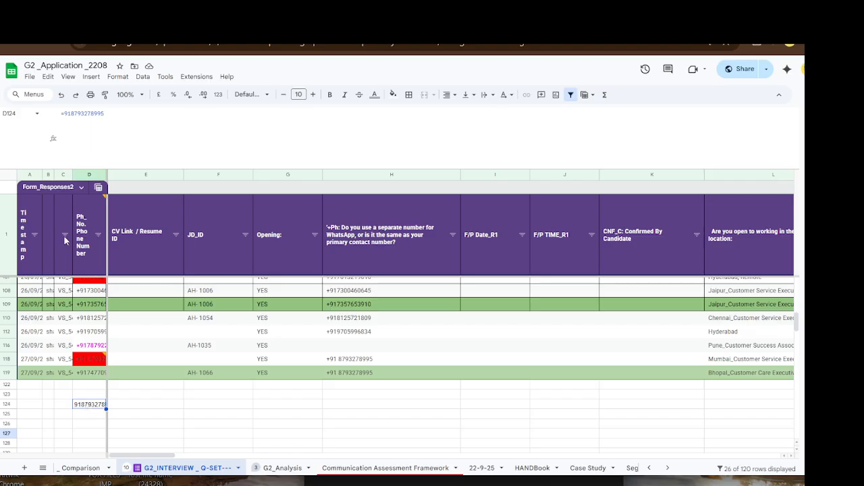
pyautogui.click(72, 115)
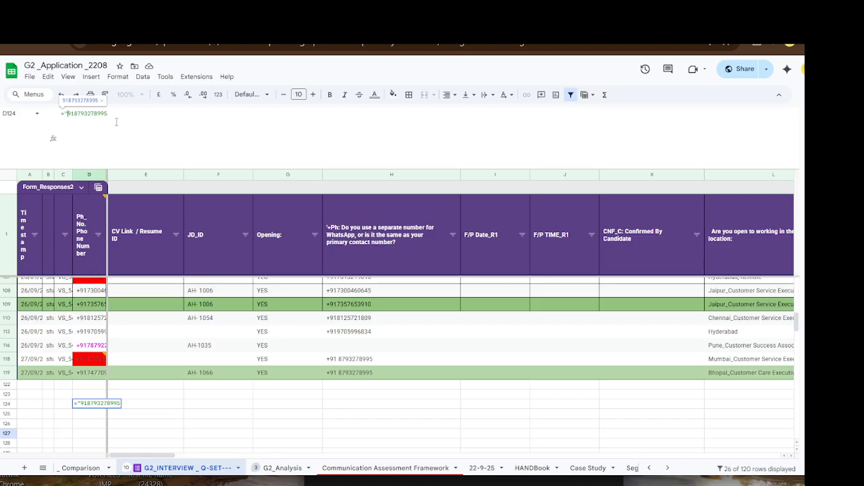
pyautogui.write('""')
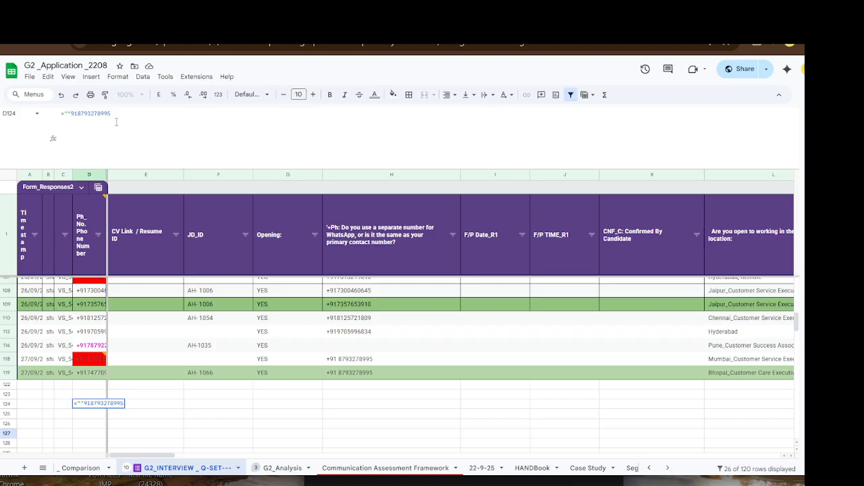
pyautogui.write('+')
pyautogui.write('&')
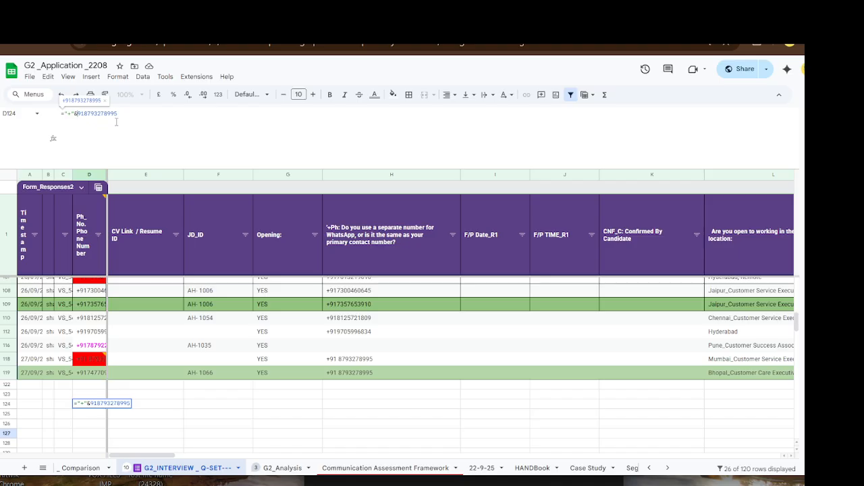
pyautogui.press('Return')
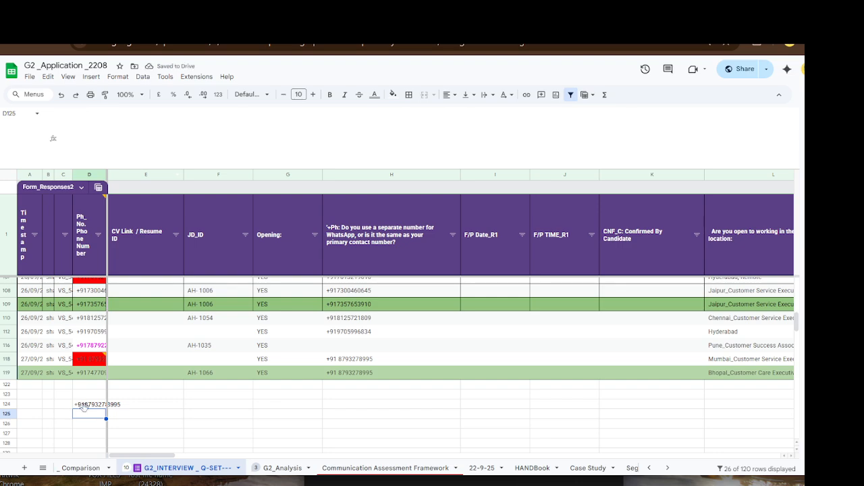
# - Move the 91 from D124's number into the quoted prefix, giving "+91" joined to the ten-digit number
pyautogui.click(90, 405)
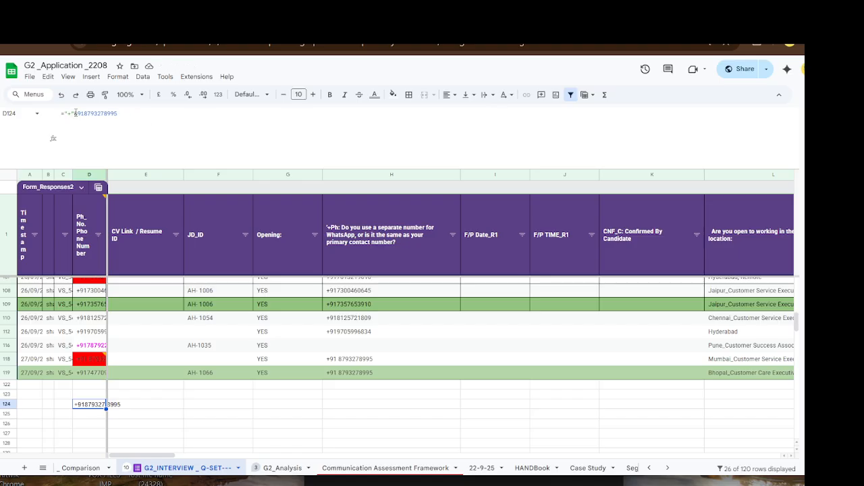
pyautogui.doubleClick(75, 113)
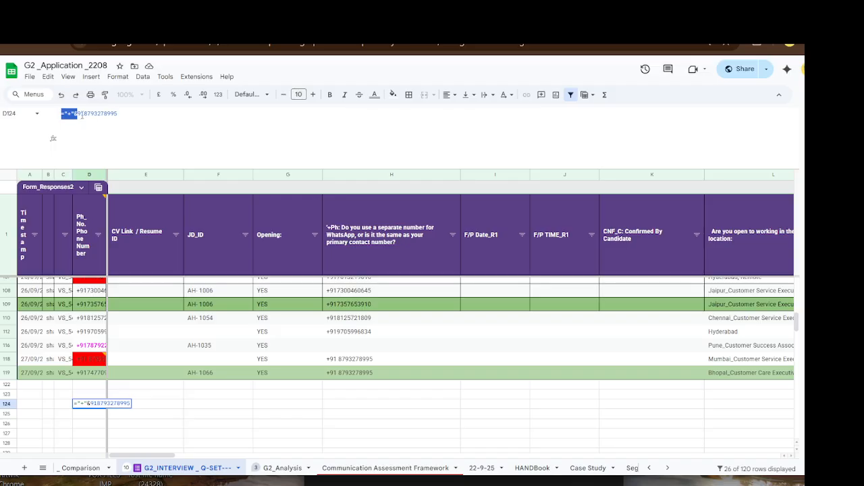
pyautogui.click(85, 113)
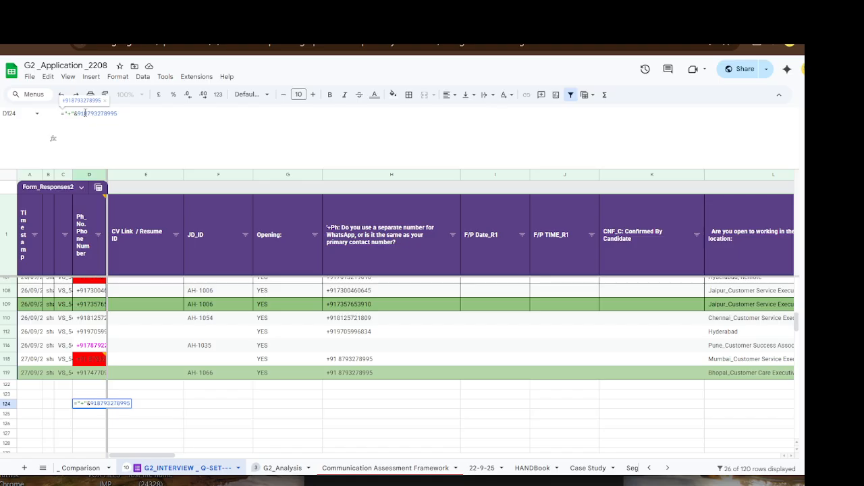
pyautogui.moveTo(85, 114); pyautogui.dragTo(77, 113)
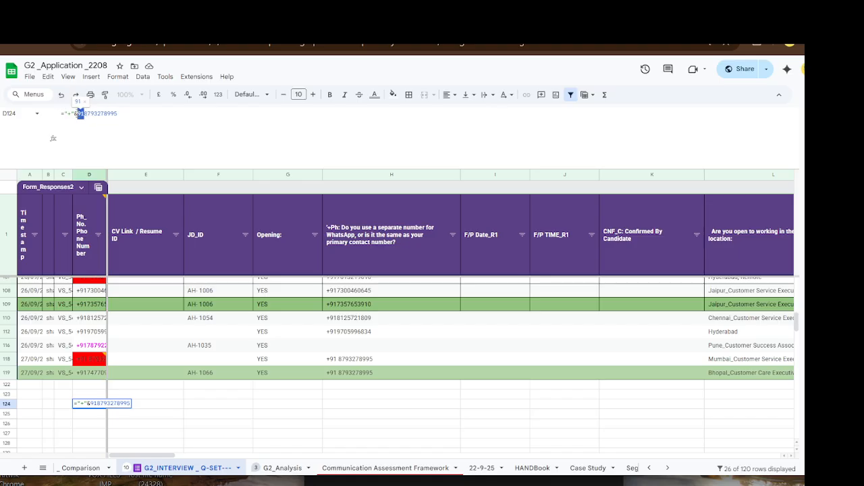
pyautogui.press('BackSpace')
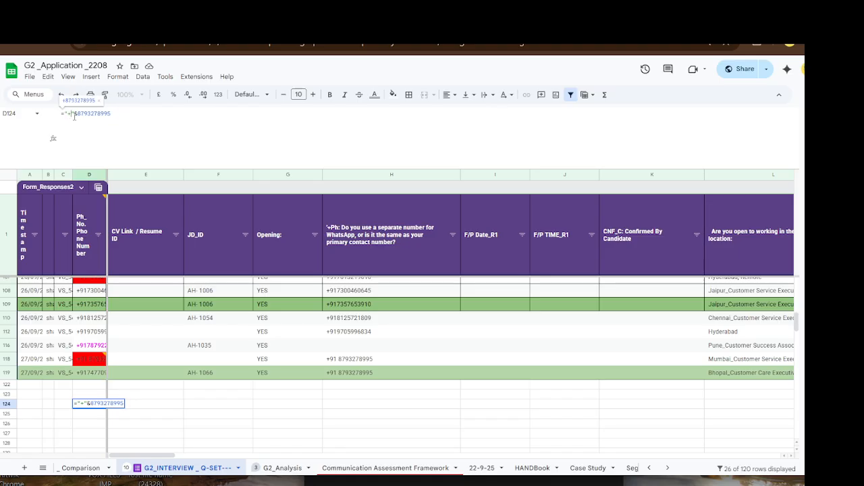
pyautogui.click(70, 113)
pyautogui.write('91')
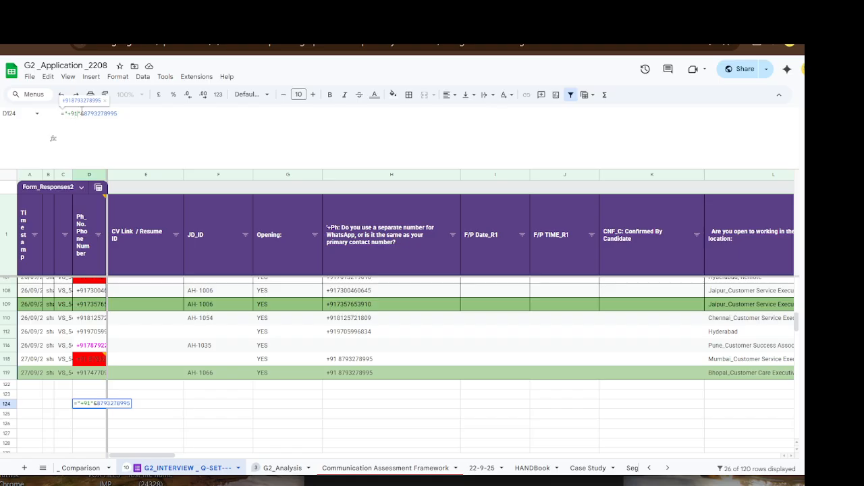
pyautogui.moveTo(80, 114); pyautogui.dragTo(62, 113)
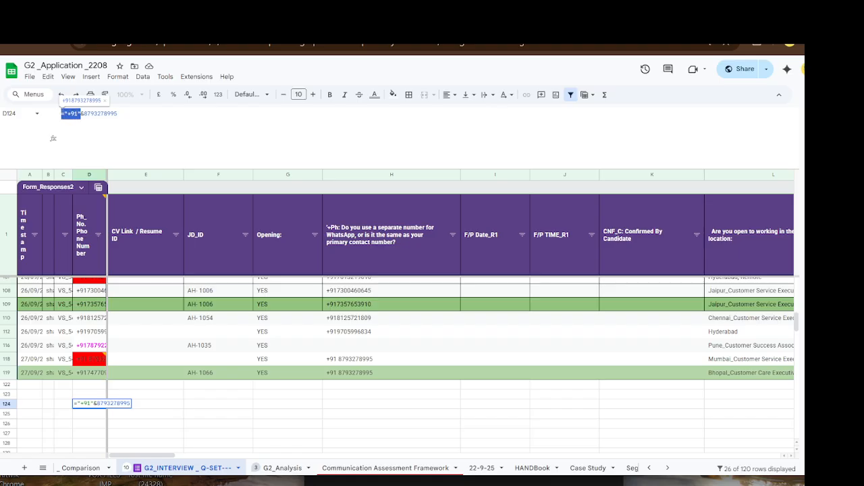
pyautogui.click(119, 113)
pyautogui.moveTo(120, 113); pyautogui.dragTo(85, 113)
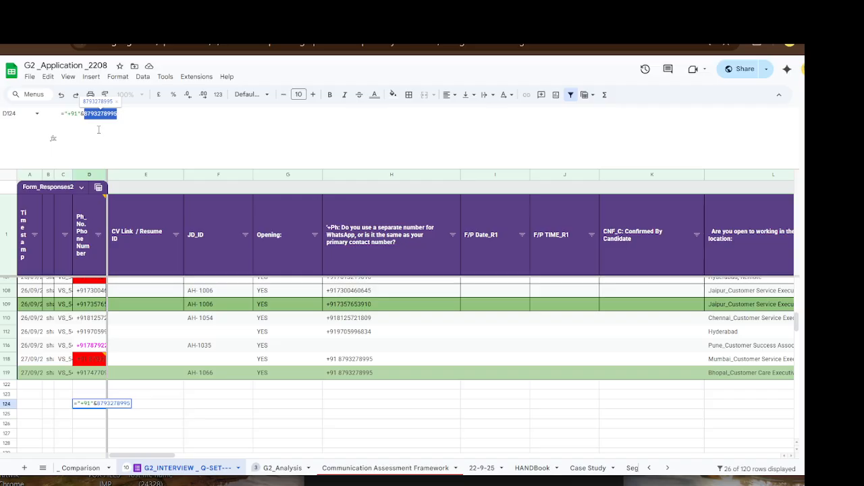
pyautogui.click(127, 120)
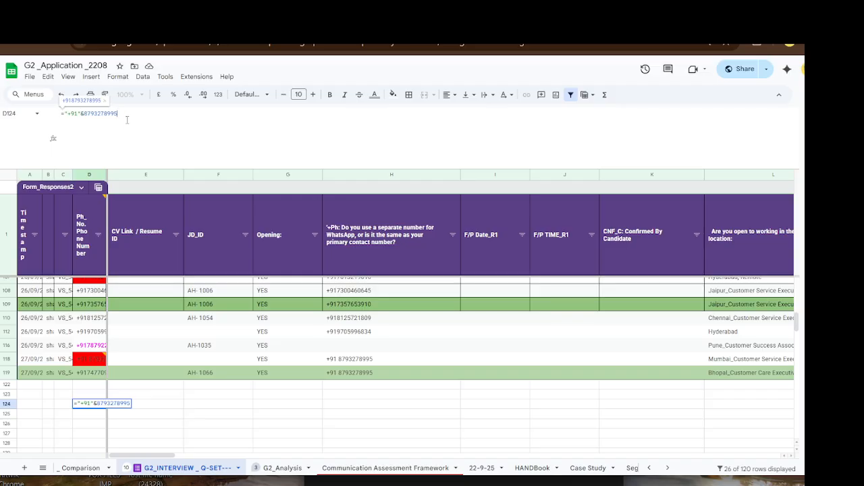
pyautogui.press('Return')
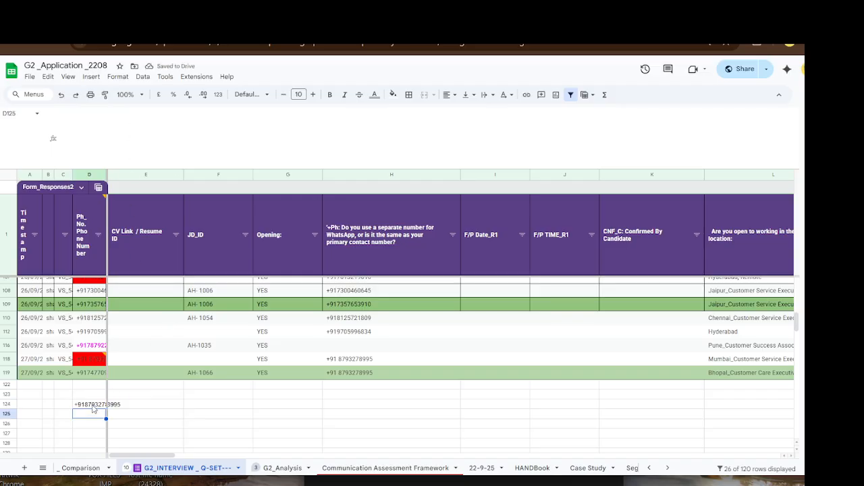
pyautogui.click(93, 404)
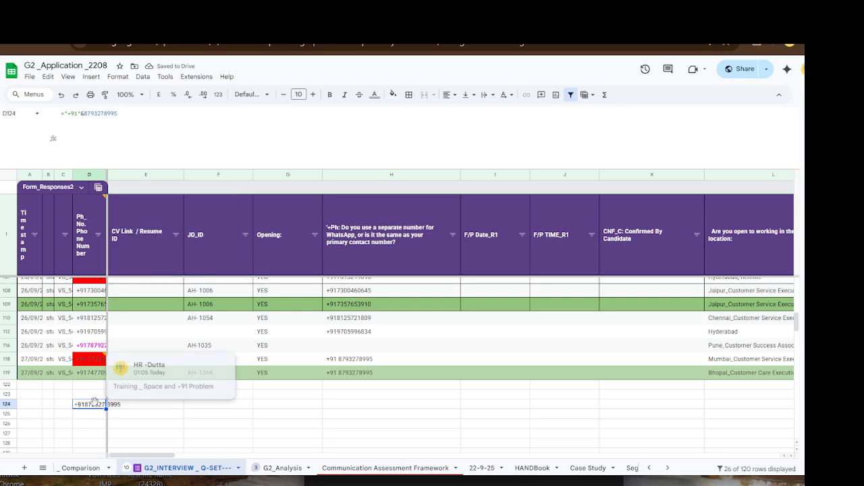
# - Revert D124 to "+" joined with the full number starting with 91, then select F124
pyautogui.click(160, 415)
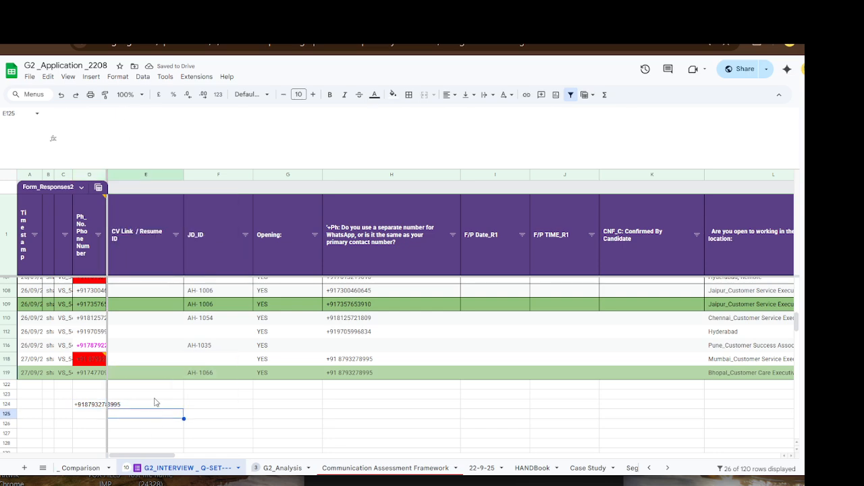
pyautogui.click(90, 406)
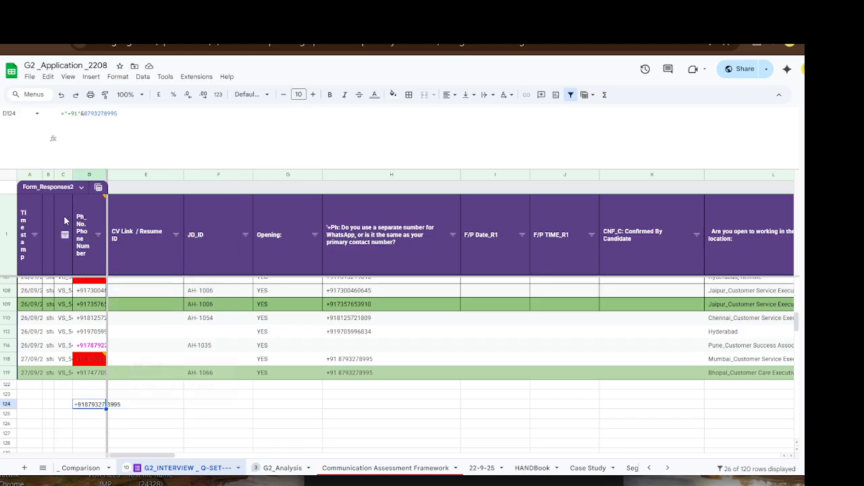
pyautogui.doubleClick(75, 113)
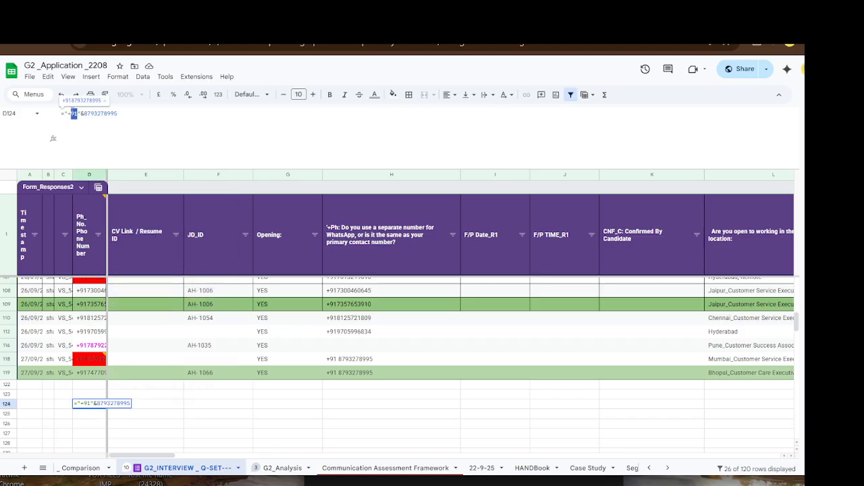
pyautogui.click(85, 113)
pyautogui.write('91')
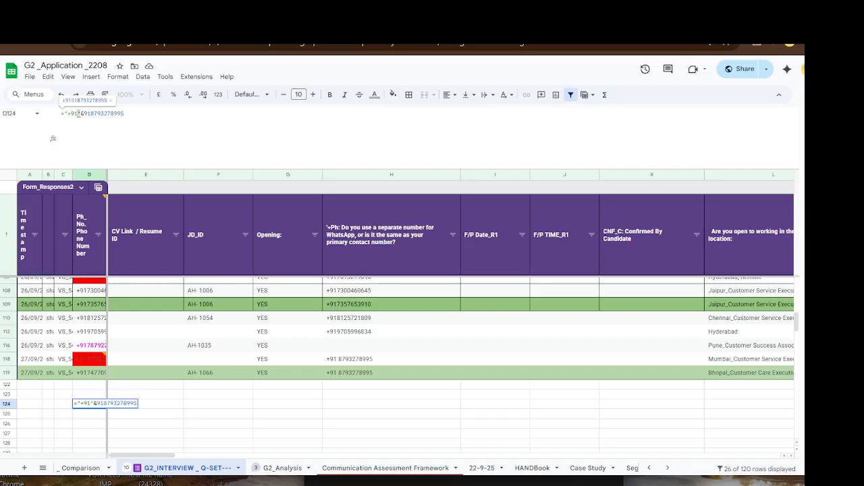
pyautogui.click(79, 114)
pyautogui.press('BackSpace')
pyautogui.press('BackSpace')
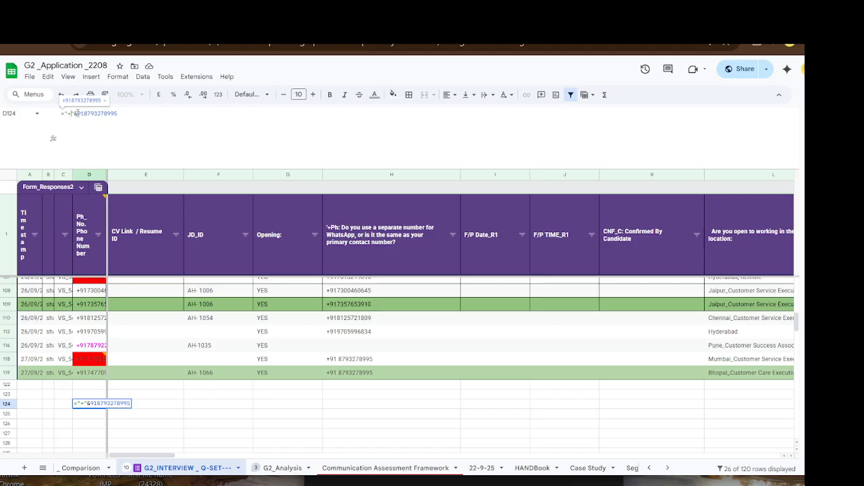
pyautogui.moveTo(77, 114); pyautogui.dragTo(64, 113)
pyautogui.click(151, 118)
pyautogui.press('Return')
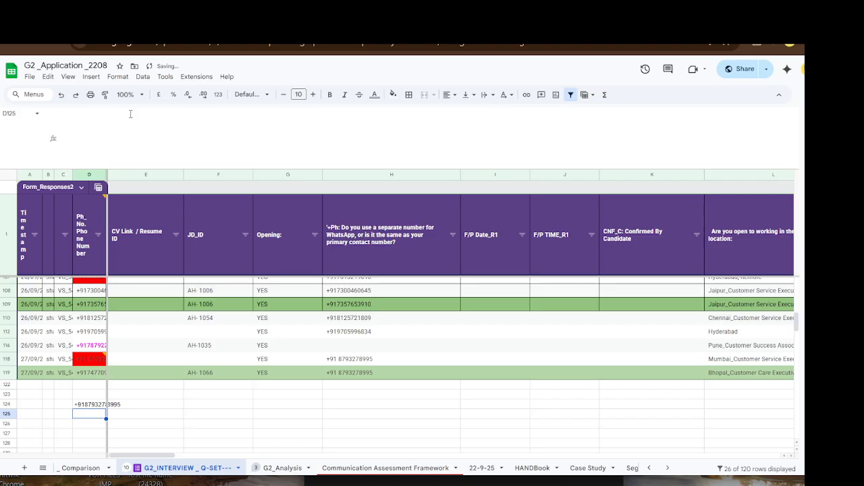
pyautogui.click(92, 405)
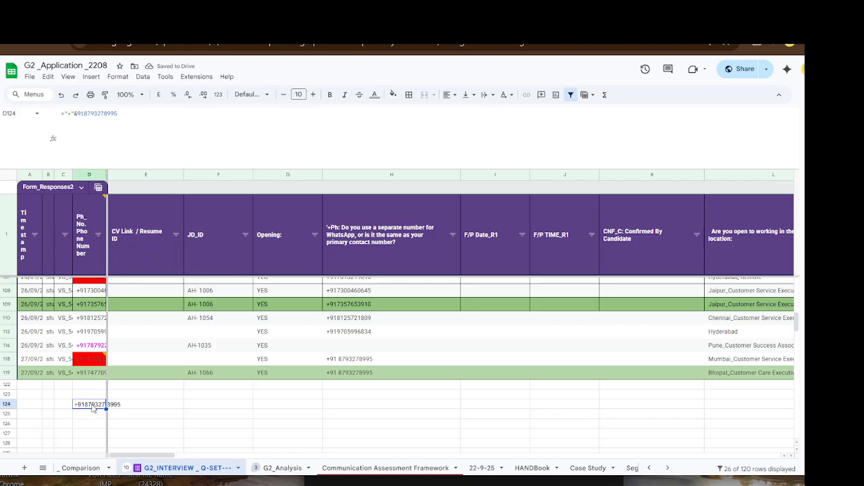
pyautogui.click(207, 408)
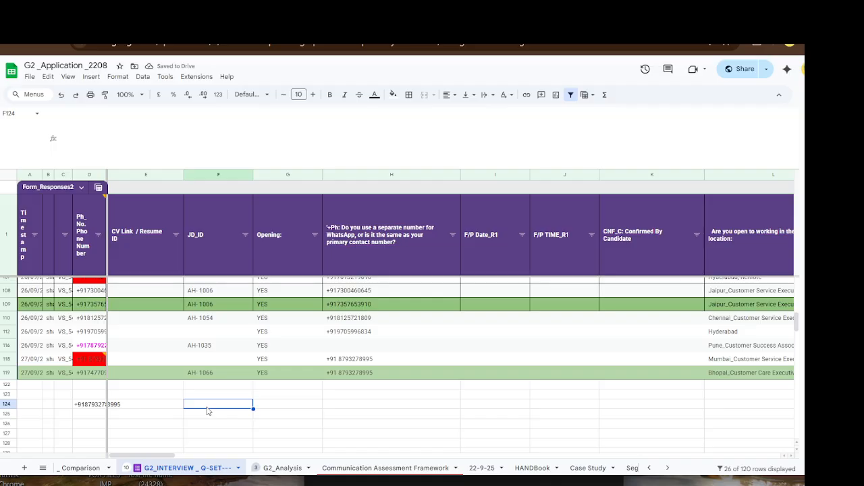
pyautogui.write('+91')
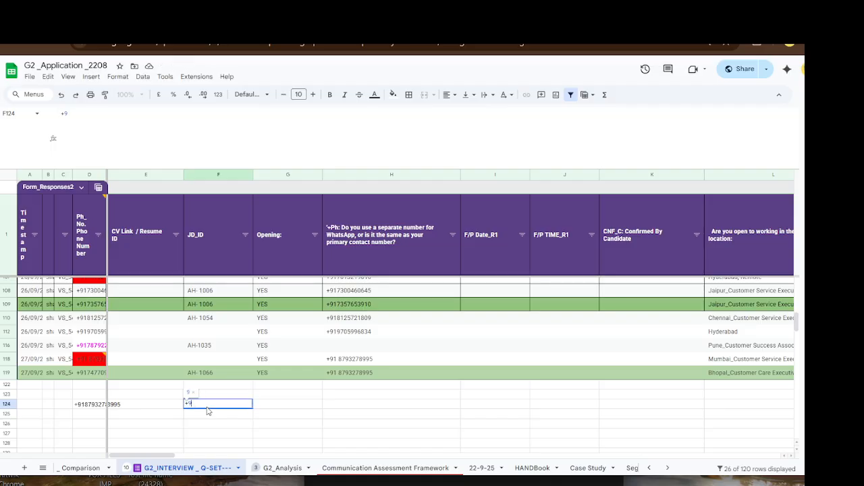
pyautogui.press('BackSpace')
pyautogui.press('BackSpace')
pyautogui.press('BackSpace')
pyautogui.click(215, 436)
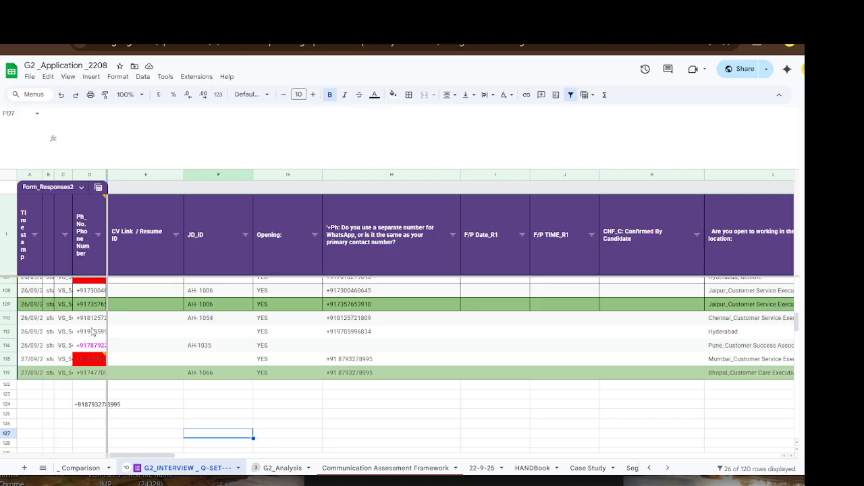
pyautogui.click(225, 416)
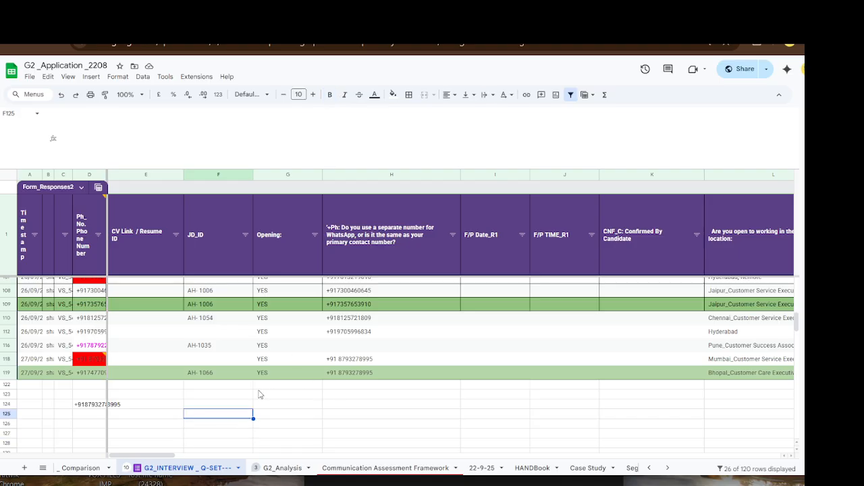
pyautogui.click(225, 406)
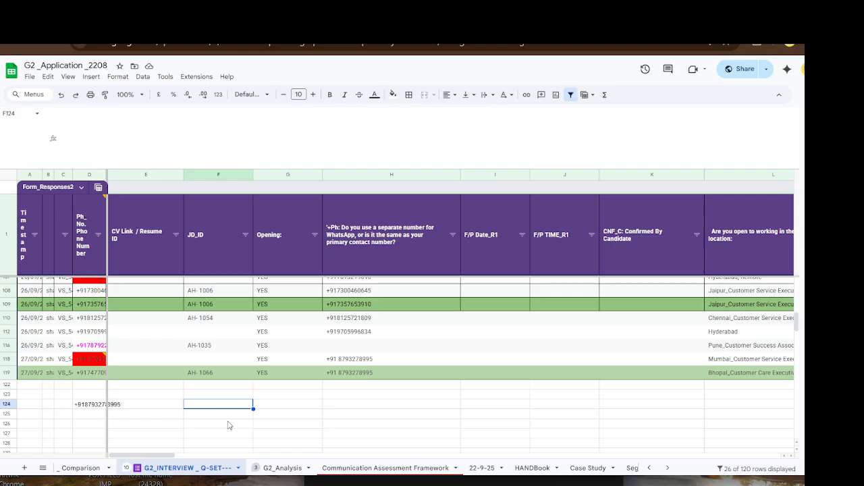
pyautogui.scroll(-2, 227, 422)
pyautogui.click(224, 364)
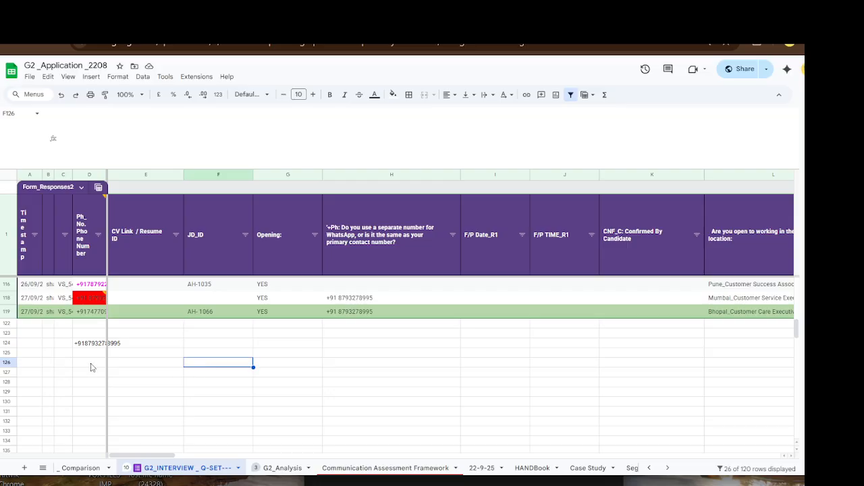
pyautogui.click(6, 362)
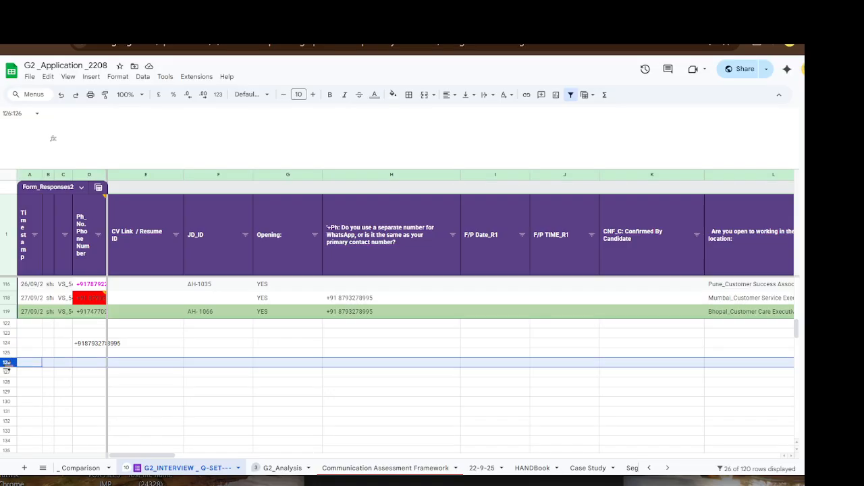
pyautogui.click(215, 368)
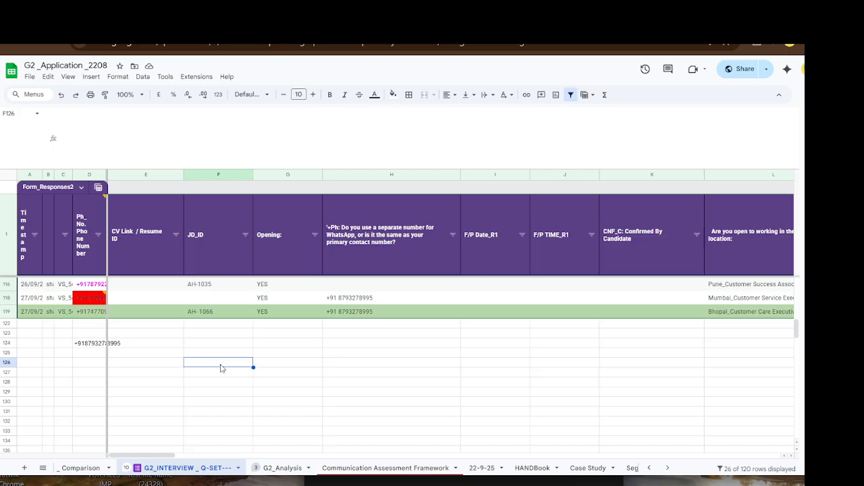
# - Enter the text formula ="+91" in F126 so it displays +91 with the plus sign
pyautogui.write('+91')
pyautogui.press('BackSpace')
pyautogui.press('BackSpace')
pyautogui.press('BackSpace')
pyautogui.write('=')
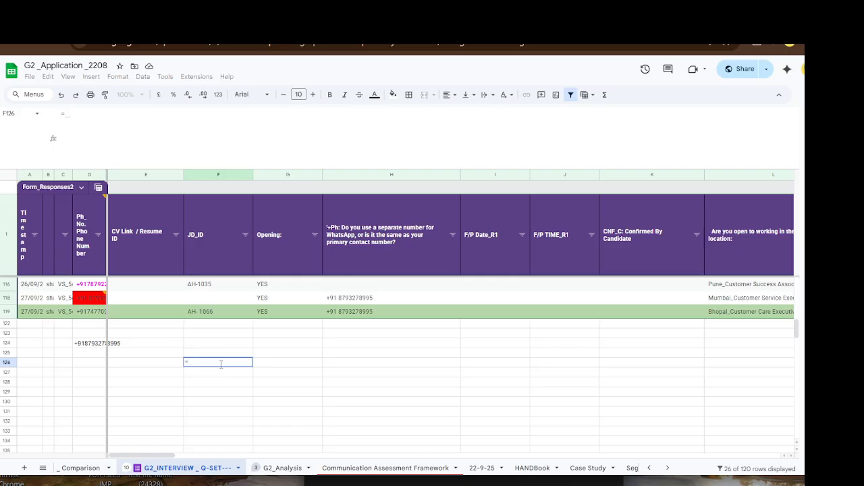
pyautogui.write('"')
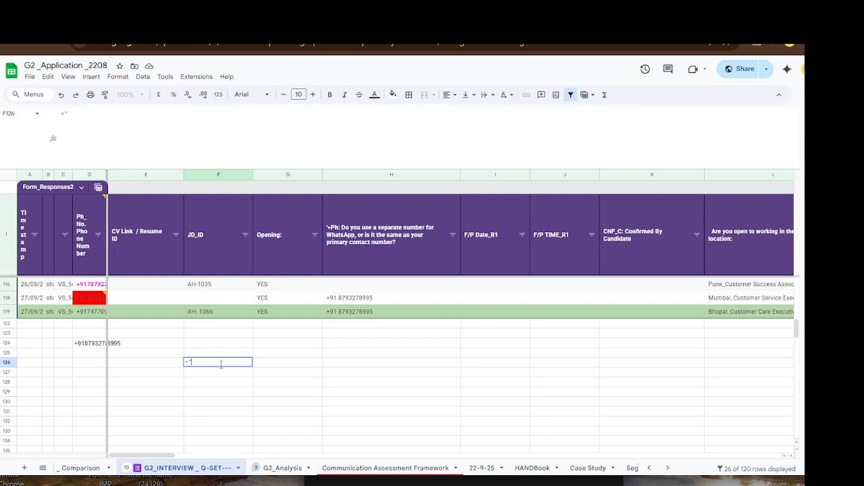
pyautogui.write('+91')
pyautogui.press('Return')
pyautogui.click(220, 382)
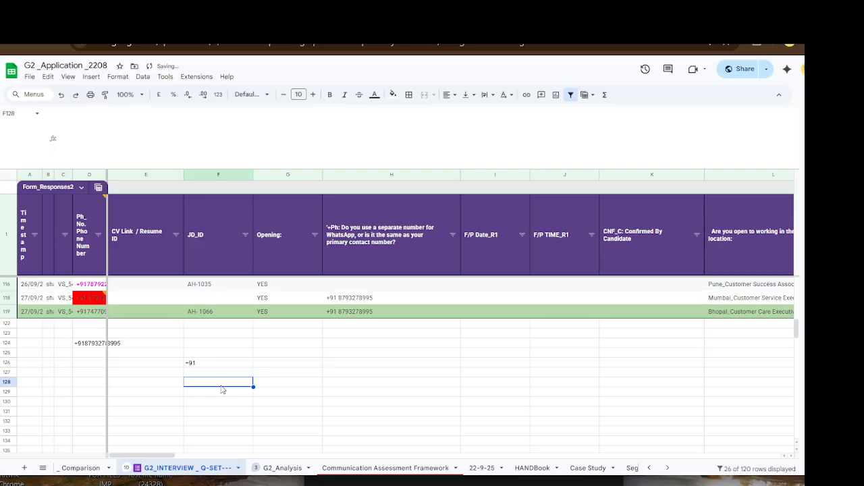
pyautogui.click(207, 365)
pyautogui.click(207, 384)
pyautogui.click(211, 366)
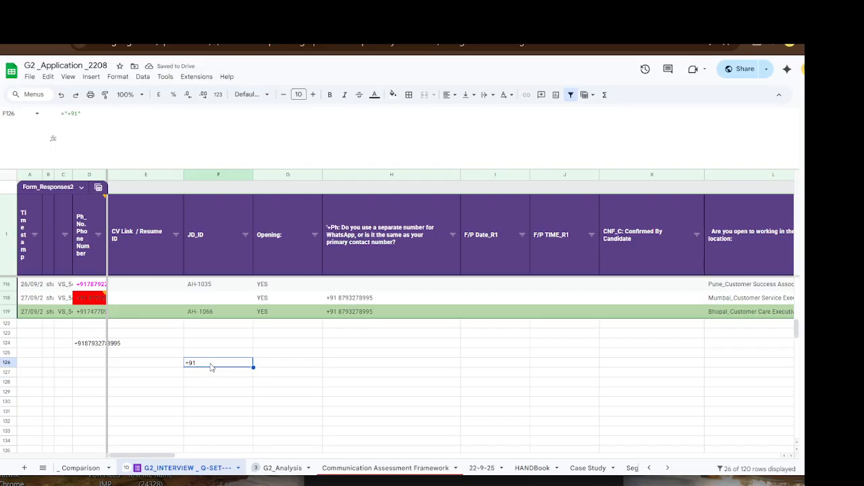
pyautogui.click(293, 375)
pyautogui.click(282, 364)
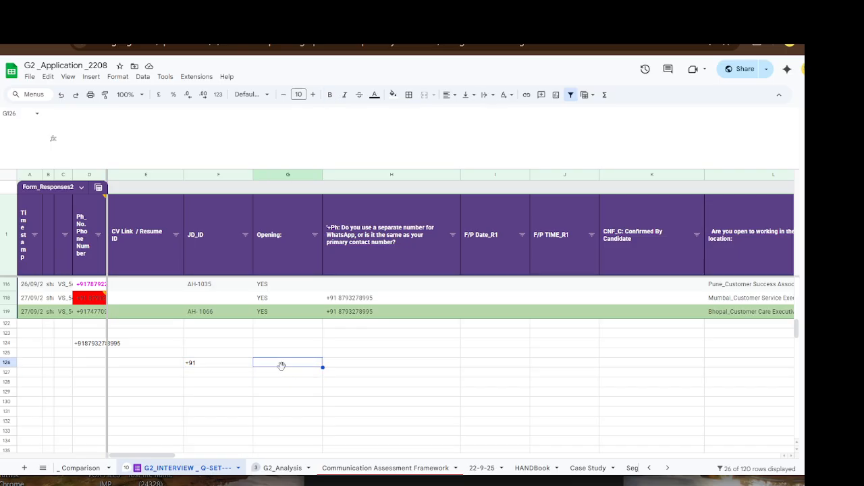
pyautogui.write('888888')
pyautogui.scroll(-3, 359, 343)
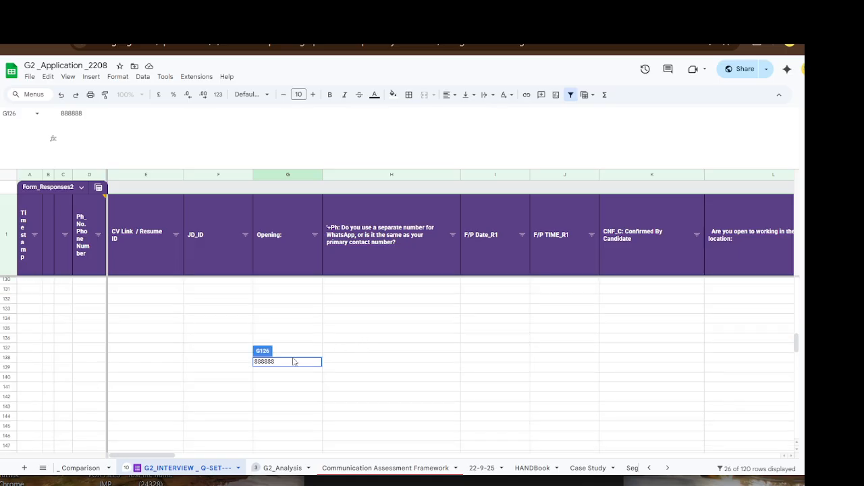
pyautogui.click(358, 350)
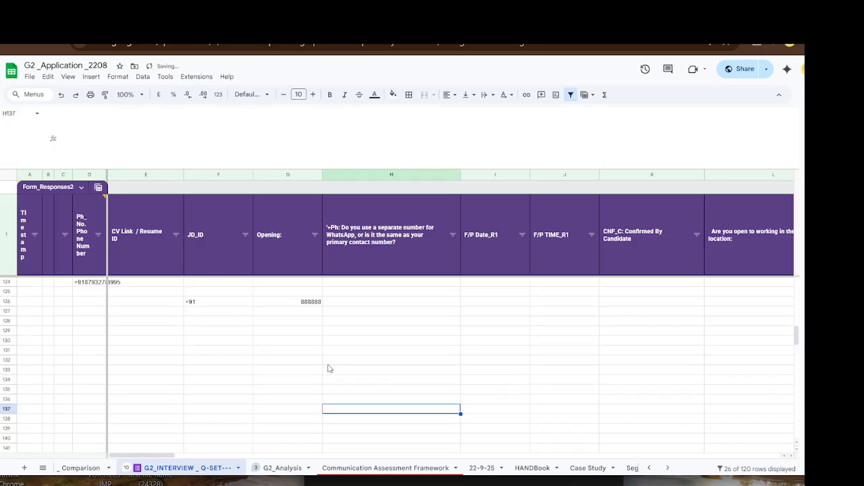
pyautogui.click(286, 303)
pyautogui.click(289, 342)
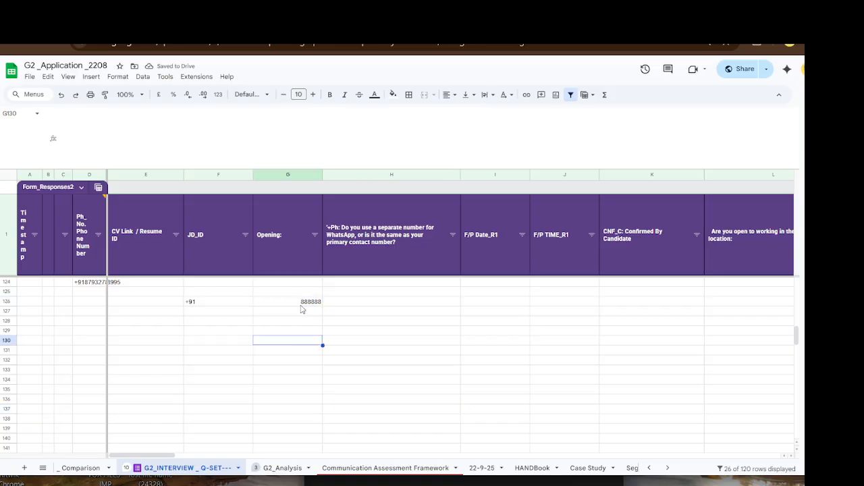
pyautogui.click(301, 304)
pyautogui.press('Delete')
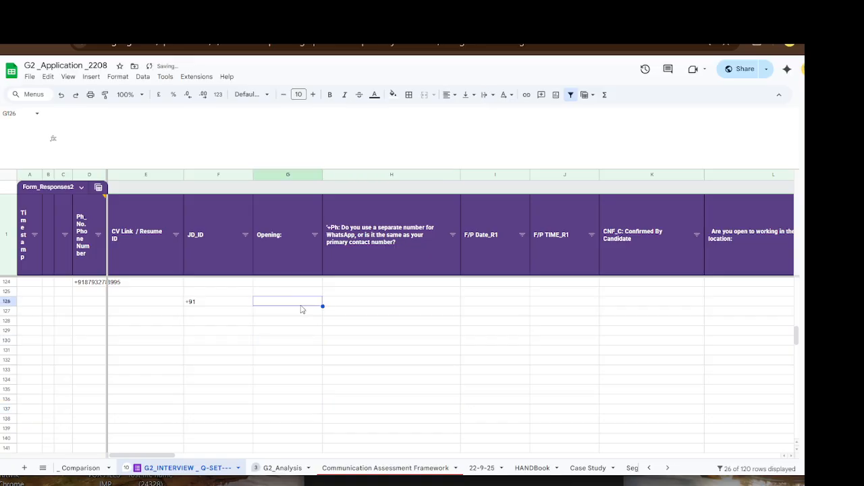
pyautogui.click(297, 321)
pyautogui.click(290, 305)
pyautogui.write('888888')
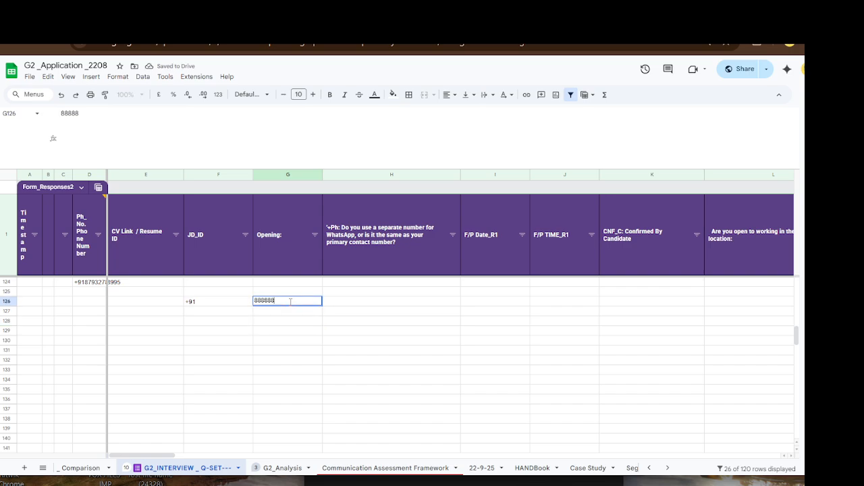
pyautogui.write('8888')
pyautogui.press('Return')
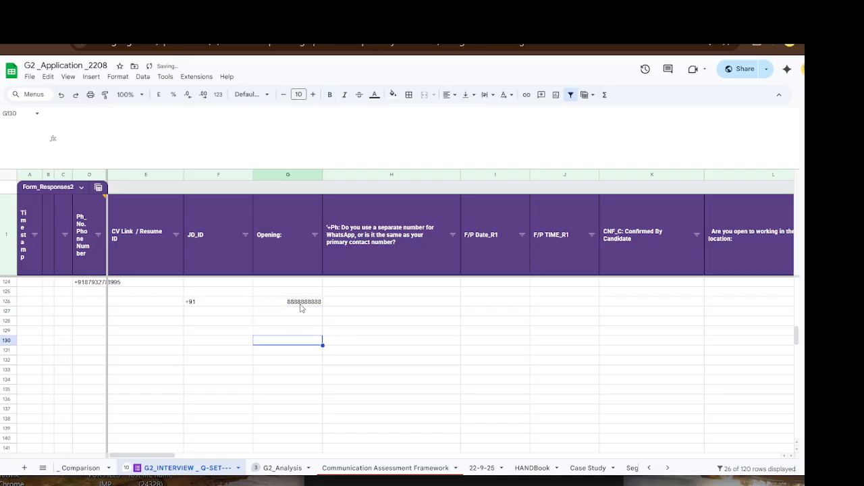
pyautogui.click(302, 303)
pyautogui.click(299, 312)
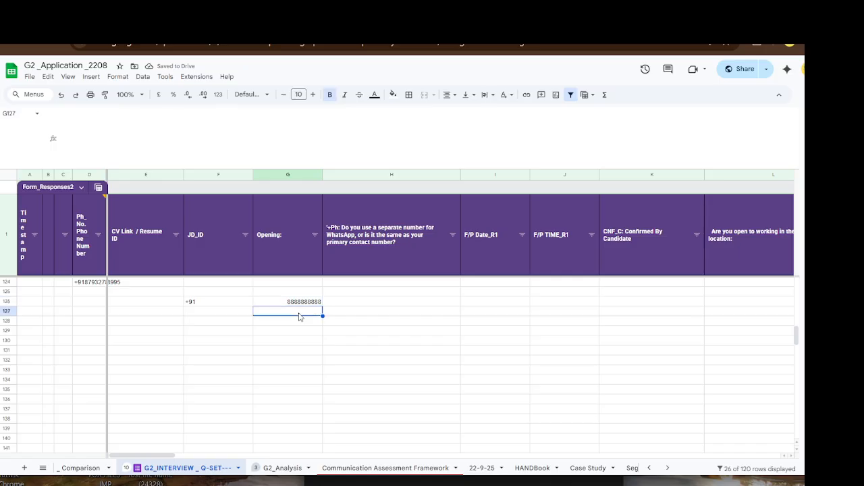
pyautogui.write('77777777')
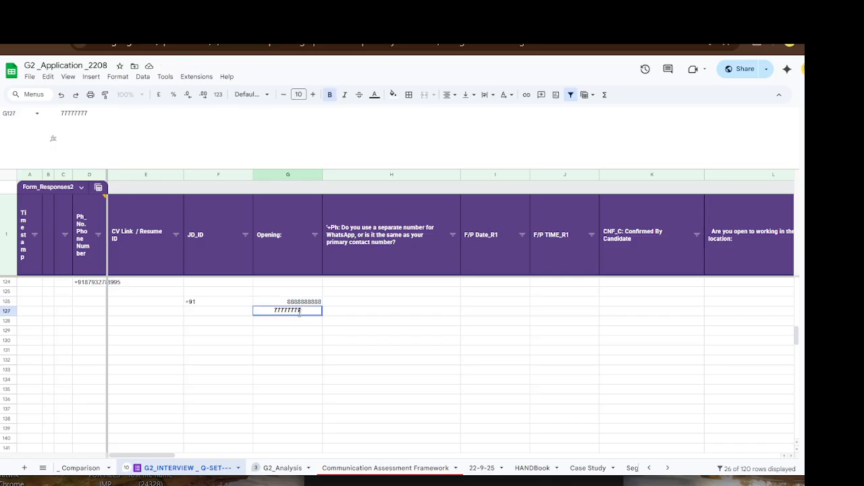
pyautogui.press('Return')
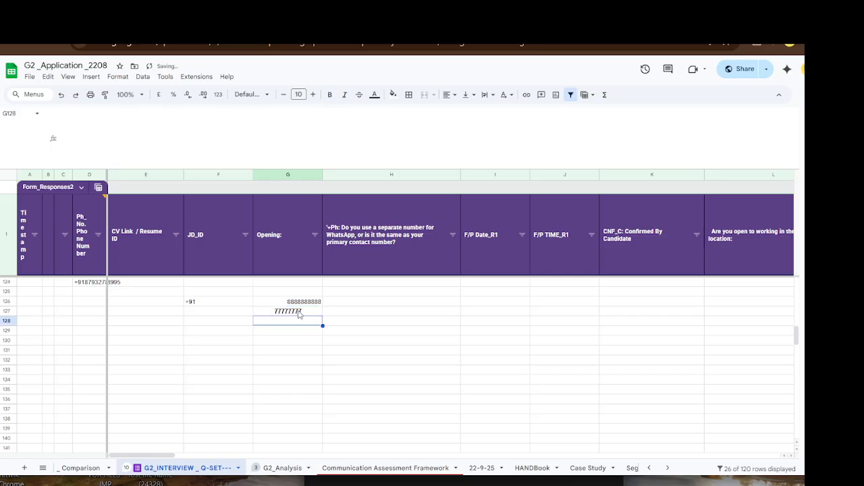
pyautogui.click(299, 314)
pyautogui.press('Delete')
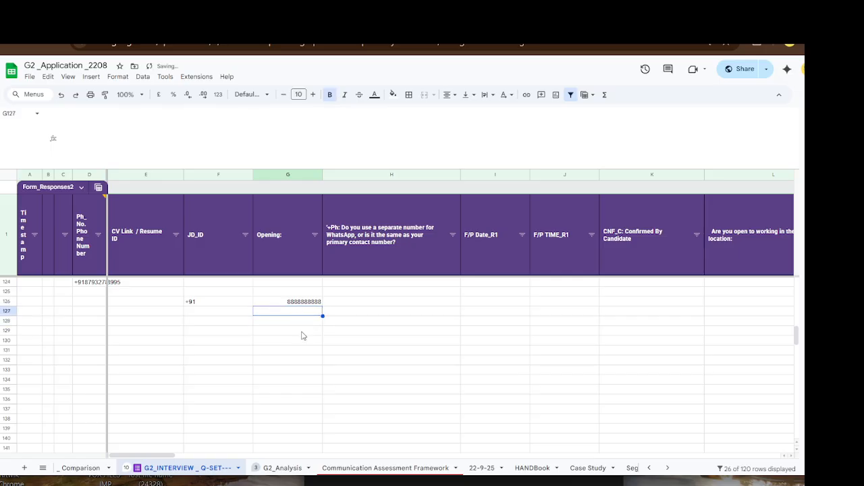
pyautogui.click(301, 333)
pyautogui.click(304, 313)
pyautogui.write('7')
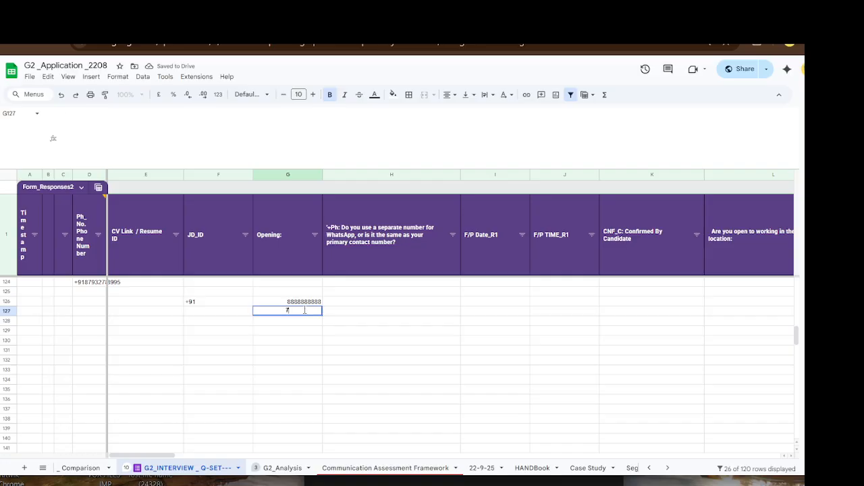
pyautogui.write('777777777')
pyautogui.press('Return')
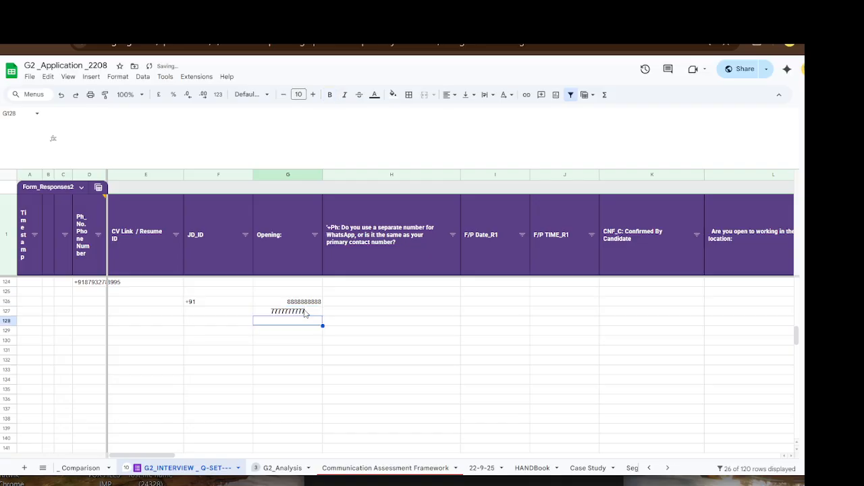
pyautogui.click(289, 303)
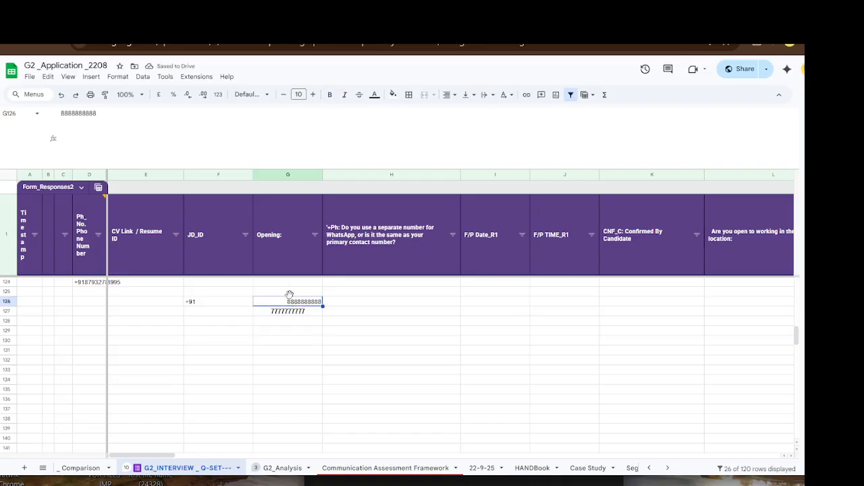
pyautogui.click(293, 341)
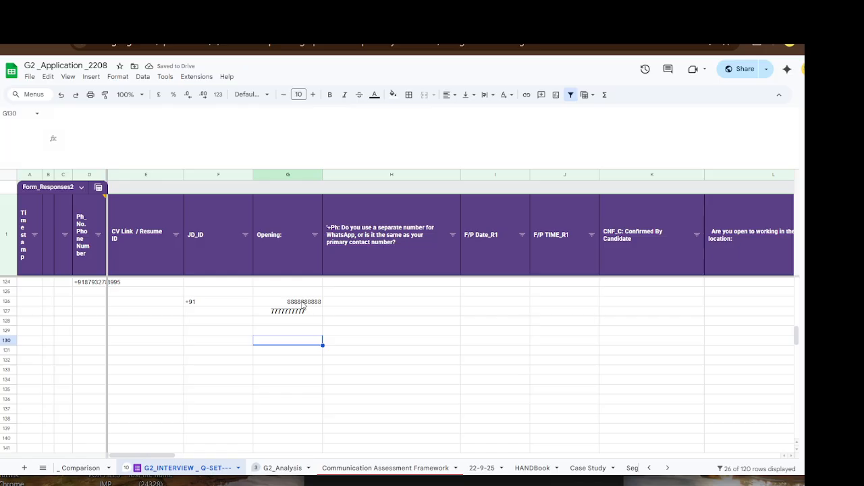
pyautogui.click(292, 324)
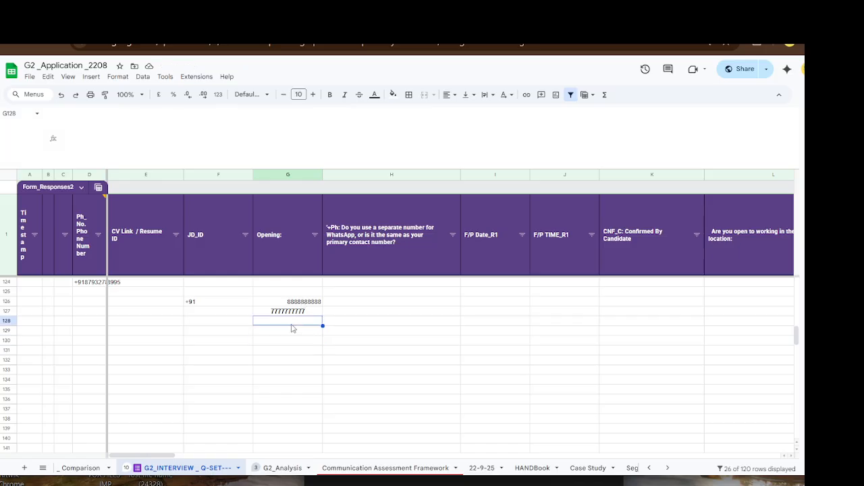
pyautogui.press('BackSpace')
pyautogui.press('BackSpace')
pyautogui.press('BackSpace')
pyautogui.press('BackSpace')
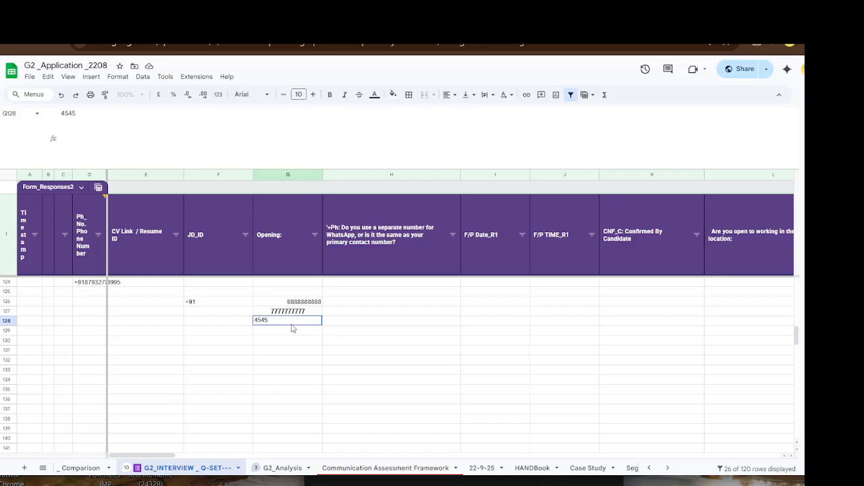
pyautogui.hotkey('shift', 'Tab')
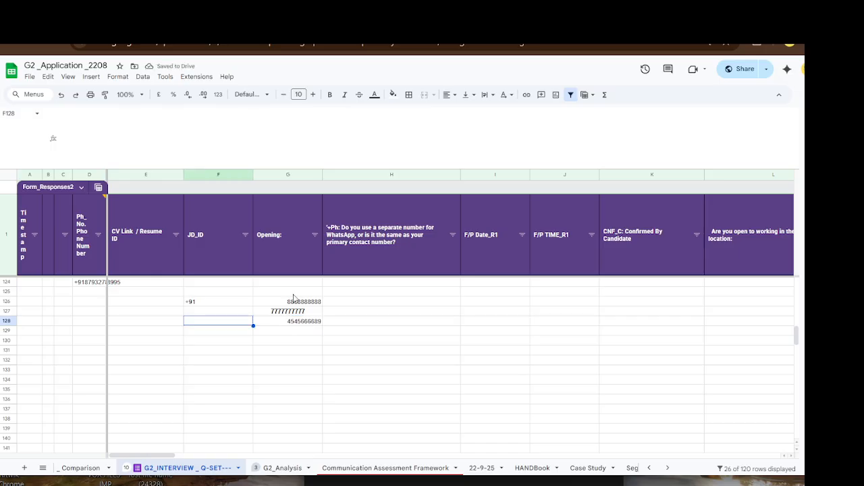
pyautogui.click(300, 348)
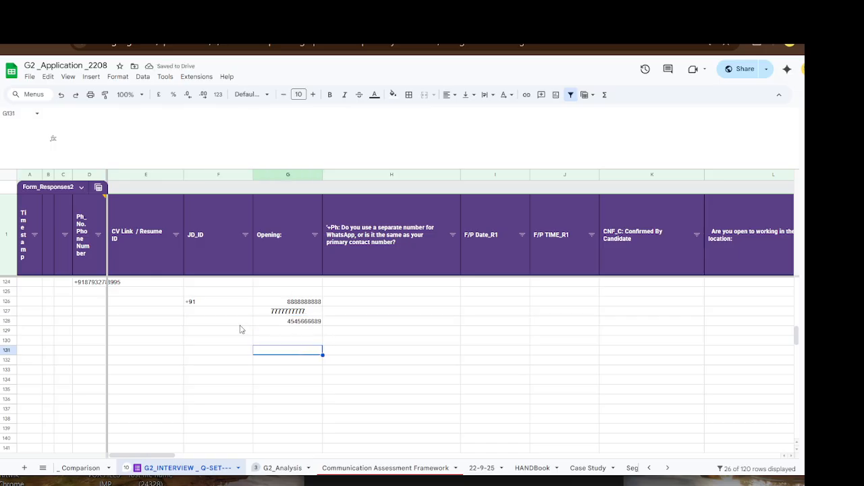
pyautogui.click(300, 303)
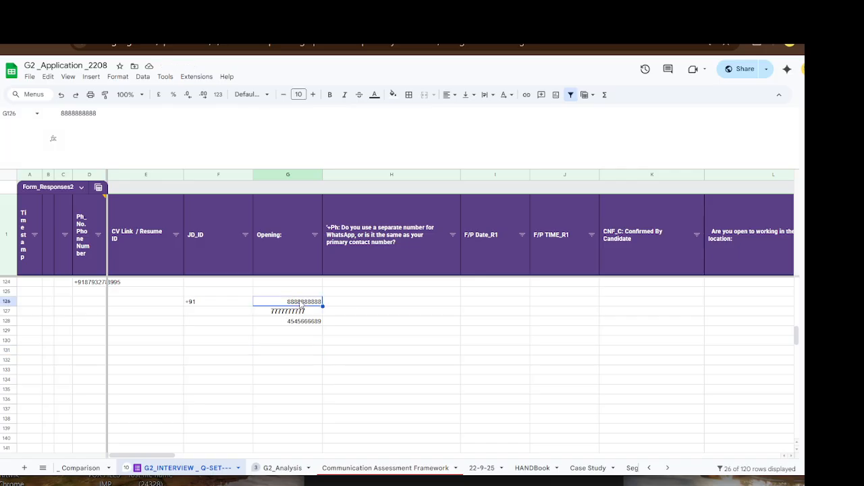
pyautogui.click(104, 94)
pyautogui.moveTo(283, 297); pyautogui.dragTo(289, 320)
pyautogui.click(289, 369)
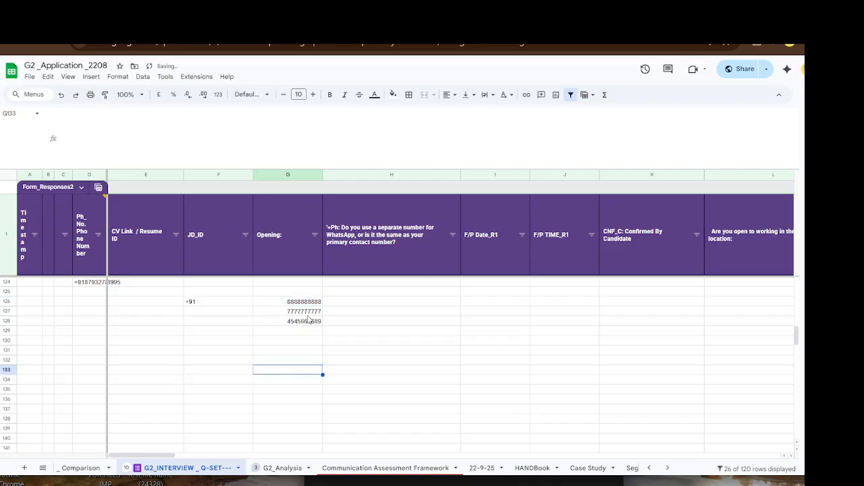
pyautogui.click(345, 323)
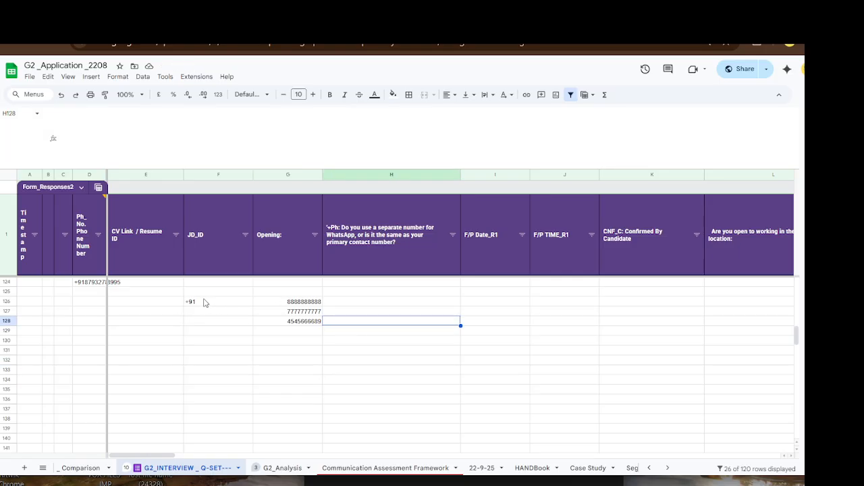
pyautogui.click(259, 351)
pyautogui.click(352, 304)
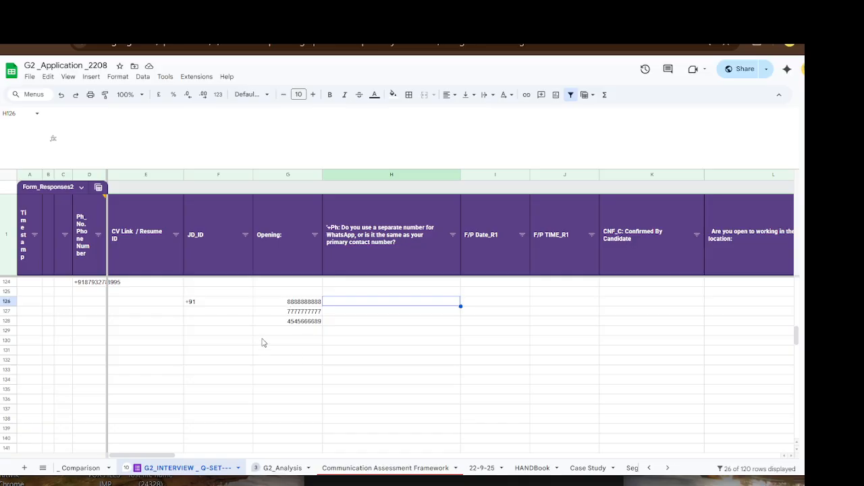
pyautogui.doubleClick(287, 301)
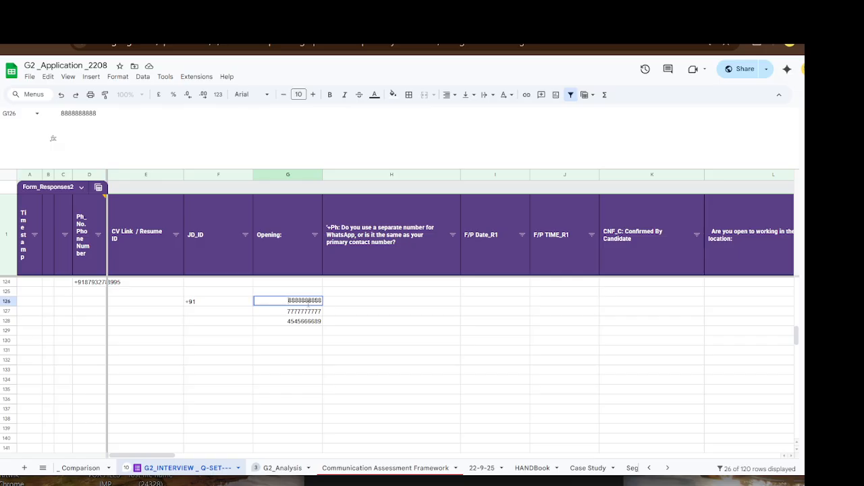
pyautogui.write('=')
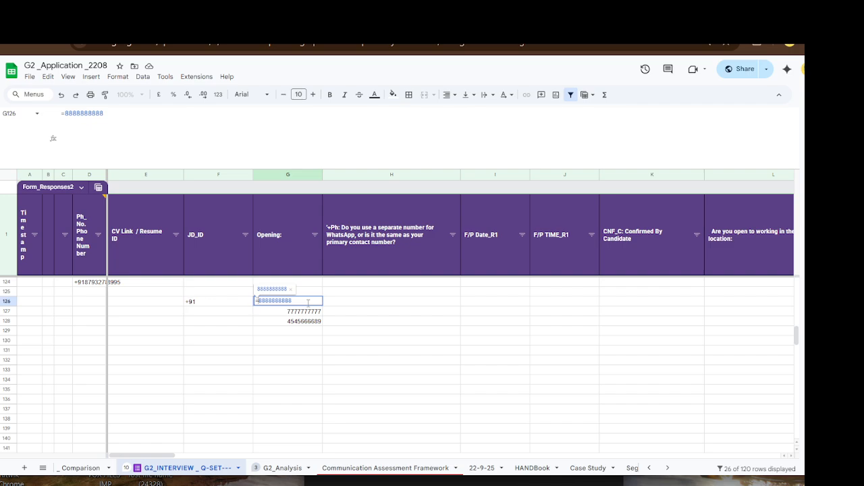
pyautogui.write('"+91"')
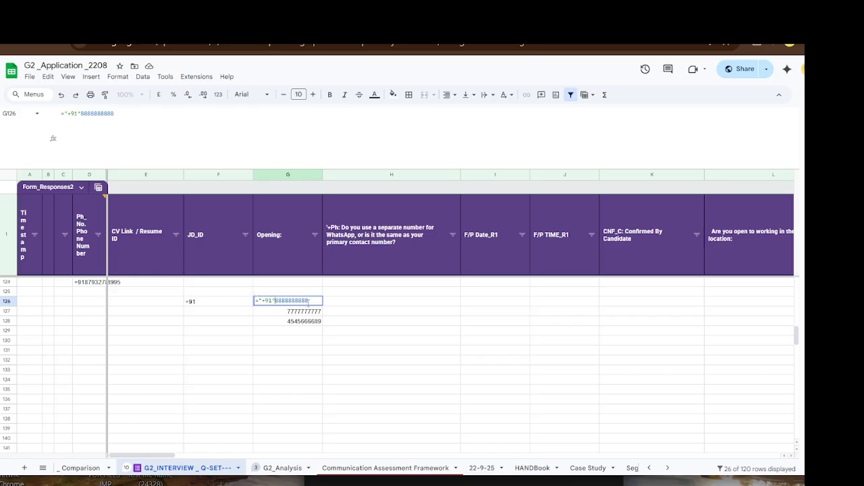
pyautogui.write('&')
pyautogui.press('Return')
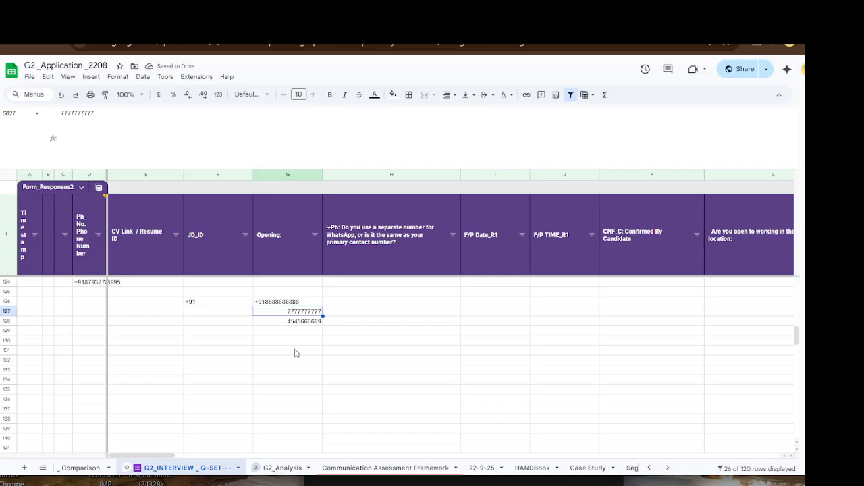
pyautogui.hotkey('ctrl', 'z')
pyautogui.keyDown('shift'); pyautogui.click(307, 323); pyautogui.keyUp('shift')
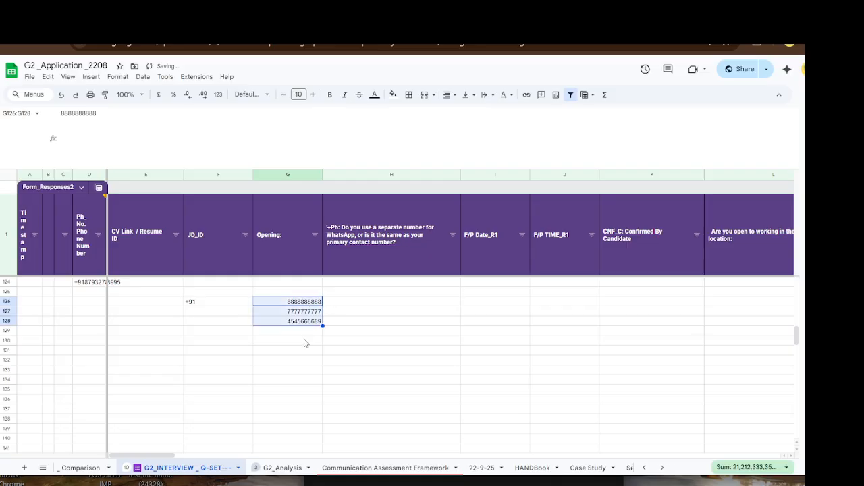
pyautogui.click(300, 361)
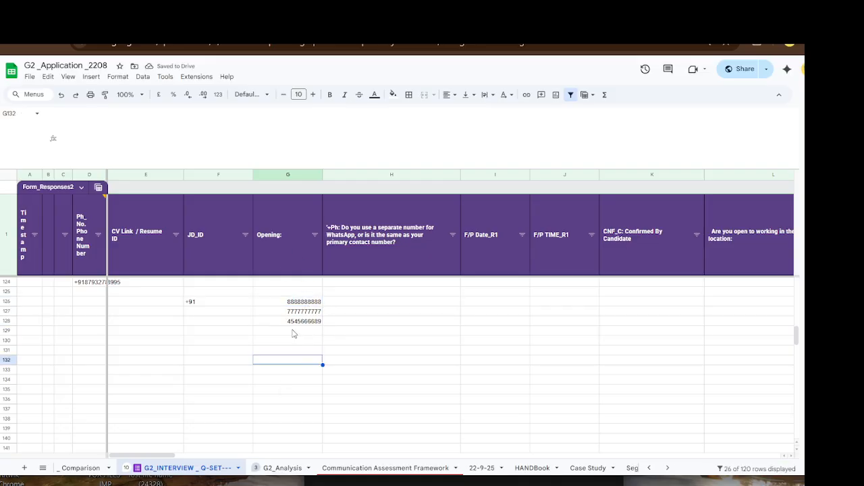
pyautogui.click(349, 315)
pyautogui.click(360, 302)
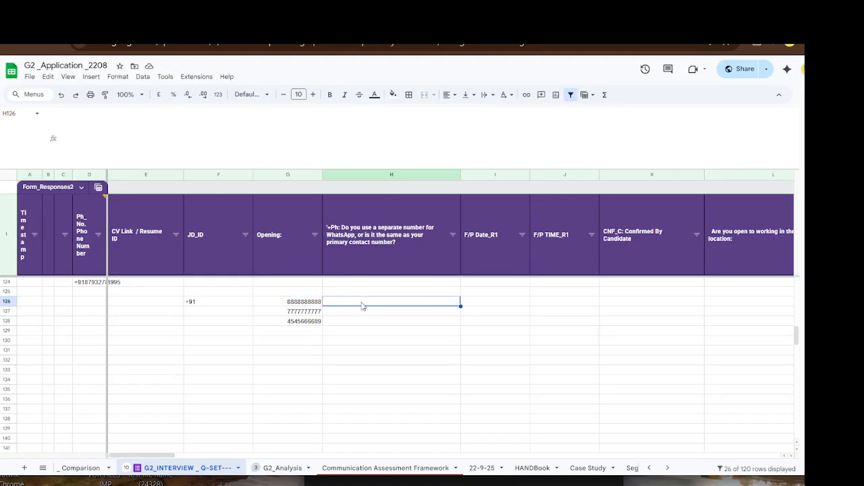
pyautogui.click(367, 342)
pyautogui.click(370, 305)
pyautogui.write('=')
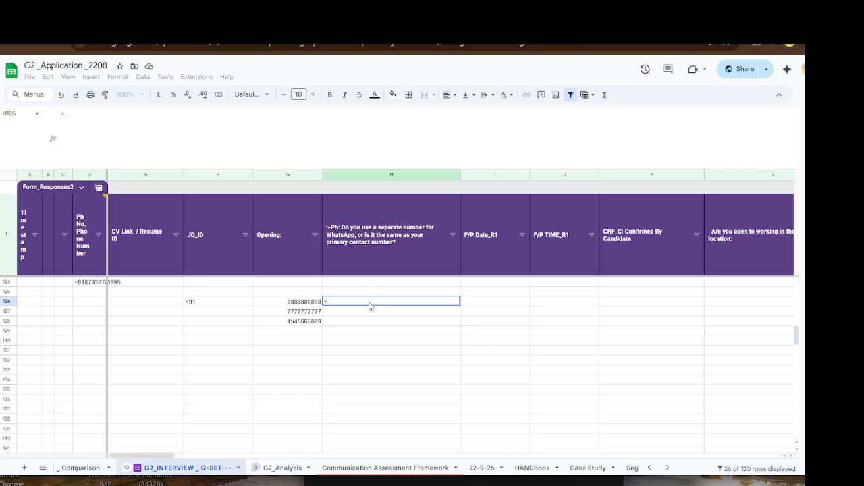
pyautogui.hotkey('ctrl', '=')
pyautogui.hotkey('ctrl', '=')
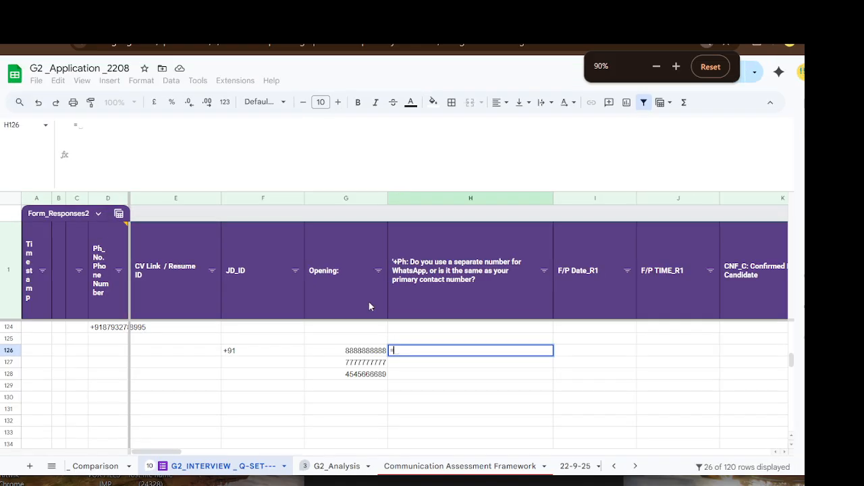
pyautogui.write('c')
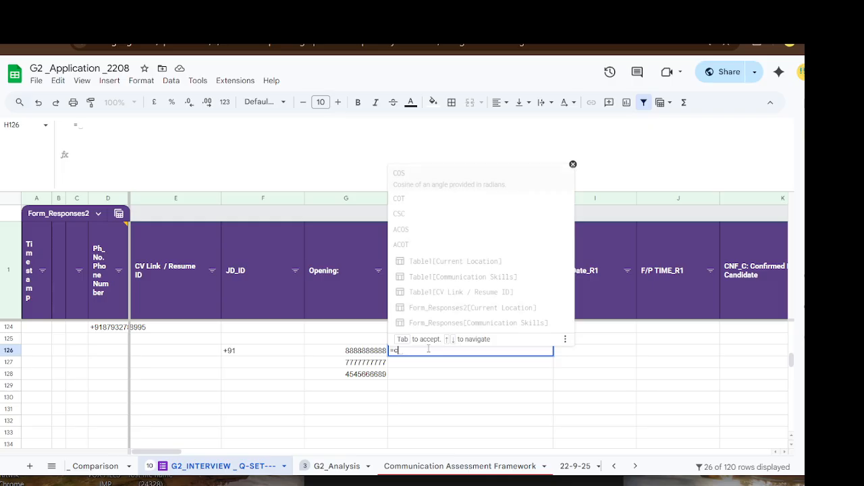
pyautogui.write('on')
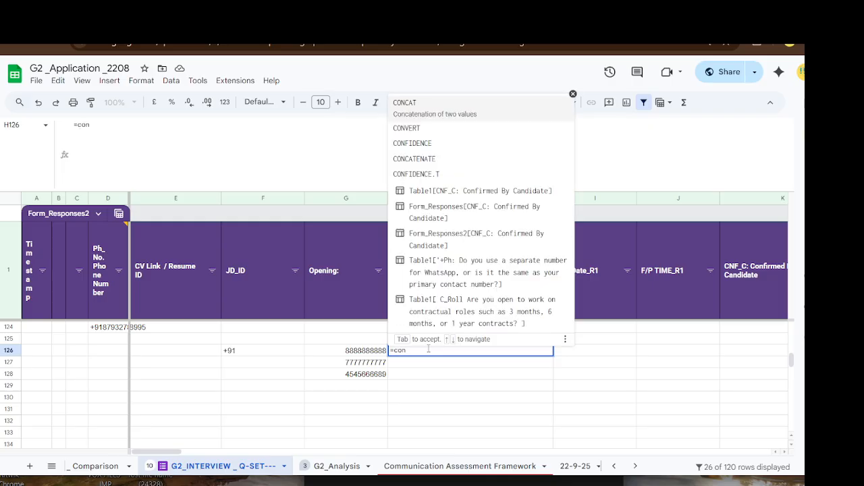
pyautogui.write('c')
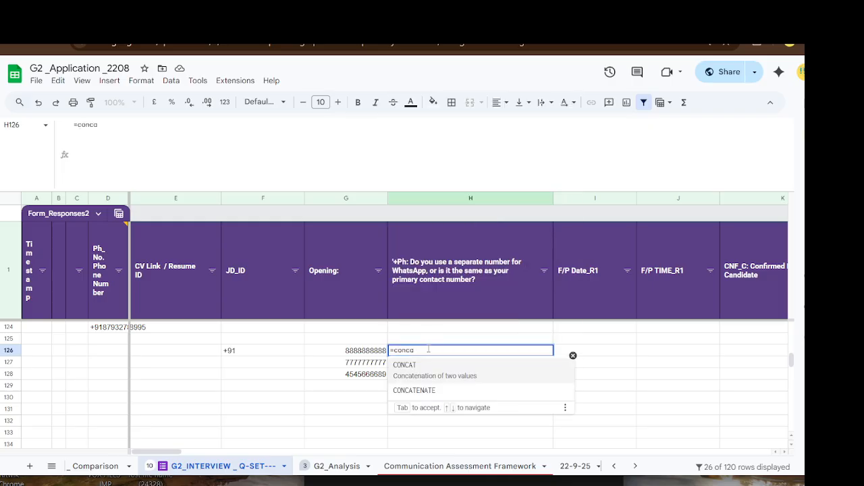
pyautogui.write('a')
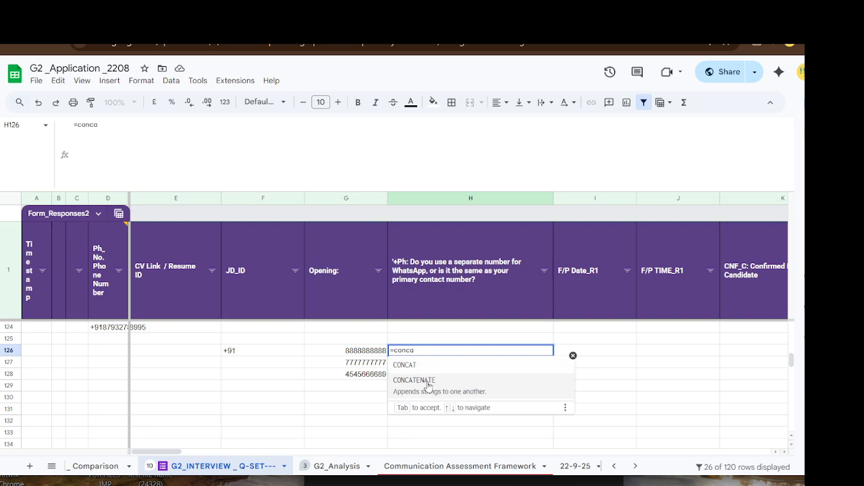
pyautogui.click(428, 382)
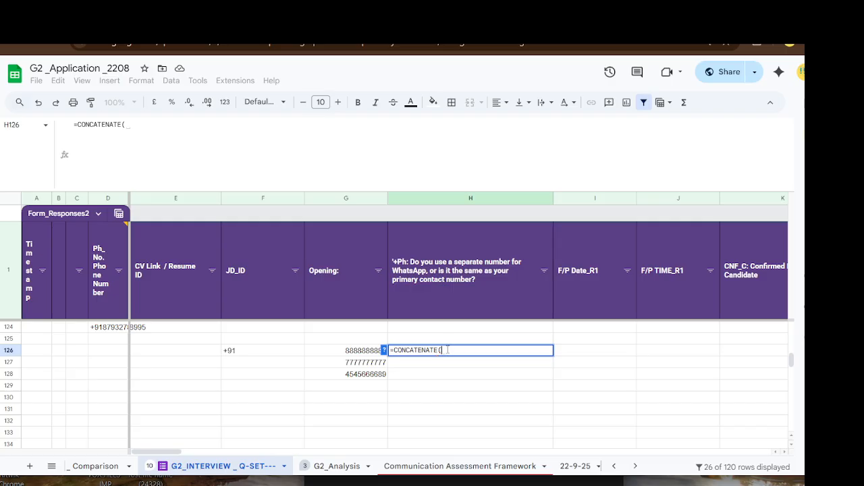
pyautogui.click(252, 355)
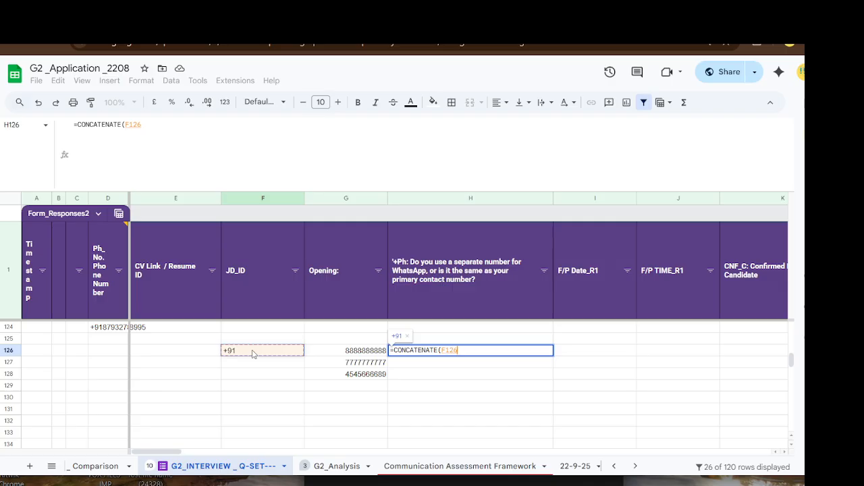
pyautogui.write(',')
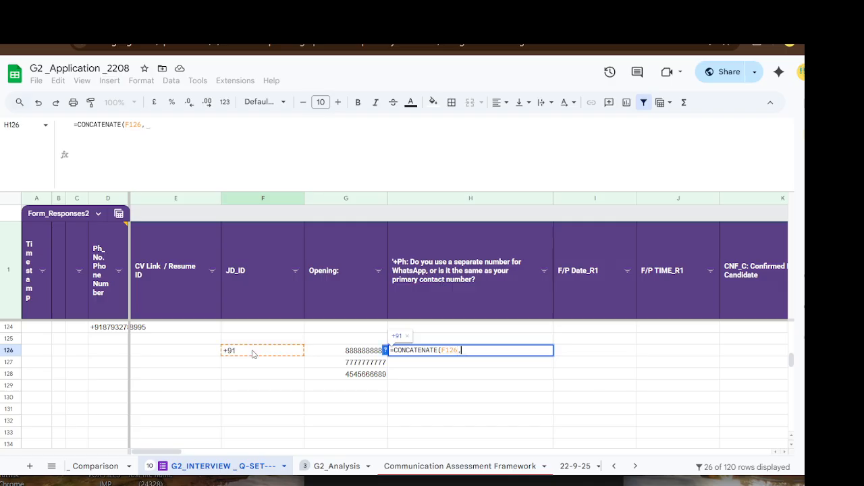
pyautogui.click(364, 355)
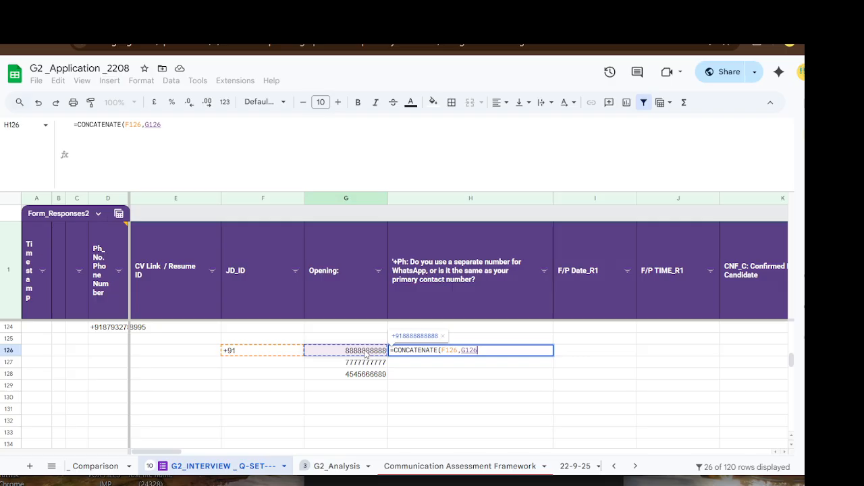
pyautogui.write(')')
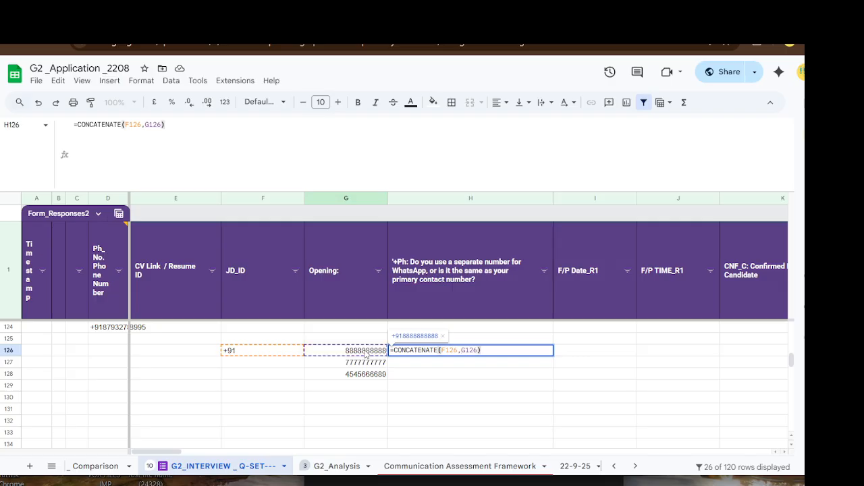
pyautogui.press('Return')
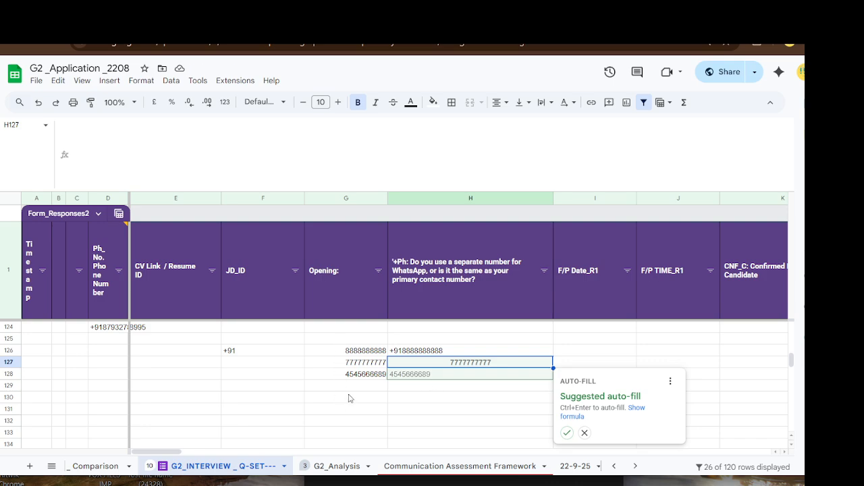
# - Accept the auto-fill suggestion to copy the CONCATENATE formula into H127 and H128
pyautogui.click(567, 433)
pyautogui.click(480, 409)
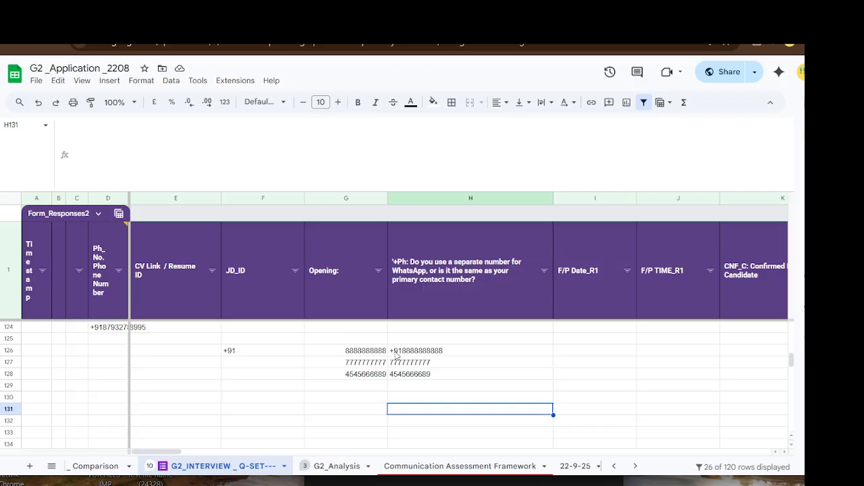
pyautogui.click(447, 352)
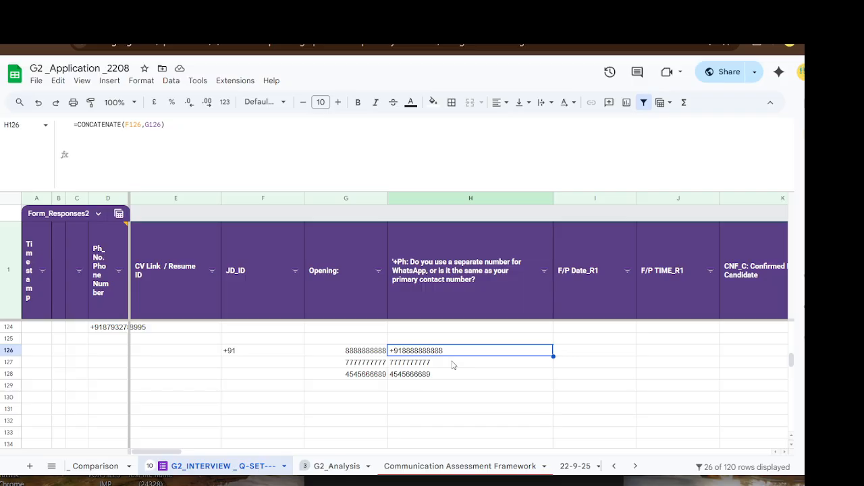
pyautogui.moveTo(453, 365); pyautogui.dragTo(456, 436)
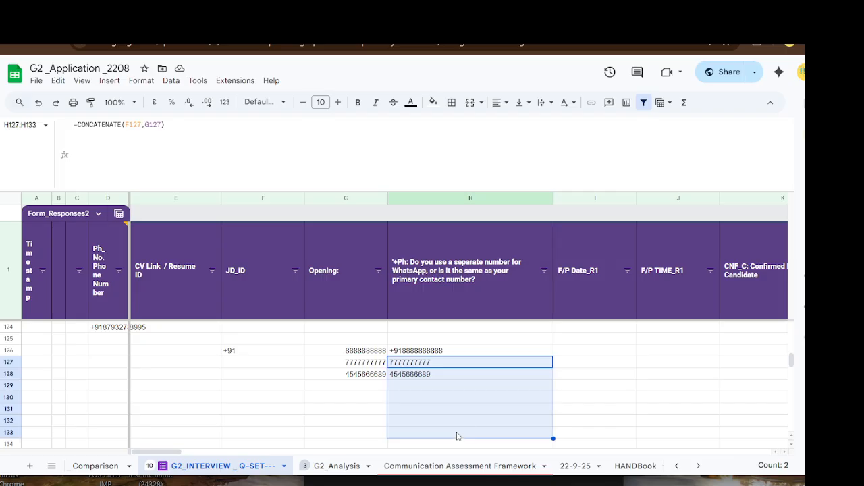
pyautogui.click(597, 366)
pyautogui.moveTo(453, 368); pyautogui.dragTo(445, 417)
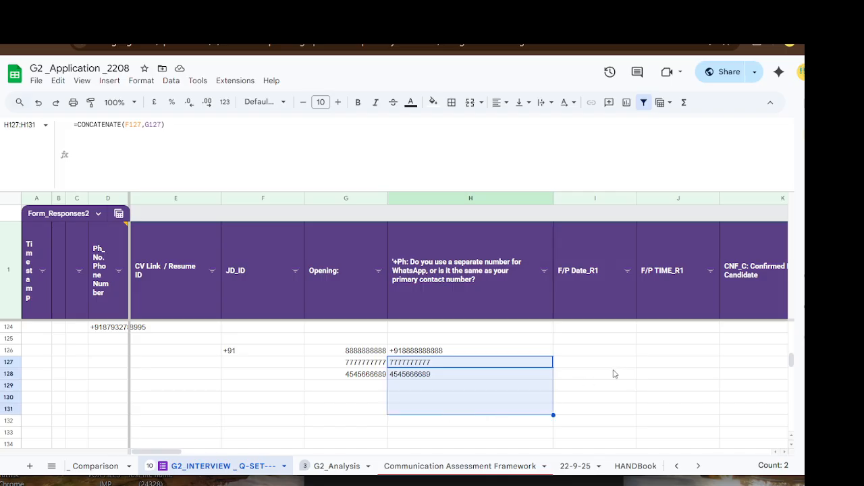
pyautogui.click(612, 366)
pyautogui.moveTo(436, 364); pyautogui.dragTo(436, 415)
pyautogui.click(620, 360)
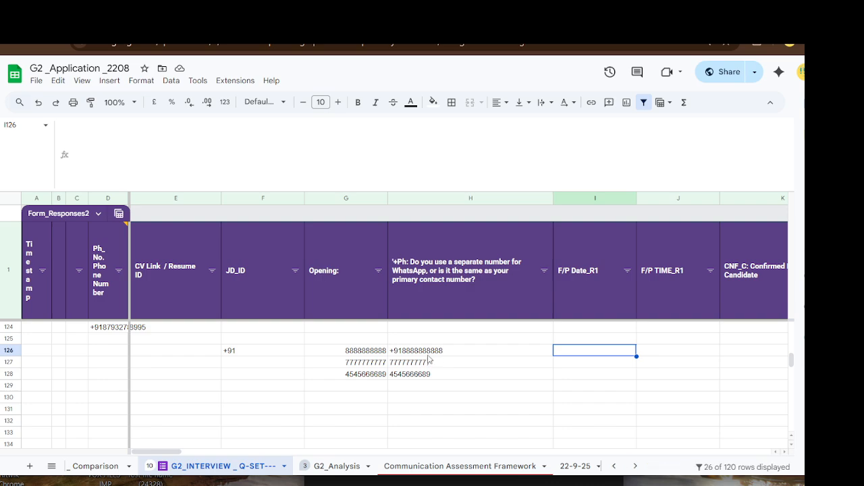
pyautogui.click(428, 352)
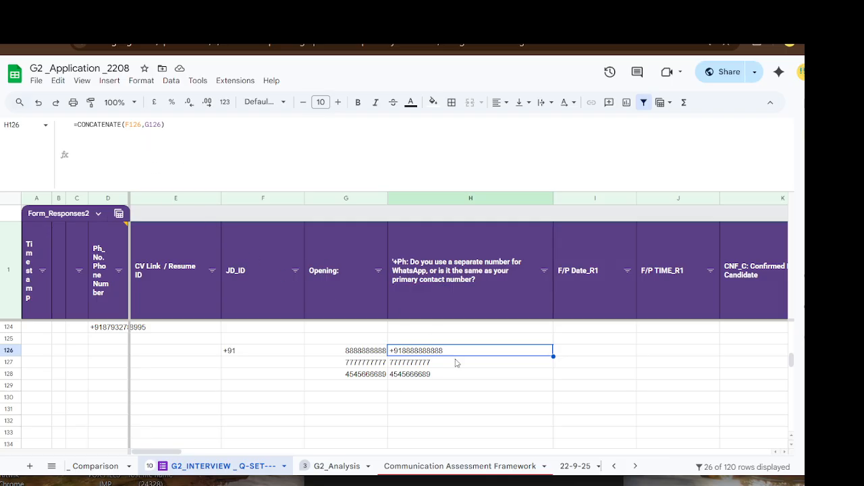
# - Review H126's CONCATENATE references and shrink the formula bar to a single line
pyautogui.doubleClick(142, 124)
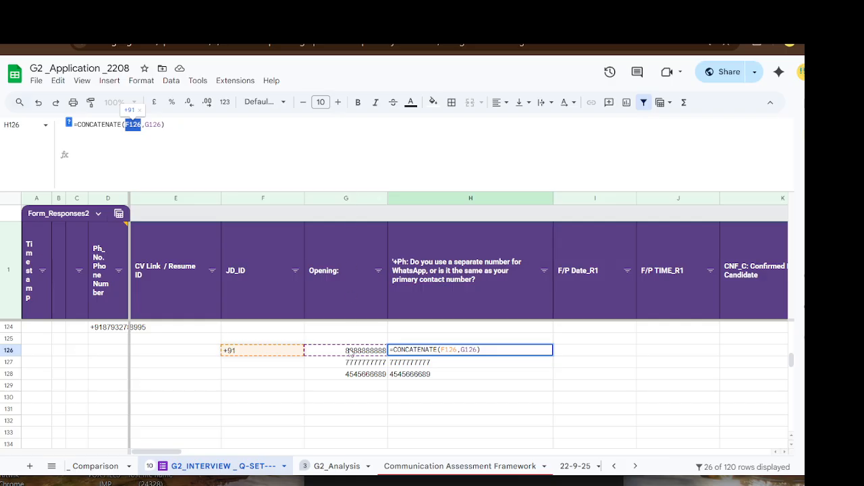
pyautogui.press('Return')
pyautogui.click(356, 353)
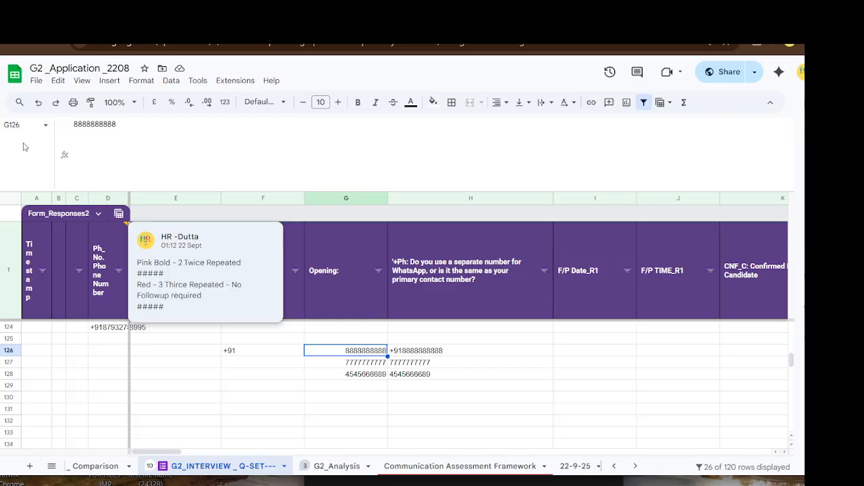
pyautogui.moveTo(163, 191); pyautogui.dragTo(176, 138)
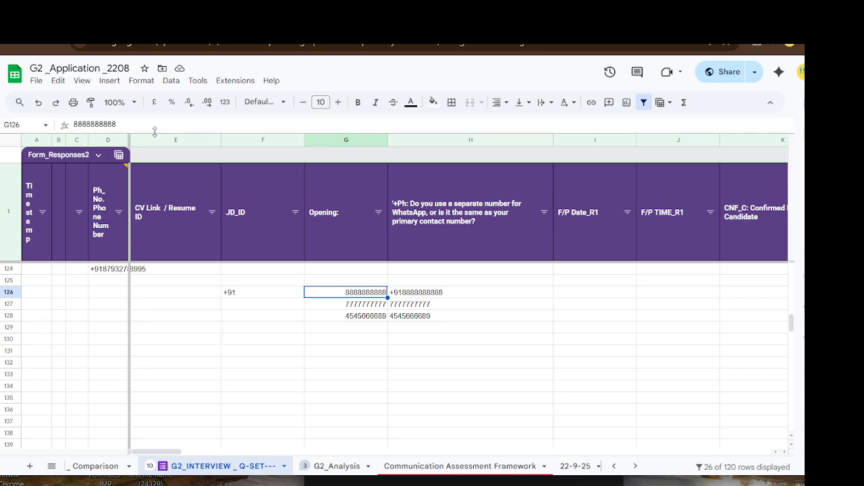
pyautogui.moveTo(155, 137)
pyautogui.mouseDown()
pyautogui.moveTo(162, 168)
pyautogui.moveTo(169, 135)
pyautogui.mouseUp()
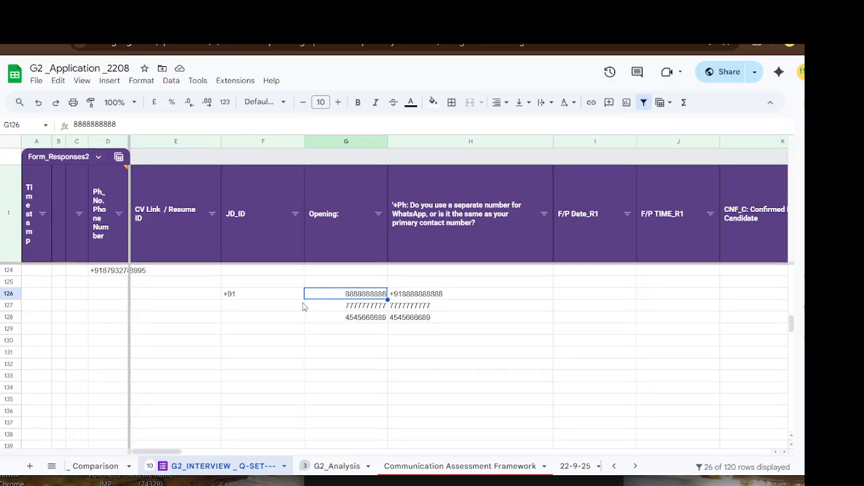
pyautogui.click(341, 382)
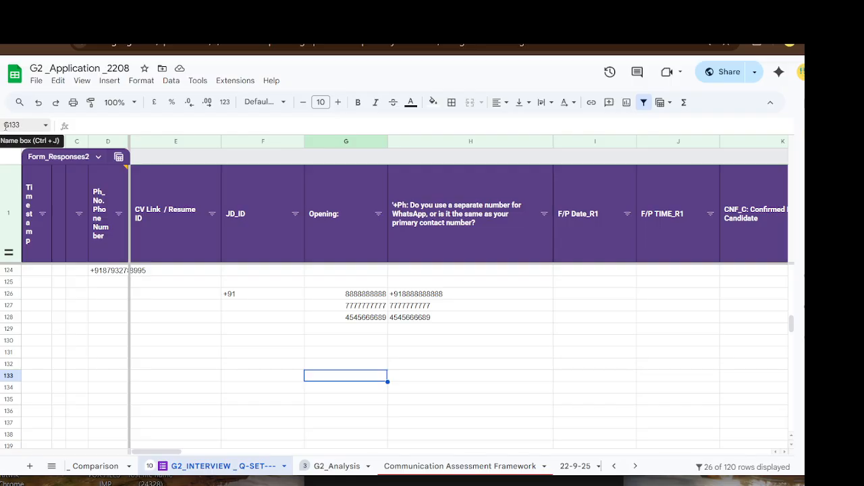
pyautogui.click(377, 297)
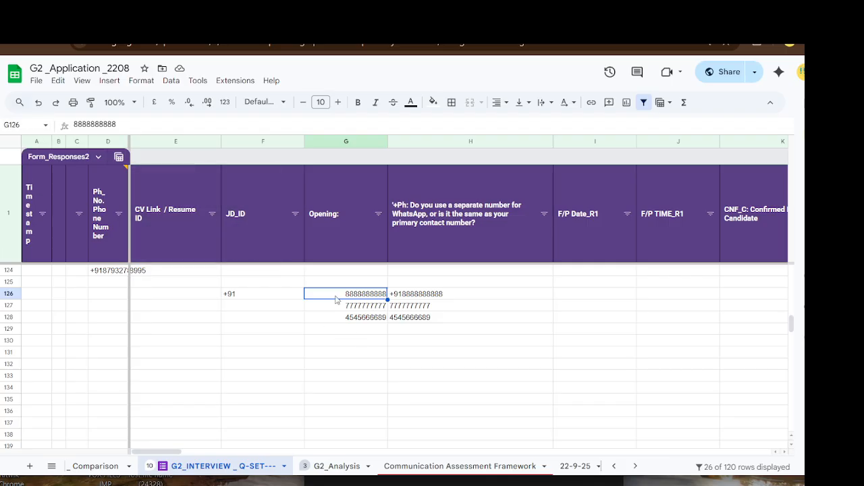
pyautogui.moveTo(348, 301)
pyautogui.mouseDown()
pyautogui.moveTo(472, 343)
pyautogui.moveTo(481, 379)
pyautogui.mouseUp()
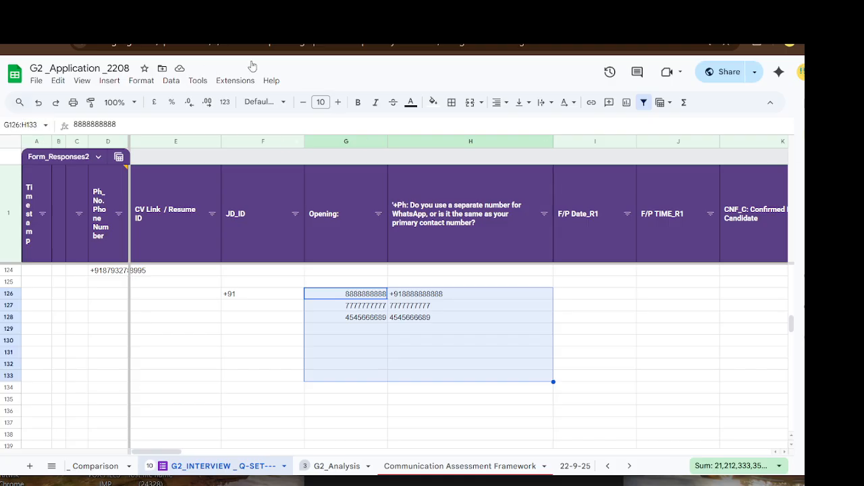
pyautogui.moveTo(1, 133); pyautogui.dragTo(17, 132)
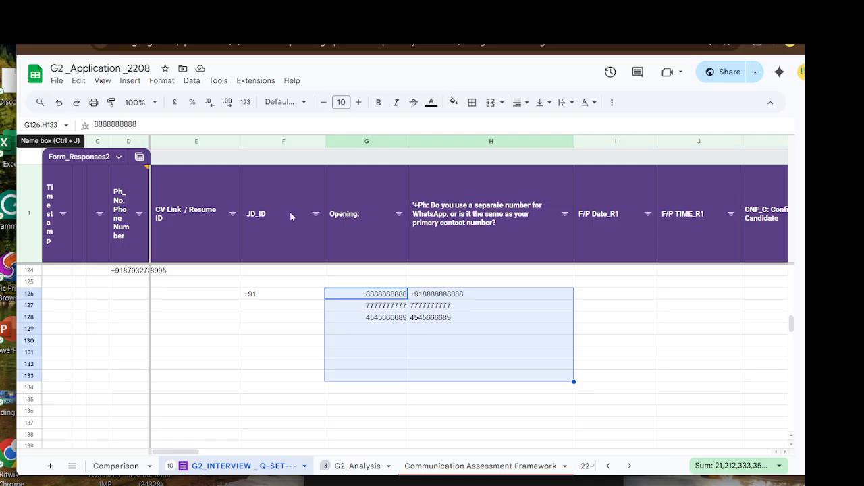
pyautogui.click(386, 295)
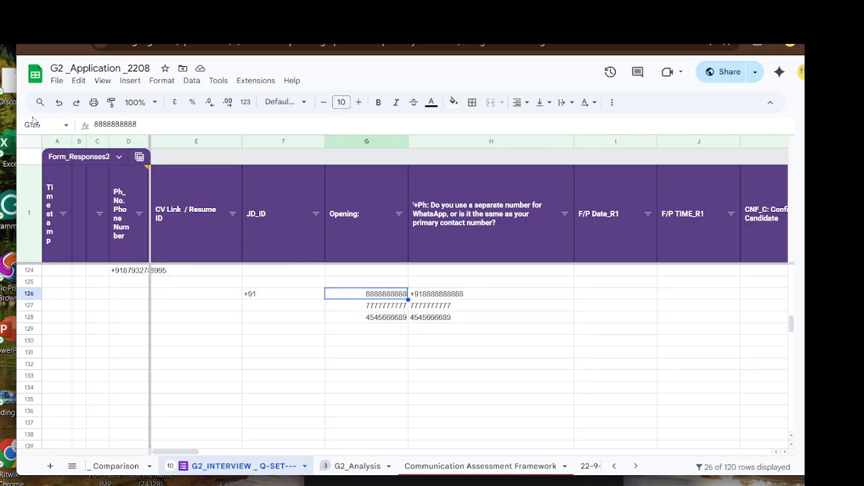
pyautogui.click(347, 332)
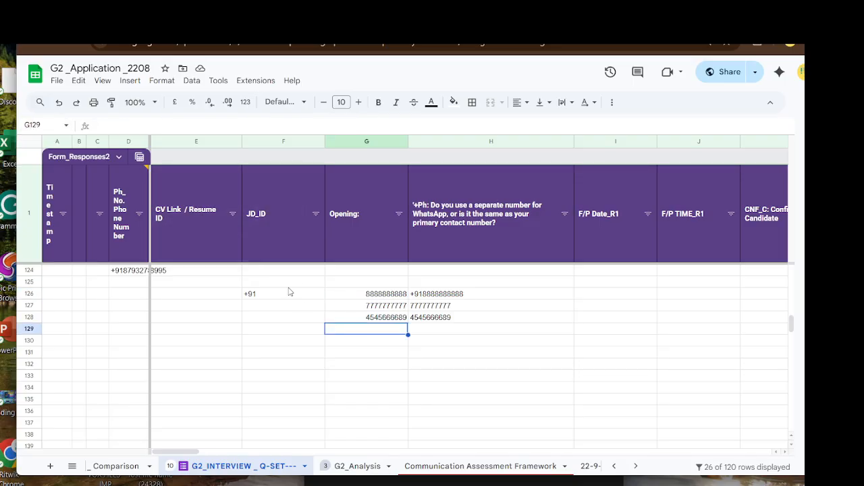
pyautogui.moveTo(285, 295); pyautogui.dragTo(690, 380)
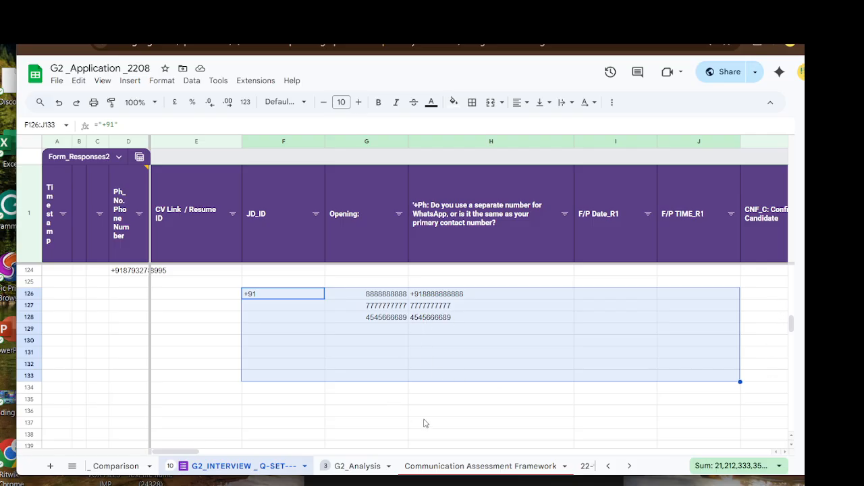
pyautogui.click(451, 402)
pyautogui.click(397, 326)
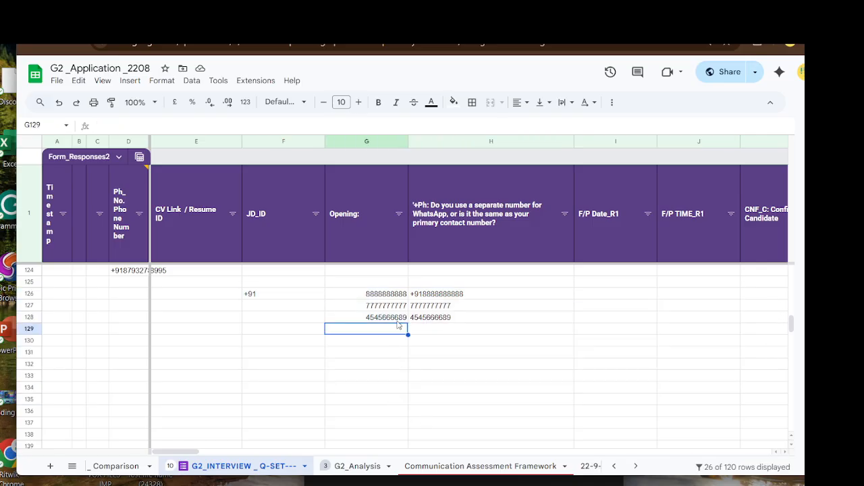
pyautogui.click(453, 298)
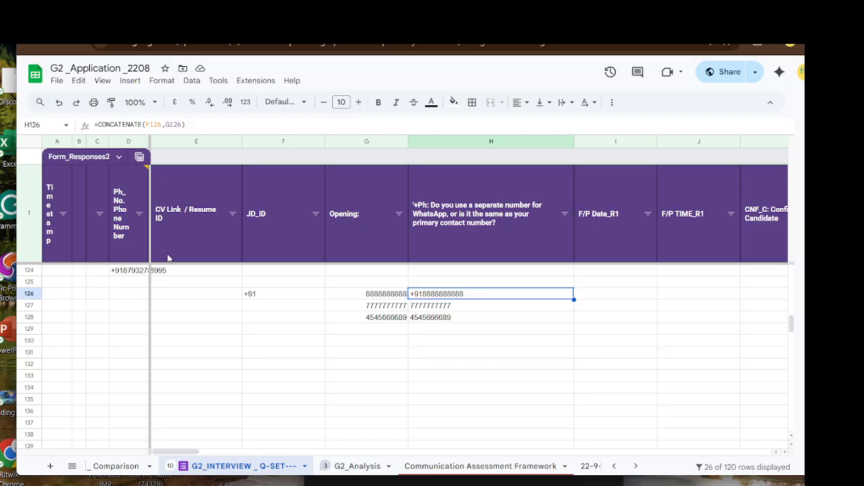
pyautogui.click(495, 332)
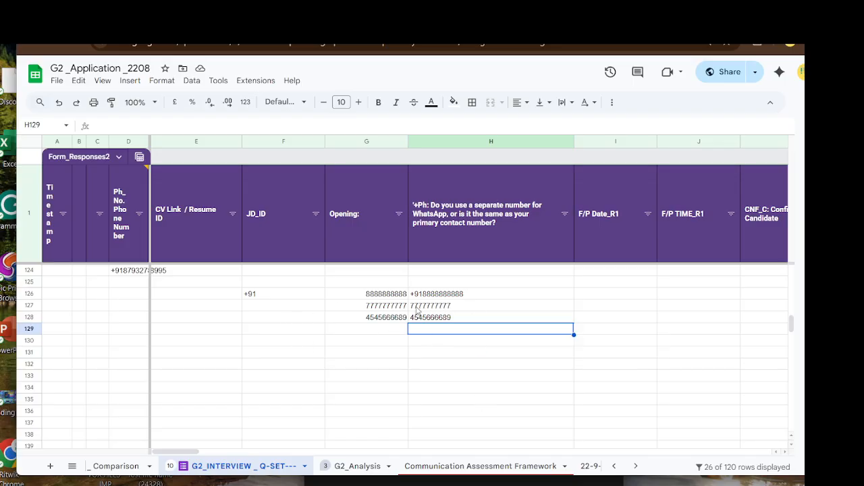
pyautogui.click(469, 297)
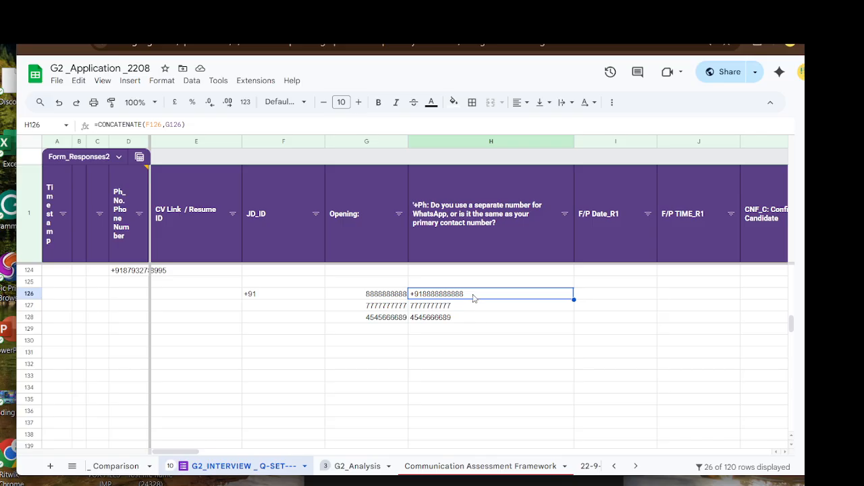
pyautogui.click(479, 344)
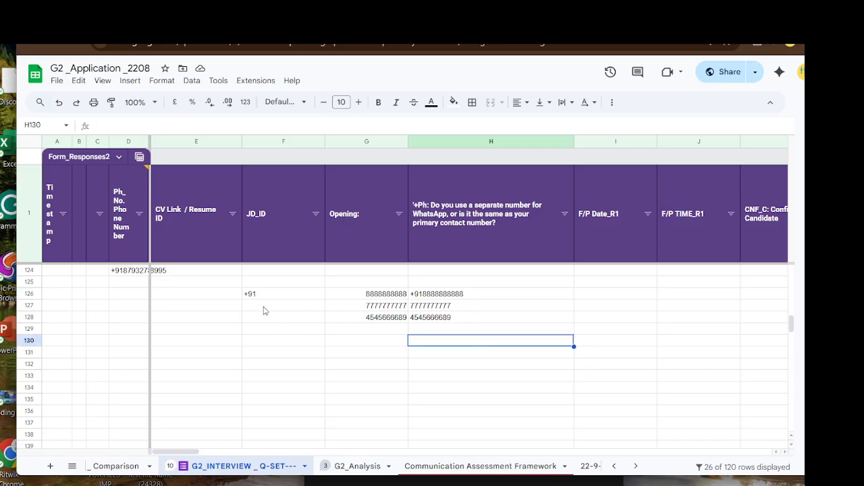
pyautogui.click(283, 295)
# - Try filling +91 down column F, undoing it and clearing the extra copies through F129
pyautogui.moveTo(325, 299); pyautogui.dragTo(320, 322)
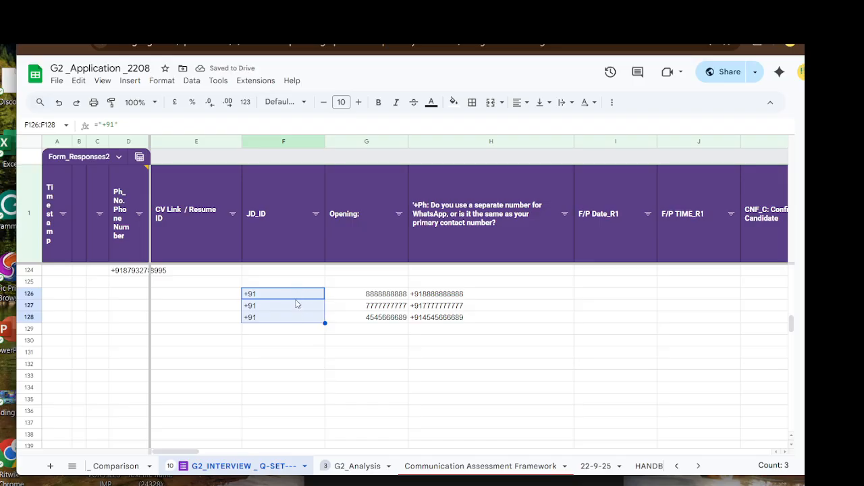
pyautogui.click(289, 341)
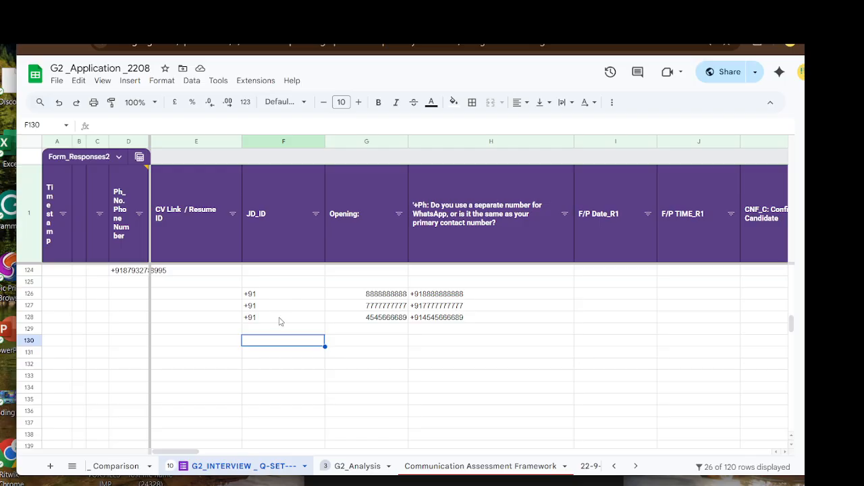
pyautogui.hotkey('ctrl', 'z')
pyautogui.click(291, 353)
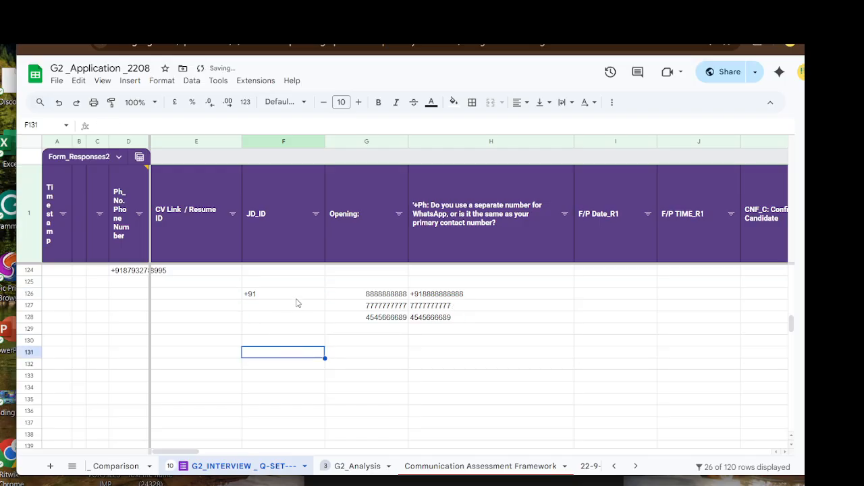
pyautogui.moveTo(297, 295); pyautogui.dragTo(297, 332)
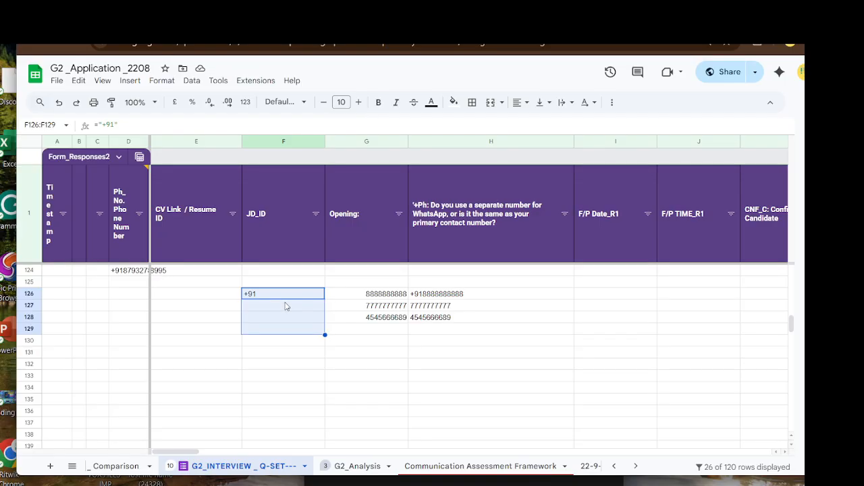
pyautogui.hotkey('ctrl', 'd')
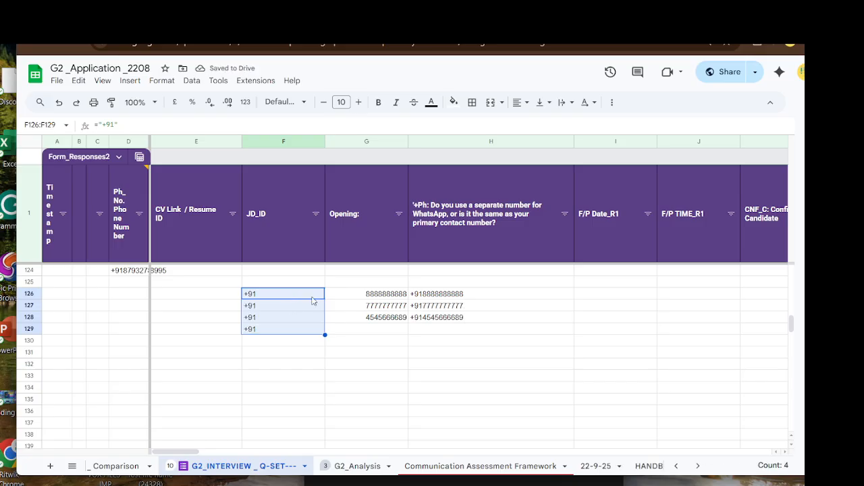
pyautogui.click(343, 356)
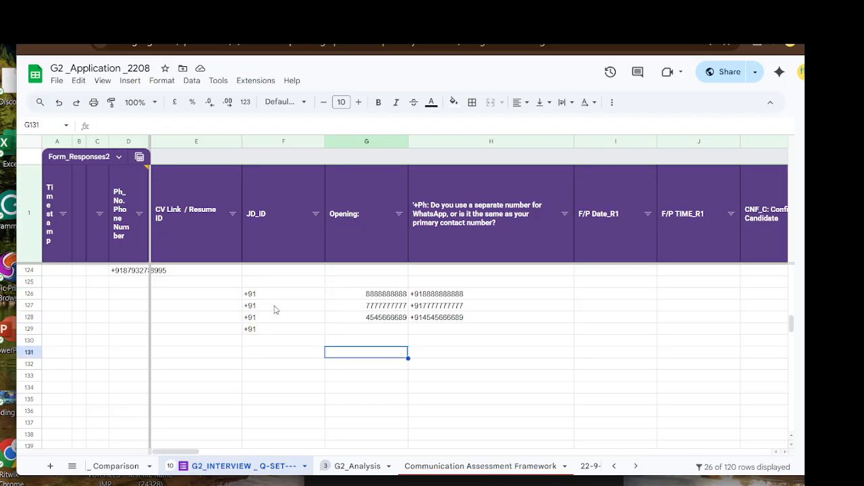
pyautogui.moveTo(275, 307); pyautogui.dragTo(274, 328)
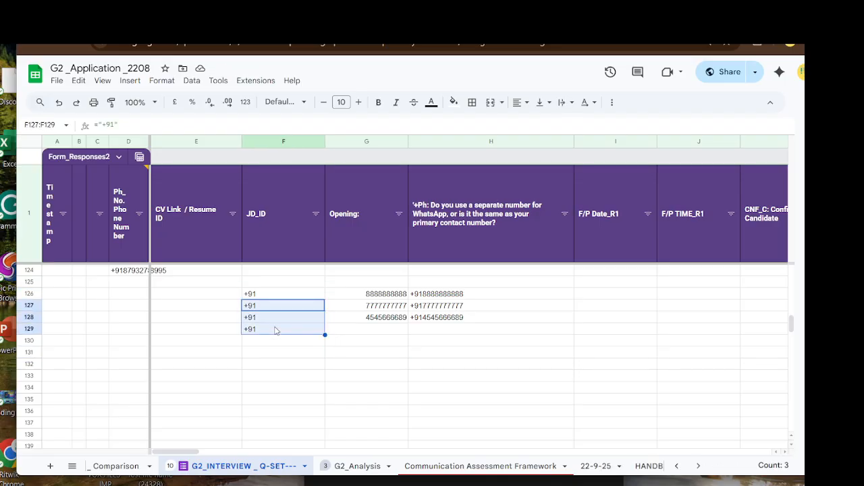
pyautogui.press('Delete')
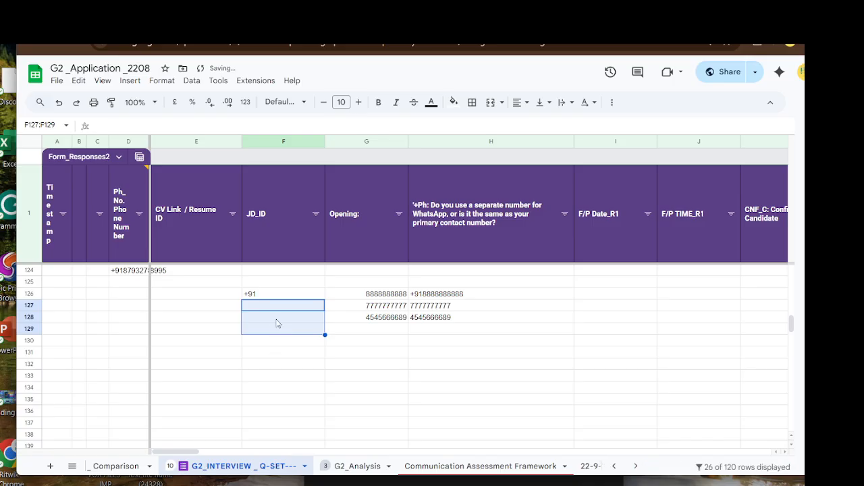
pyautogui.moveTo(279, 295); pyautogui.dragTo(279, 323)
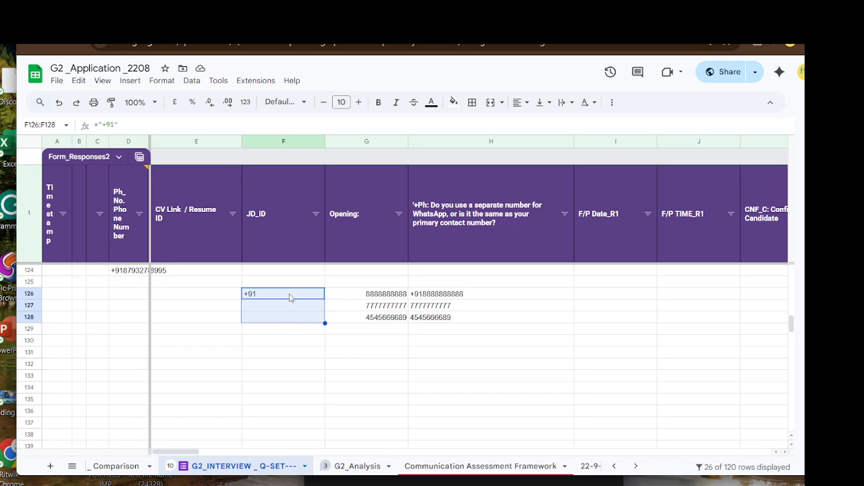
pyautogui.hotkey('ctrl', 'd')
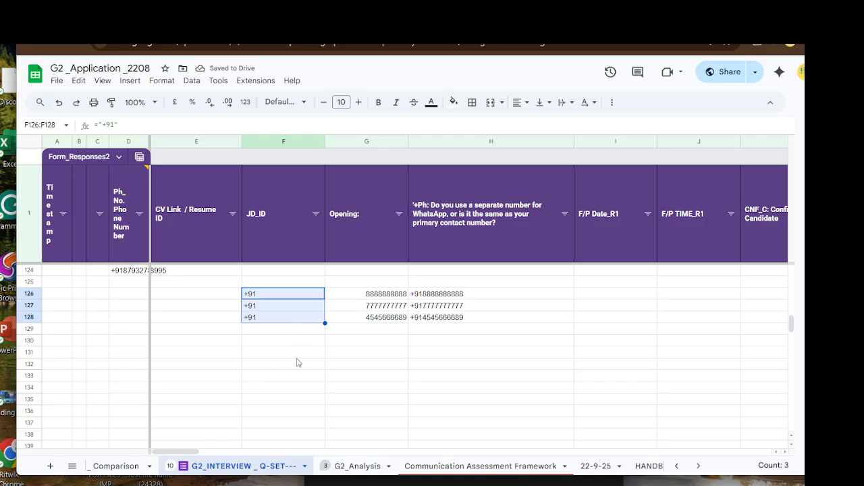
pyautogui.click(282, 347)
pyautogui.click(458, 307)
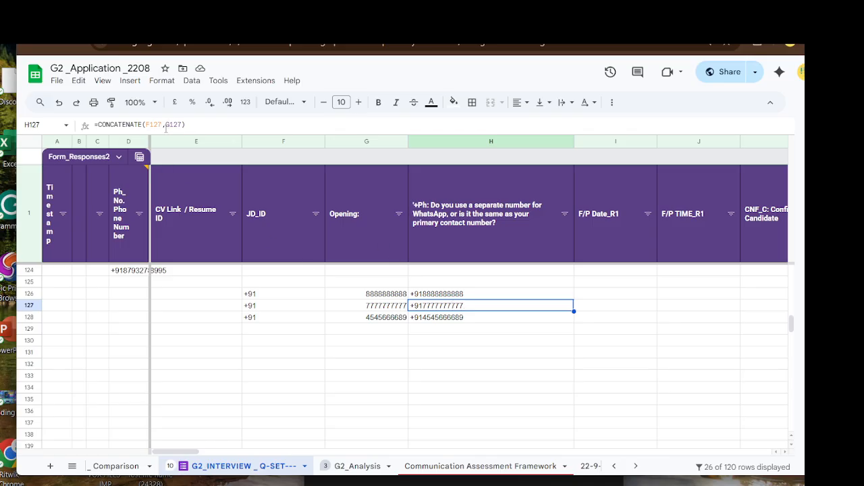
pyautogui.click(310, 337)
pyautogui.click(273, 308)
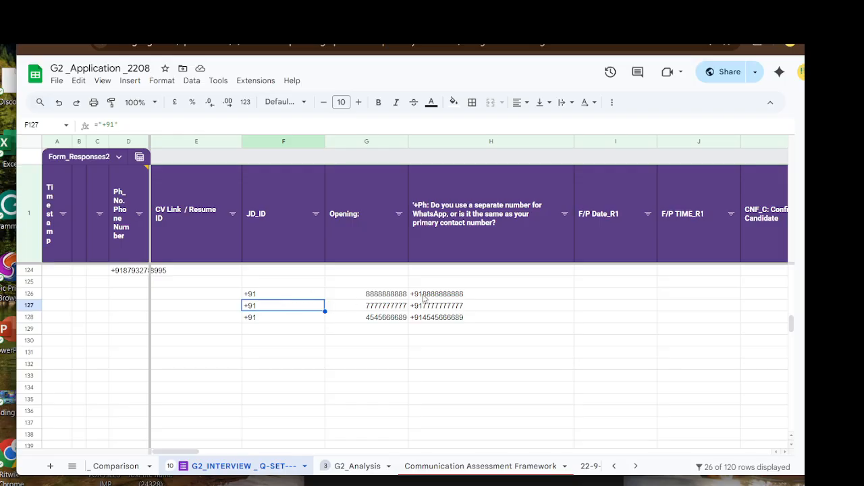
# - Compare the +91 cells in column F with the test numbers in G126–G128
pyautogui.click(296, 295)
pyautogui.click(364, 297)
pyautogui.click(282, 295)
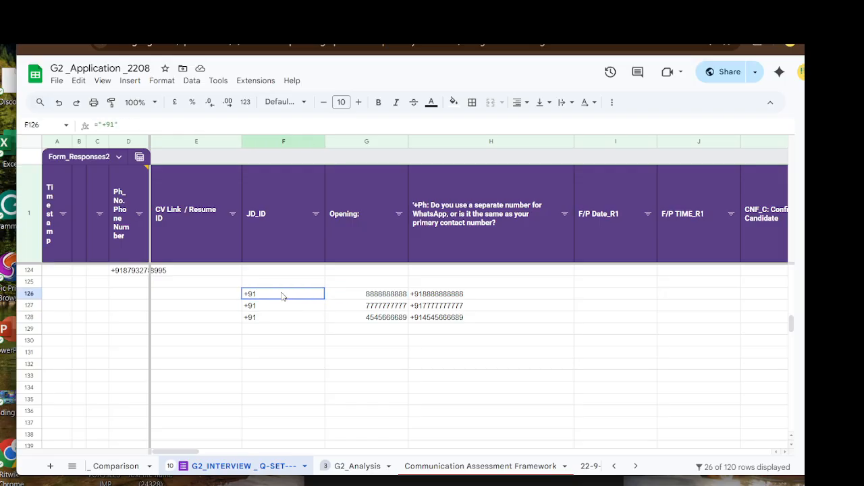
pyautogui.click(375, 308)
pyautogui.click(279, 298)
pyautogui.click(378, 319)
pyautogui.click(286, 307)
pyautogui.keyDown('shift'); pyautogui.click(283, 323); pyautogui.keyUp('shift')
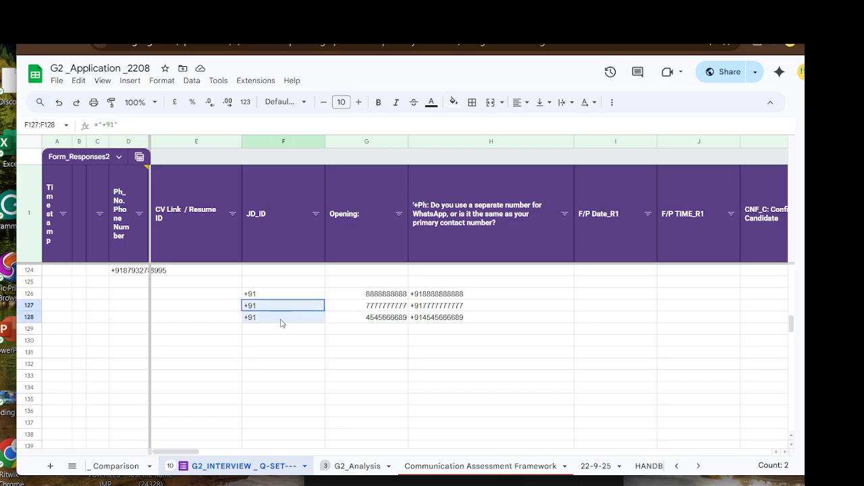
pyautogui.moveTo(282, 322); pyautogui.dragTo(304, 316)
# - Clear the copied +91 from F127:F128, keeping only F126's prefix, and check H126
pyautogui.click(284, 299)
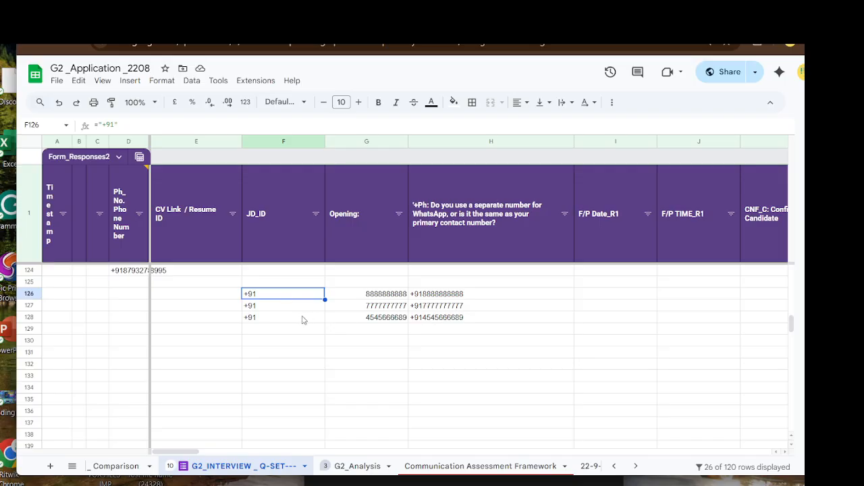
pyautogui.click(269, 308)
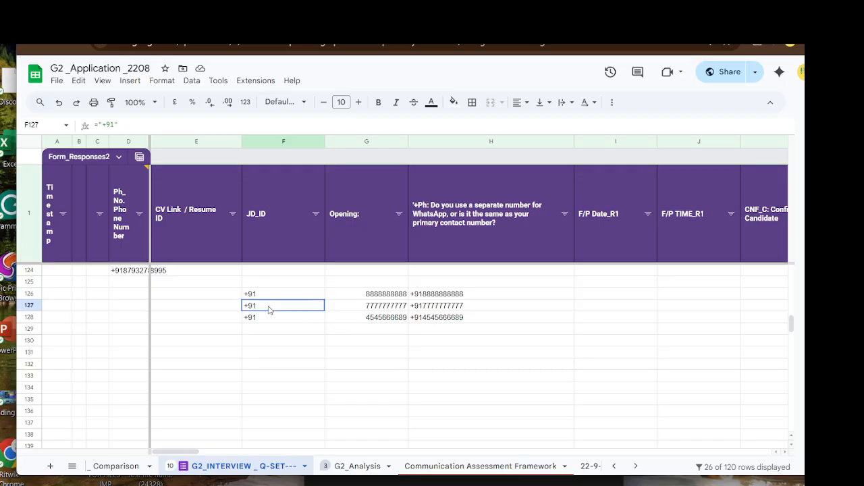
pyautogui.keyDown('shift'); pyautogui.click(268, 322); pyautogui.keyUp('shift')
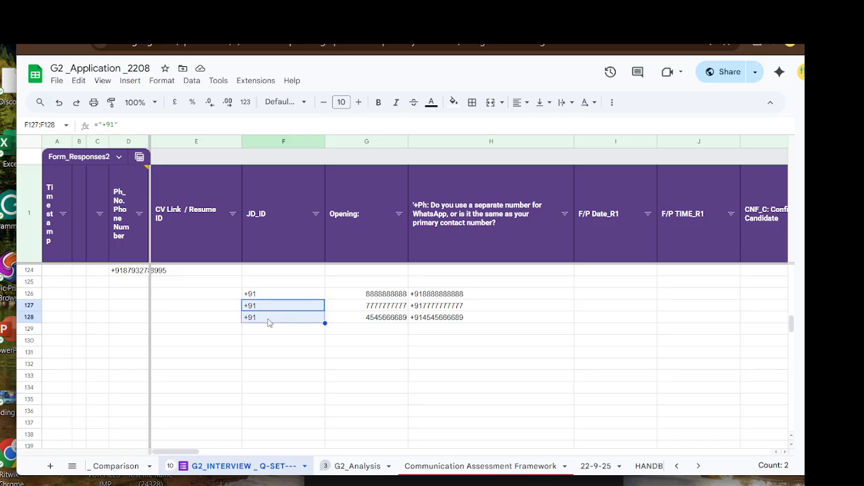
pyautogui.press('Delete')
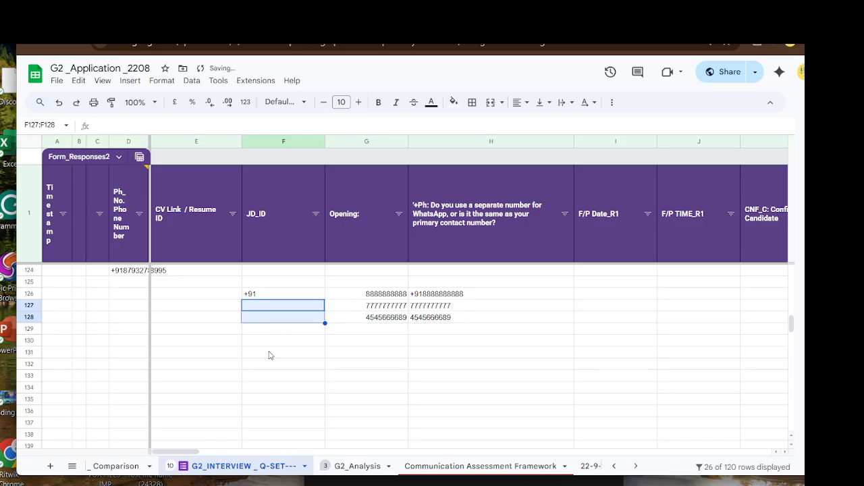
pyautogui.click(444, 296)
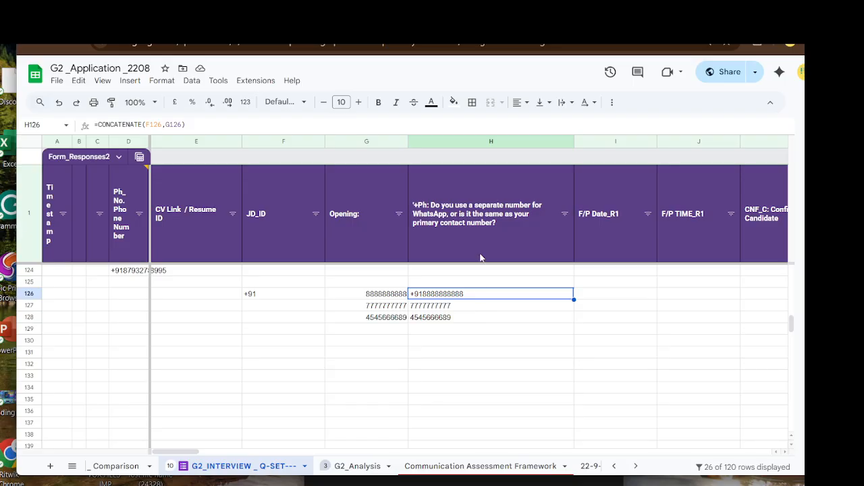
pyautogui.click(487, 307)
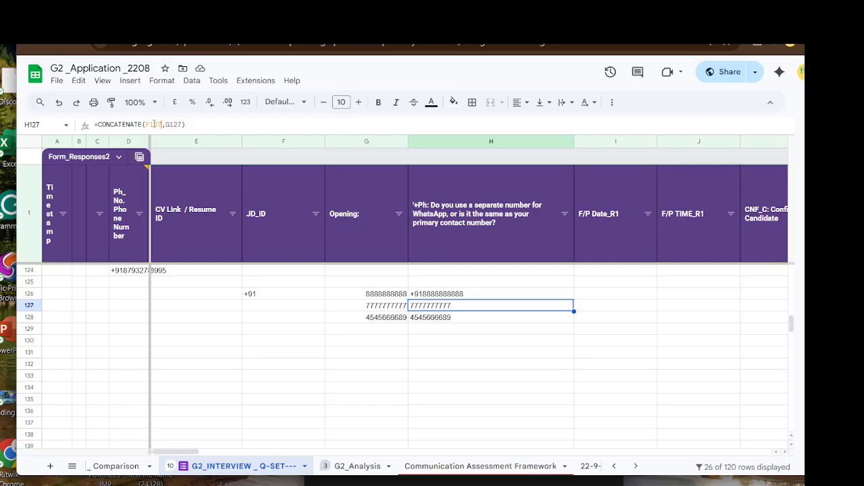
pyautogui.moveTo(160, 124); pyautogui.dragTo(150, 124)
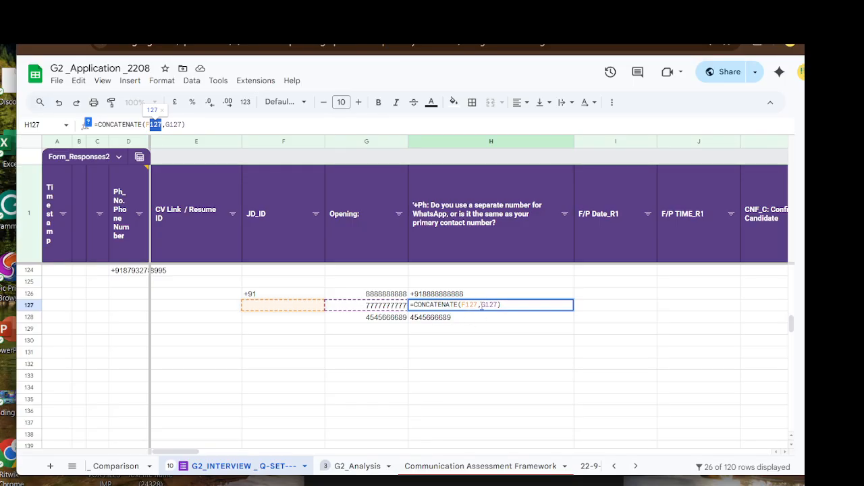
pyautogui.click(457, 374)
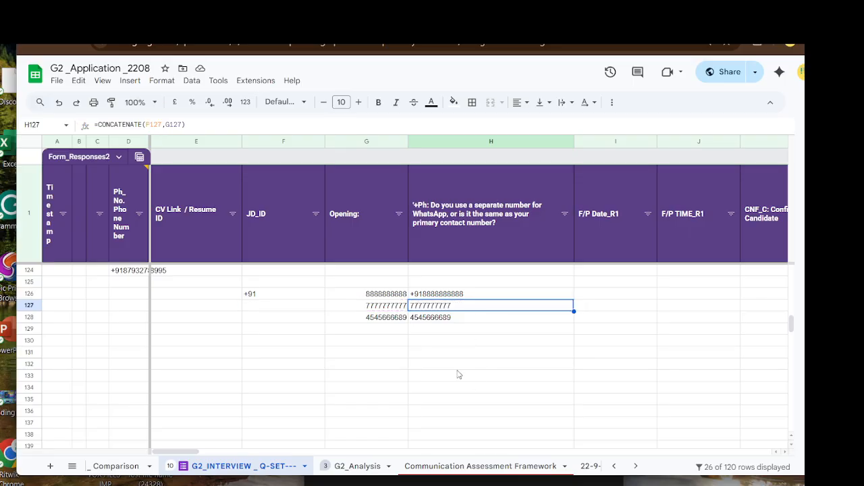
pyautogui.click(449, 304)
pyautogui.click(454, 296)
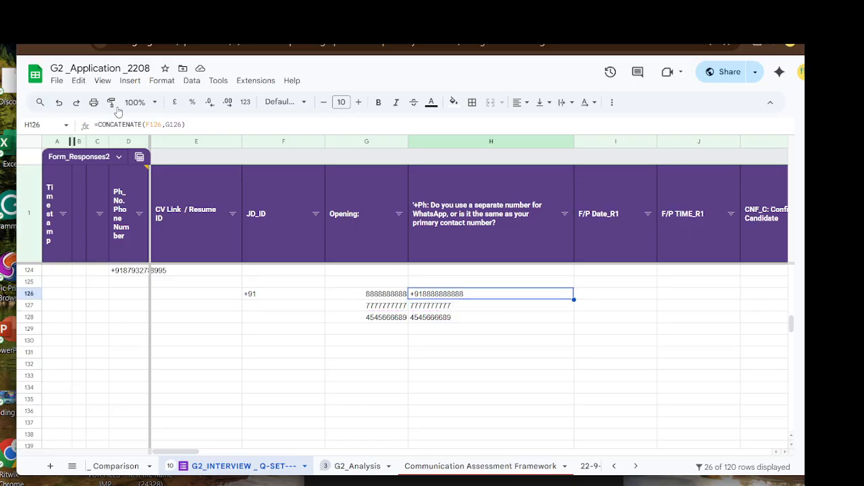
# - Make H126's +91 reference absolute so the formula reads =CONCATENATE($F$126,G126)
pyautogui.click(162, 124)
pyautogui.doubleClick(153, 124)
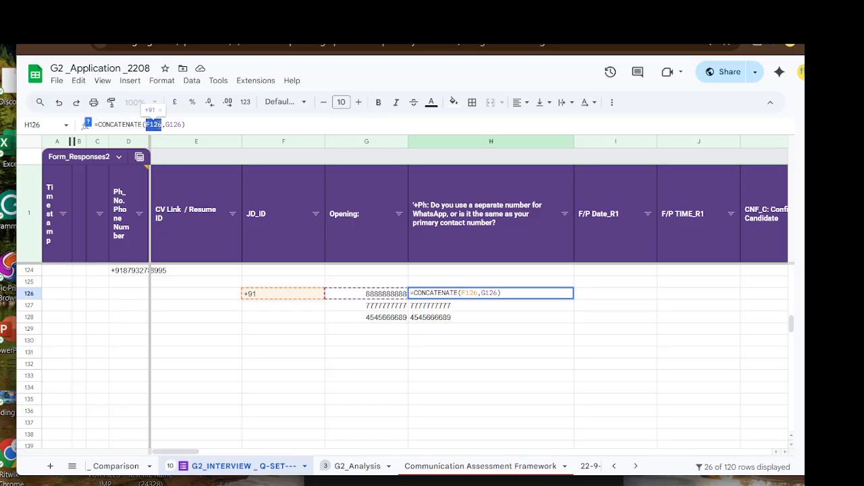
pyautogui.press('F4')
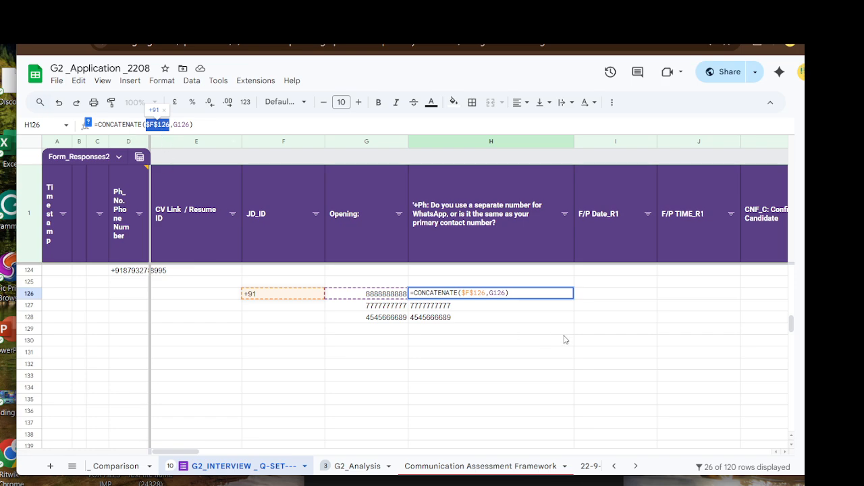
pyautogui.press('Return')
pyautogui.click(522, 295)
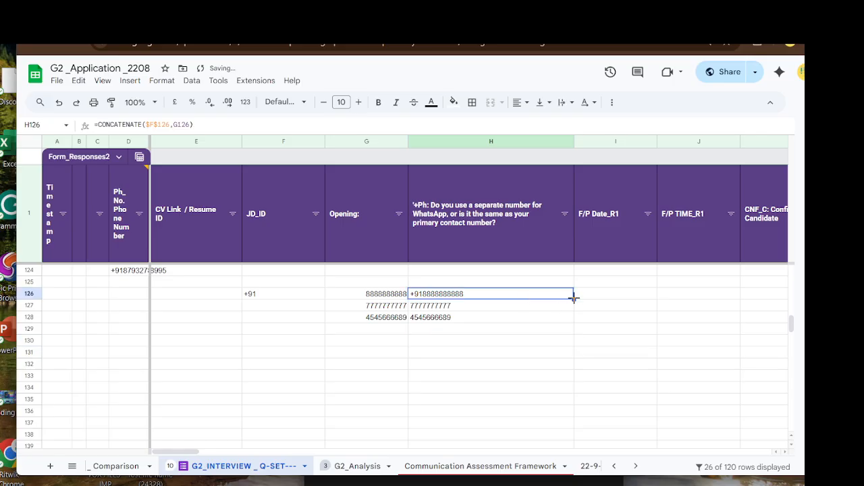
pyautogui.moveTo(573, 299); pyautogui.dragTo(573, 322)
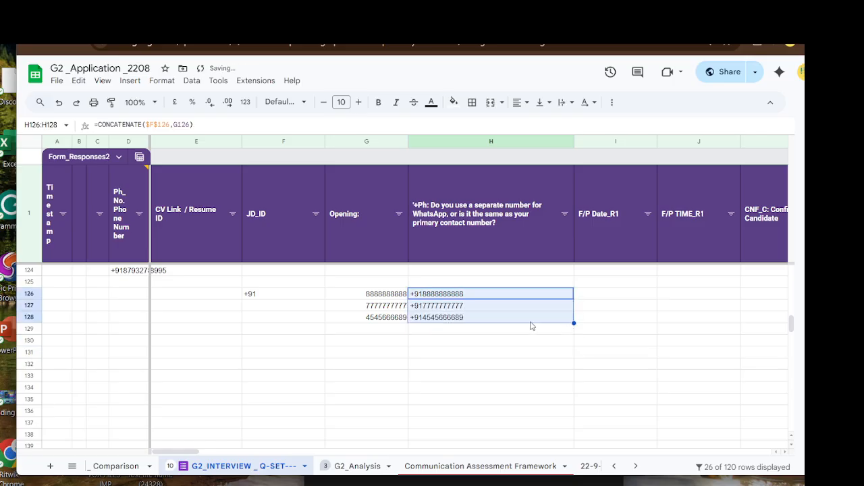
pyautogui.click(473, 295)
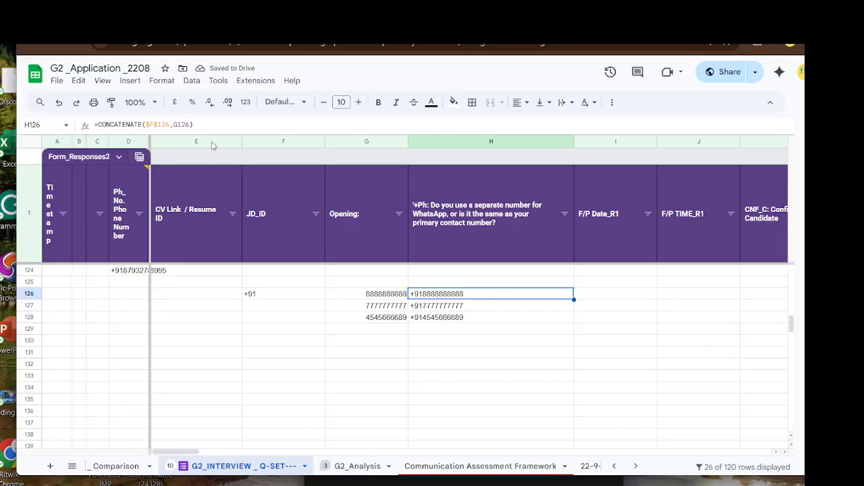
# - Inspect H127's copied formula to confirm it still references $F$126
pyautogui.click(488, 307)
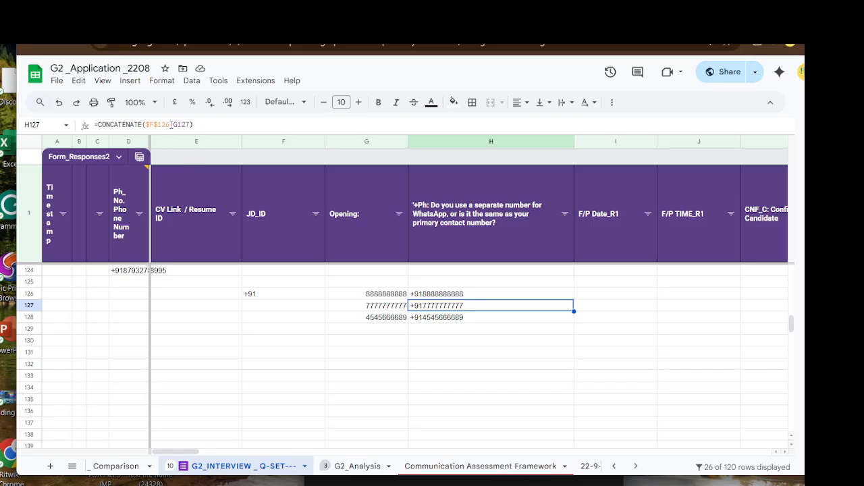
pyautogui.moveTo(170, 124); pyautogui.dragTo(145, 125)
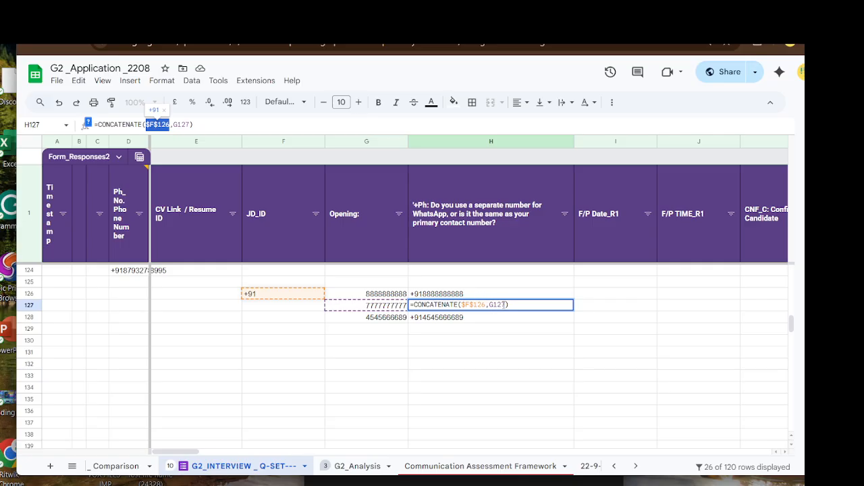
pyautogui.click(488, 342)
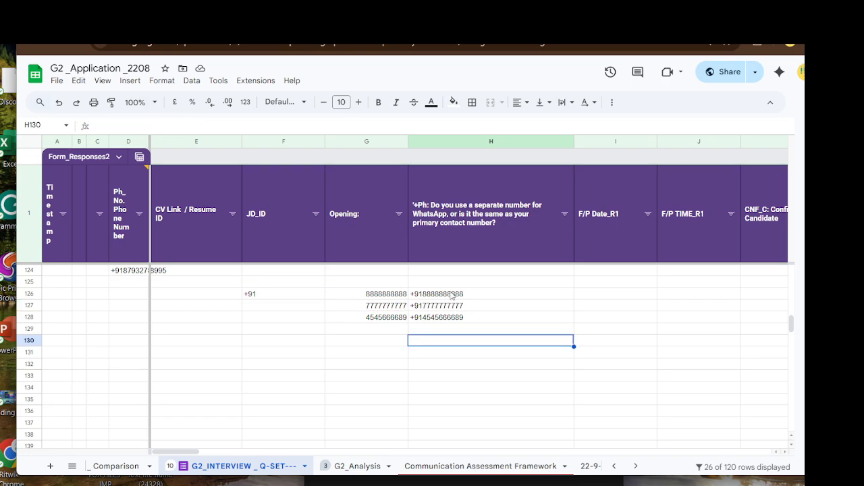
# - Change H126's reference to F$126 so only the row 126 is locked
pyautogui.click(456, 295)
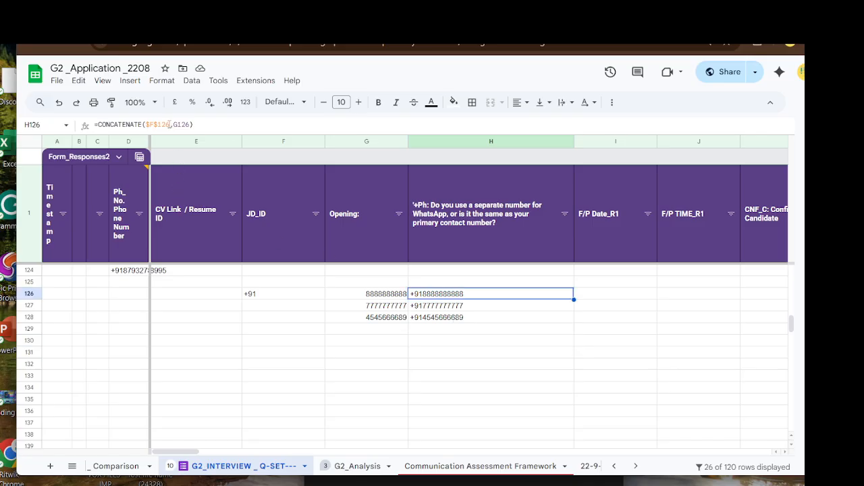
pyautogui.doubleClick(155, 125)
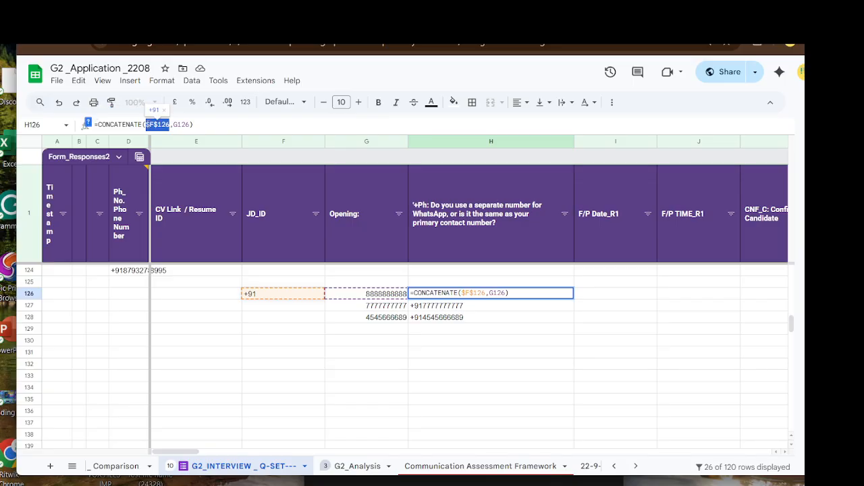
pyautogui.press('F4')
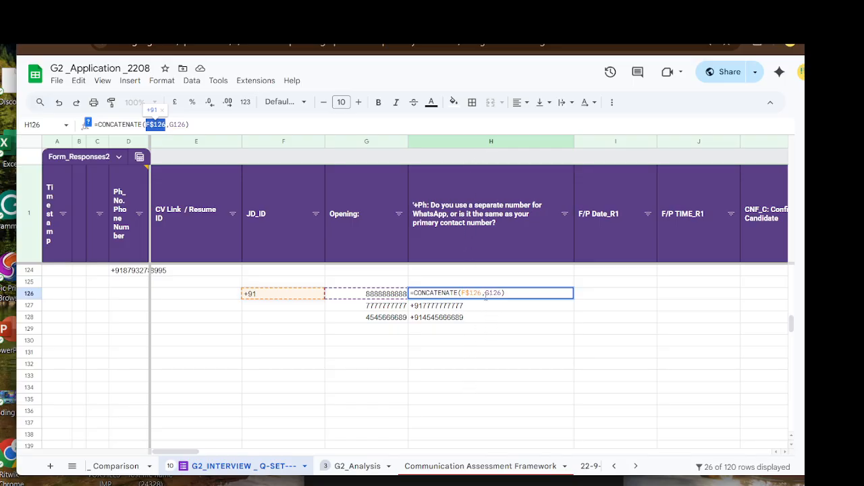
pyautogui.moveTo(482, 294); pyautogui.dragTo(469, 293)
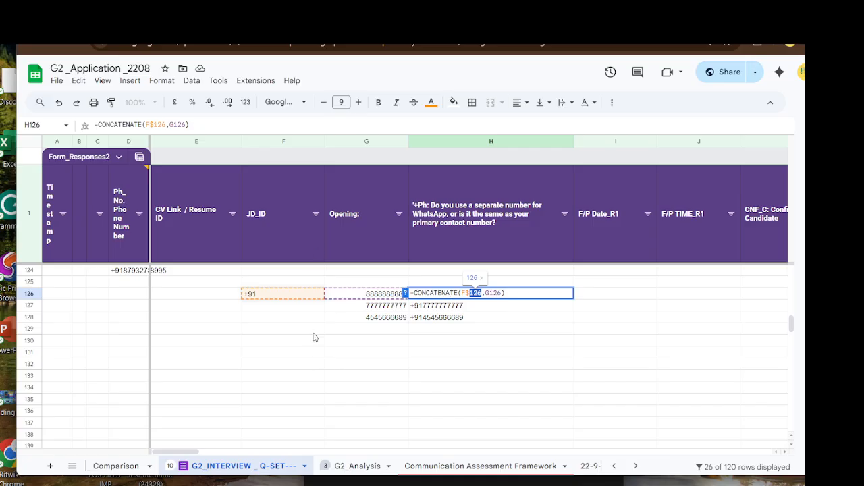
pyautogui.click(492, 340)
# - Refill H126's row-locked formula down to H128, keeping the +91 prefixes
pyautogui.click(554, 296)
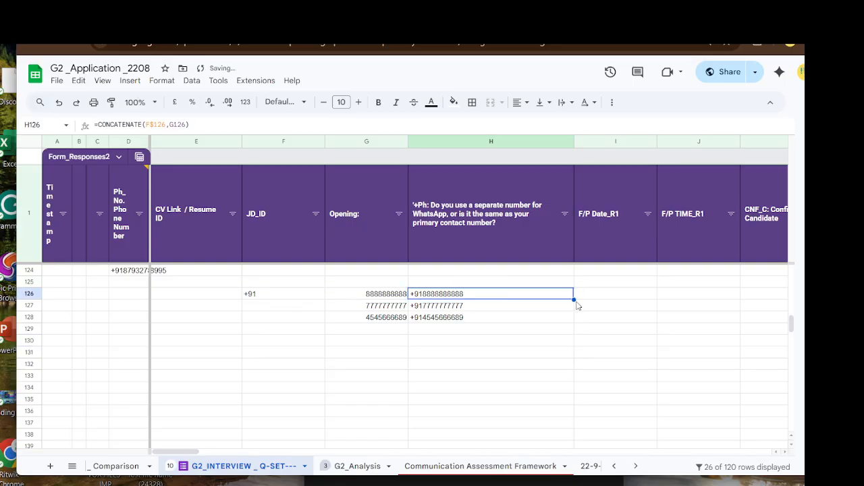
pyautogui.moveTo(573, 299); pyautogui.dragTo(573, 322)
pyautogui.click(521, 376)
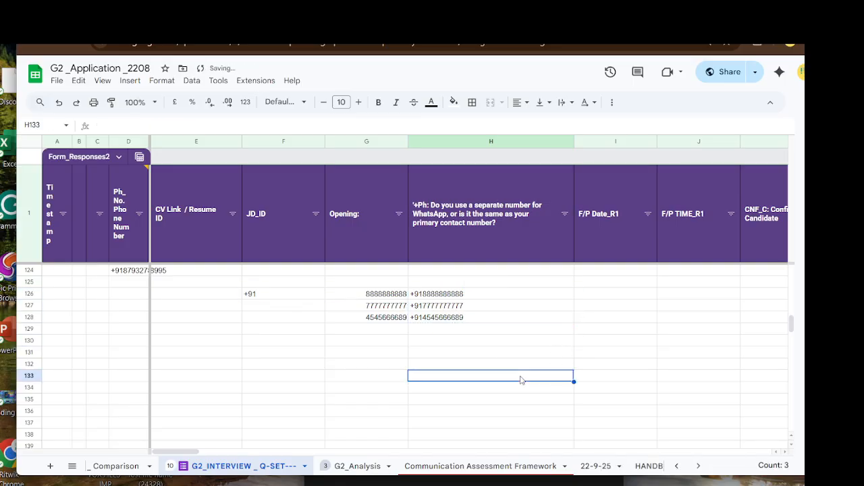
pyautogui.click(493, 295)
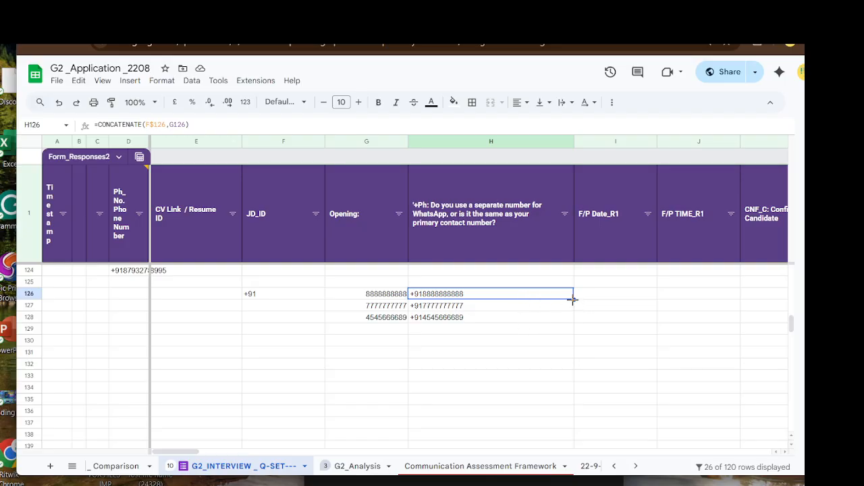
pyautogui.moveTo(572, 299); pyautogui.dragTo(536, 303)
pyautogui.scroll(5, 495, 304)
pyautogui.keyDown('shift'); pyautogui.click(494, 338); pyautogui.keyUp('shift')
pyautogui.hotkey('ctrl', 'Return')
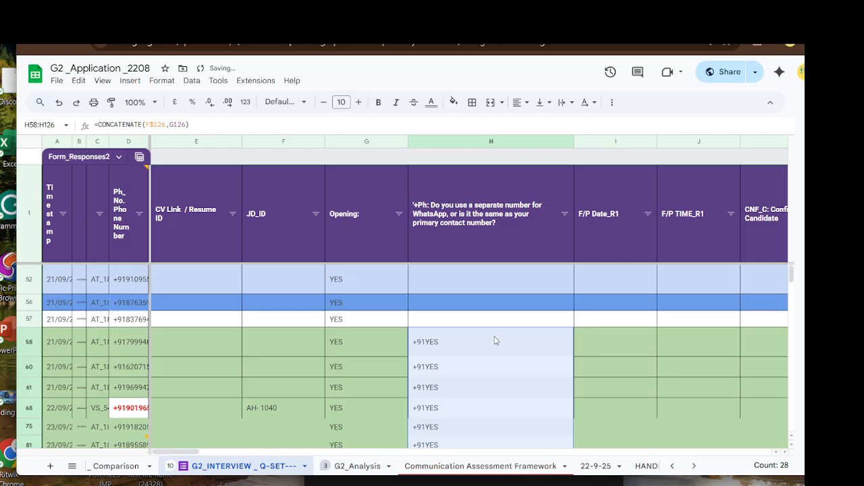
pyautogui.hotkey('ctrl', 'z')
pyautogui.scroll(-8, 494, 340)
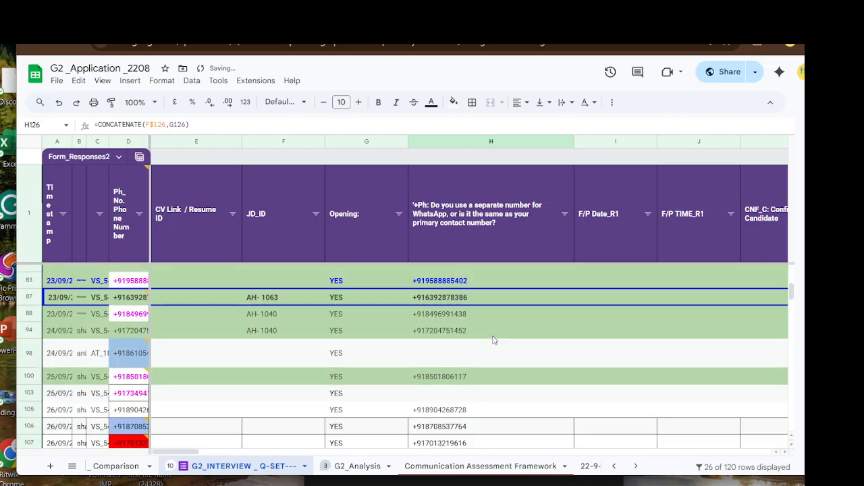
pyautogui.scroll(2, 492, 339)
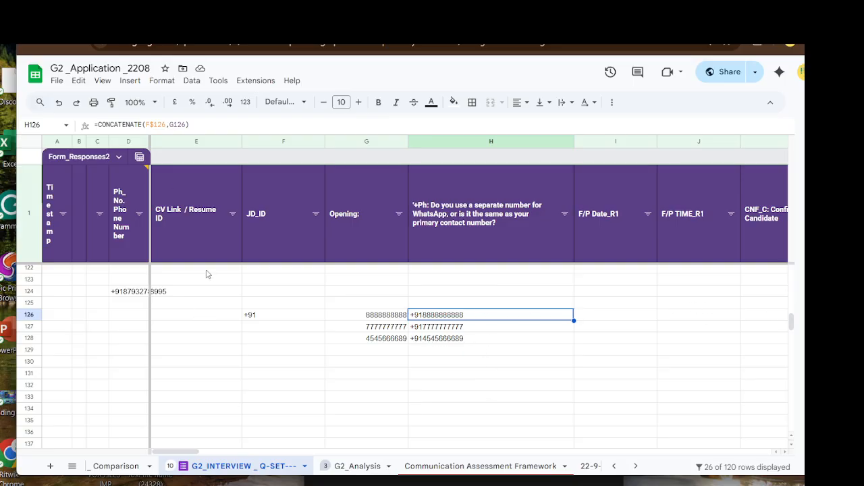
# - Cycle H126's reference to column-locked $F126, then fully relative F126
pyautogui.doubleClick(166, 124)
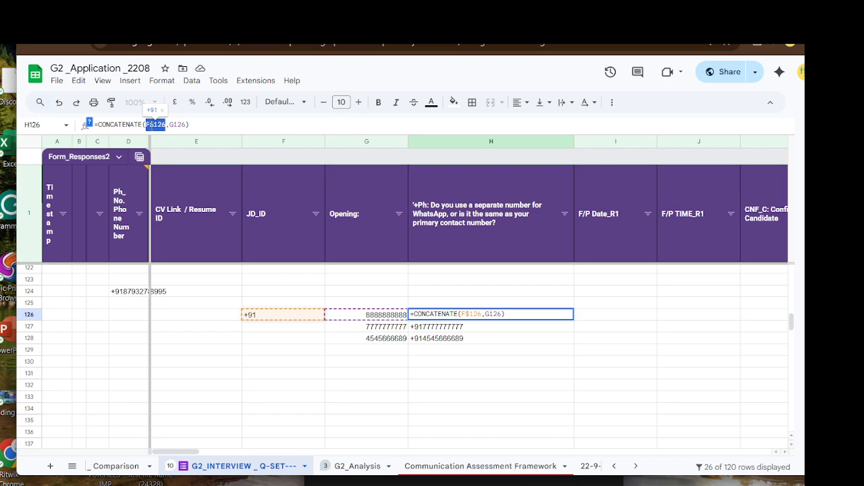
pyautogui.press('F4')
pyautogui.click(155, 124)
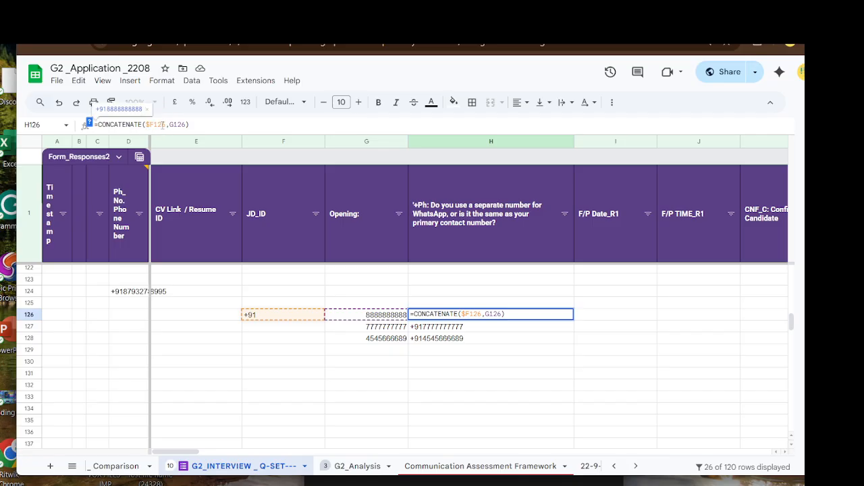
pyautogui.moveTo(167, 125); pyautogui.dragTo(145, 124)
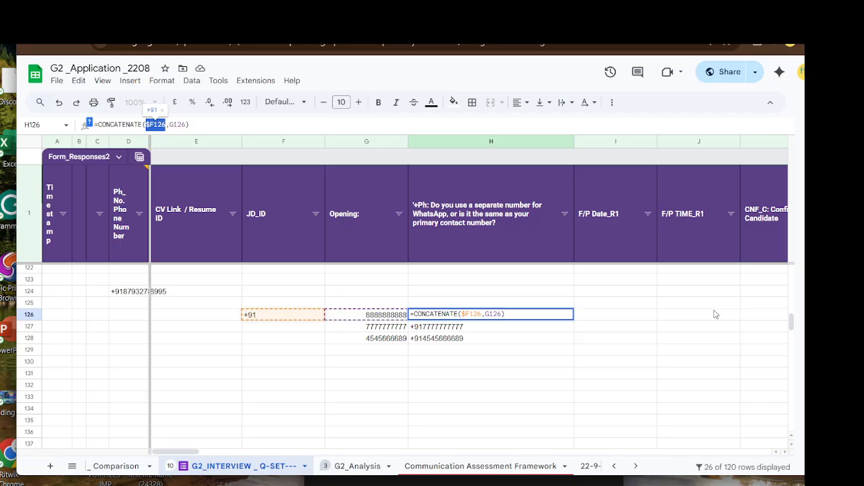
pyautogui.press('F4')
pyautogui.click(486, 342)
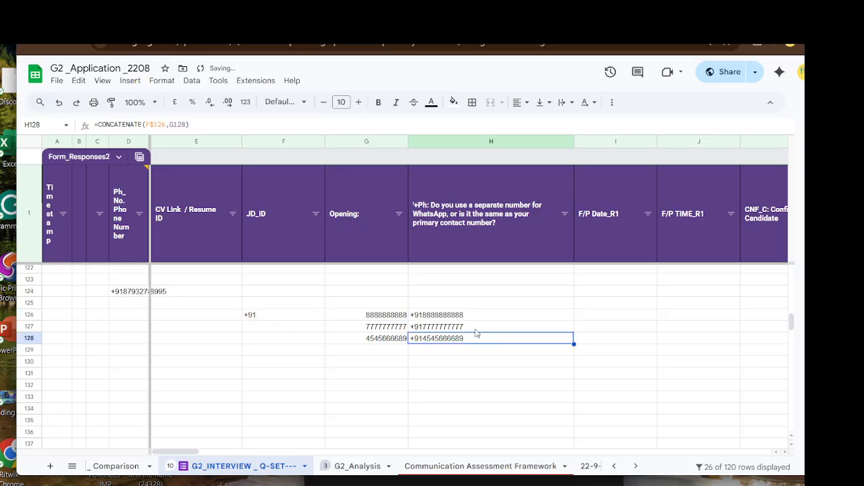
pyautogui.click(466, 315)
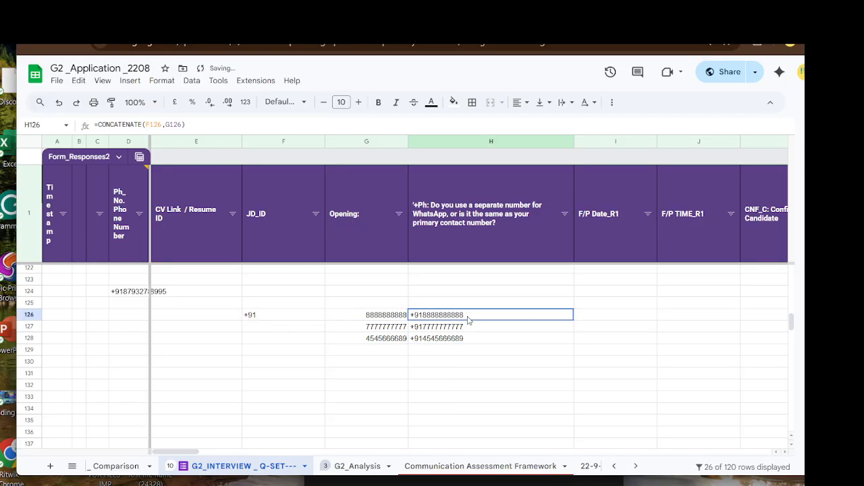
# - Restore =CONCATENATE($F$126,G126) in H126 and begin filling it down column H
pyautogui.click(145, 124)
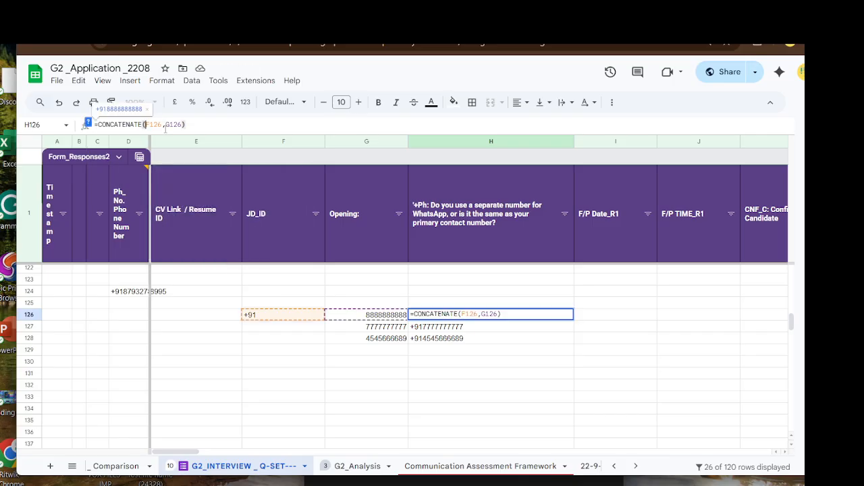
pyautogui.write('$F')
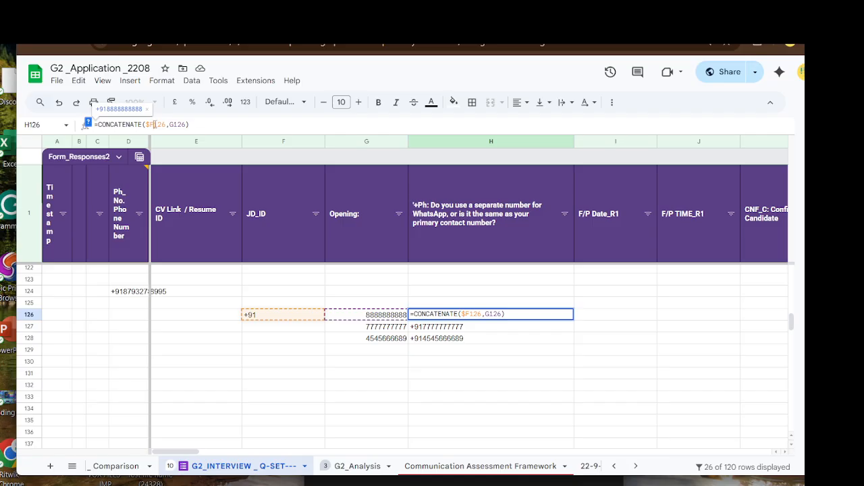
pyautogui.write('$')
pyautogui.press('Return')
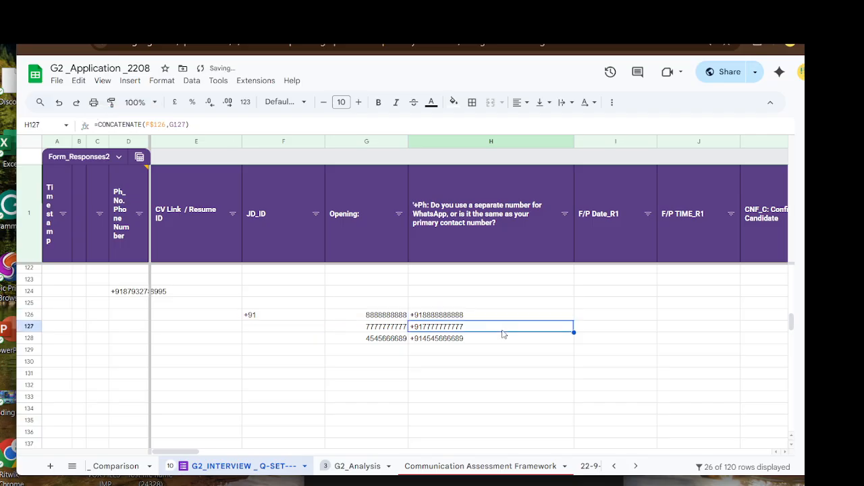
pyautogui.click(513, 316)
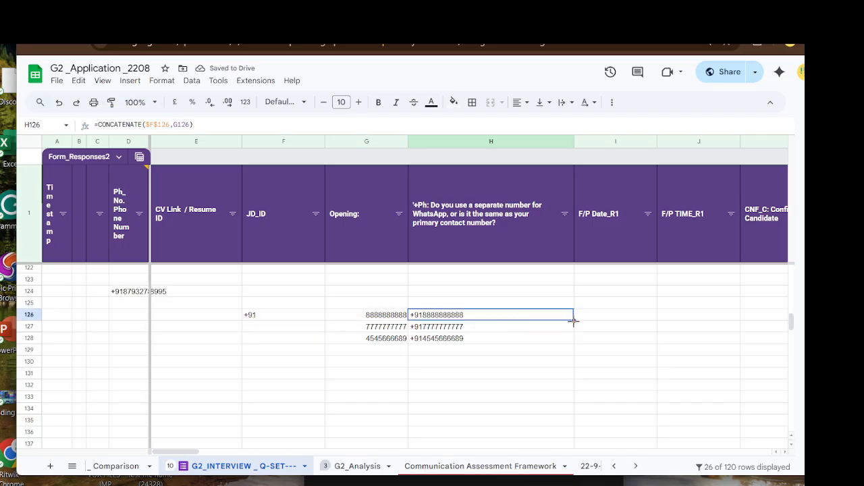
pyautogui.moveTo(573, 320); pyautogui.dragTo(570, 381)
# - Fill the prefix formula to H131 and extend the test numbers down to G134
pyautogui.click(386, 356)
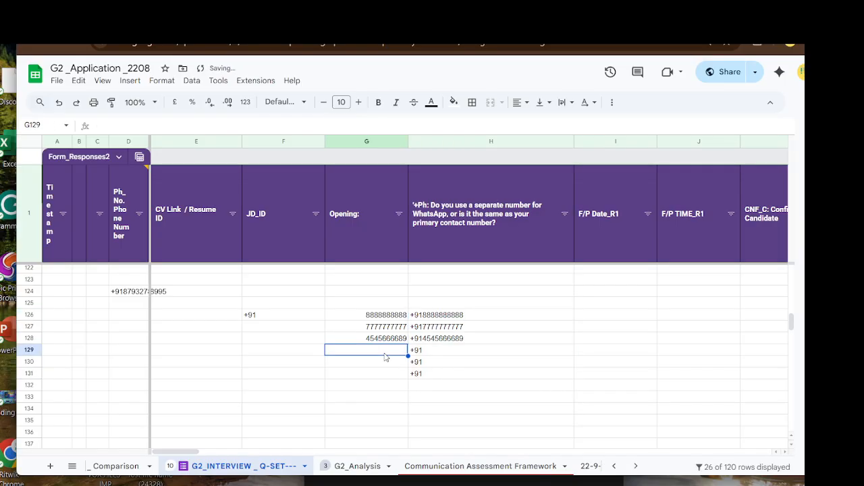
pyautogui.moveTo(398, 316); pyautogui.dragTo(399, 341)
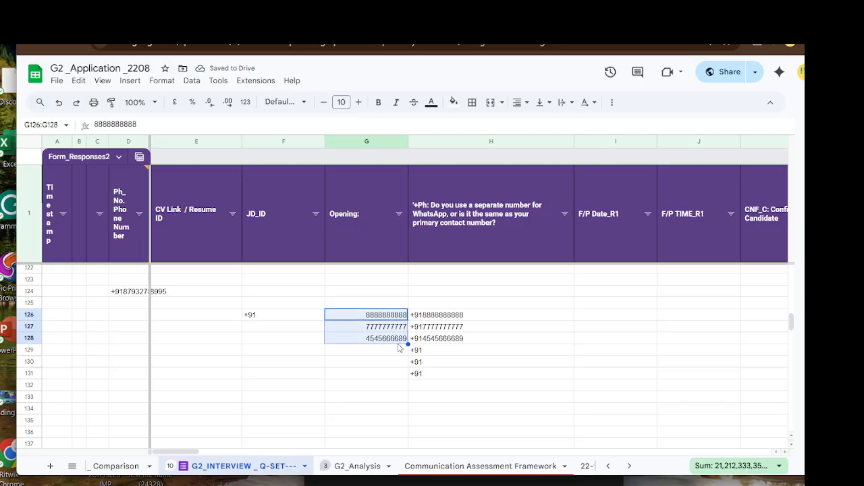
pyautogui.click(396, 363)
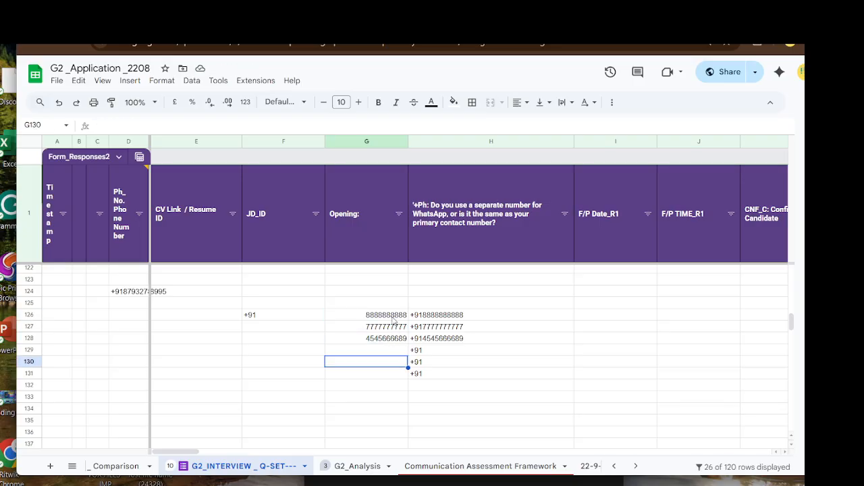
pyautogui.moveTo(394, 318); pyautogui.dragTo(408, 409)
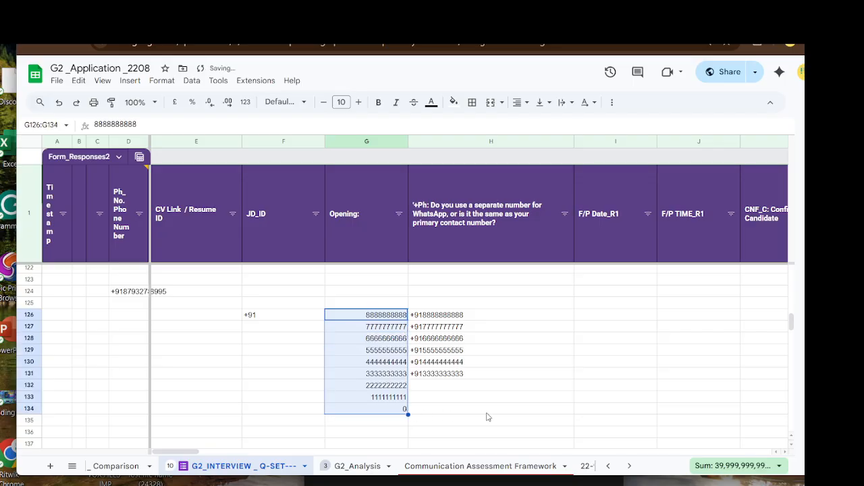
# - Fill the +91 prefix formula from H131 down to H134
pyautogui.click(443, 408)
pyautogui.click(443, 375)
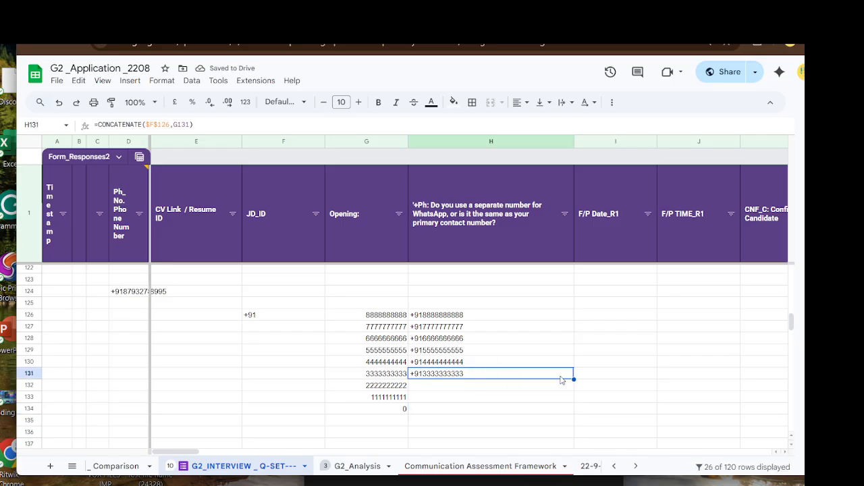
pyautogui.moveTo(574, 378); pyautogui.dragTo(573, 411)
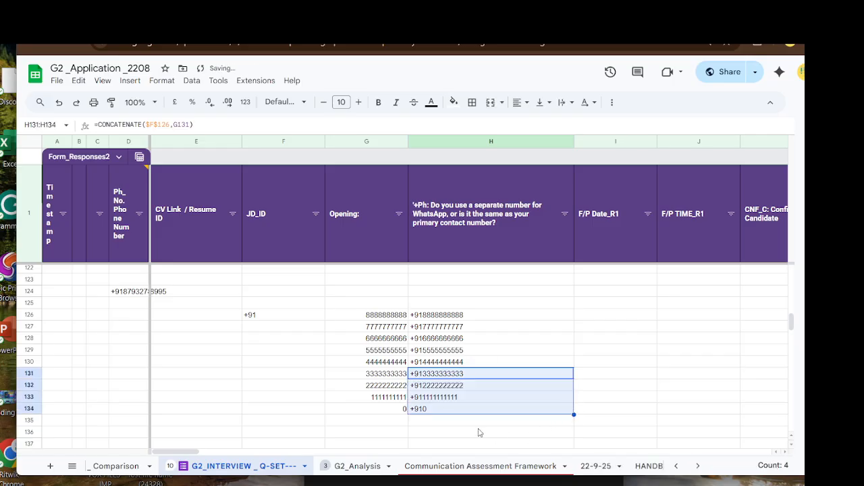
pyautogui.click(478, 432)
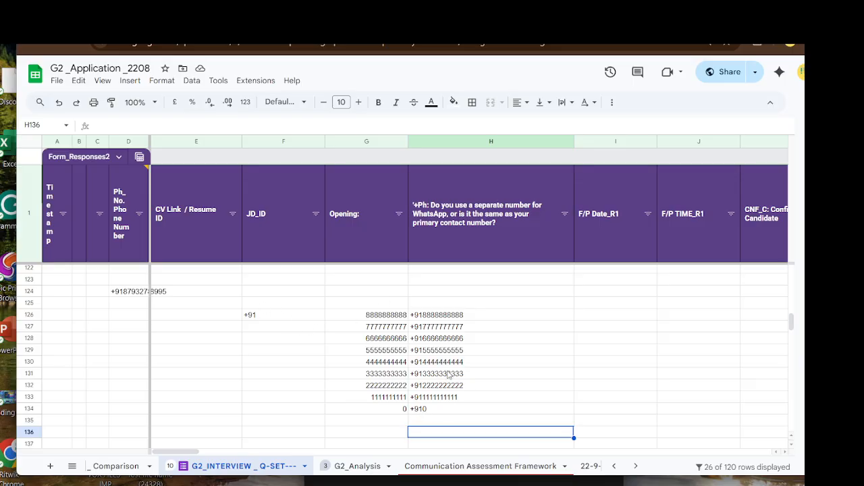
pyautogui.click(285, 316)
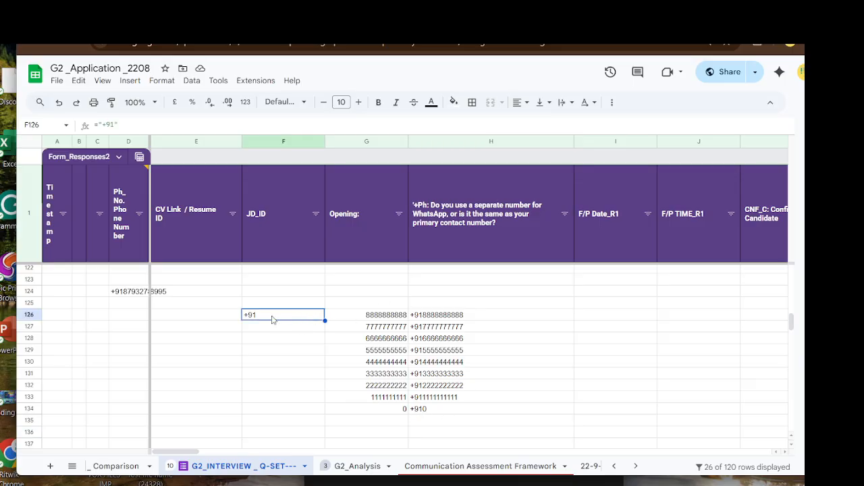
# - Clear the +91 demo block F126:H134
pyautogui.click(301, 386)
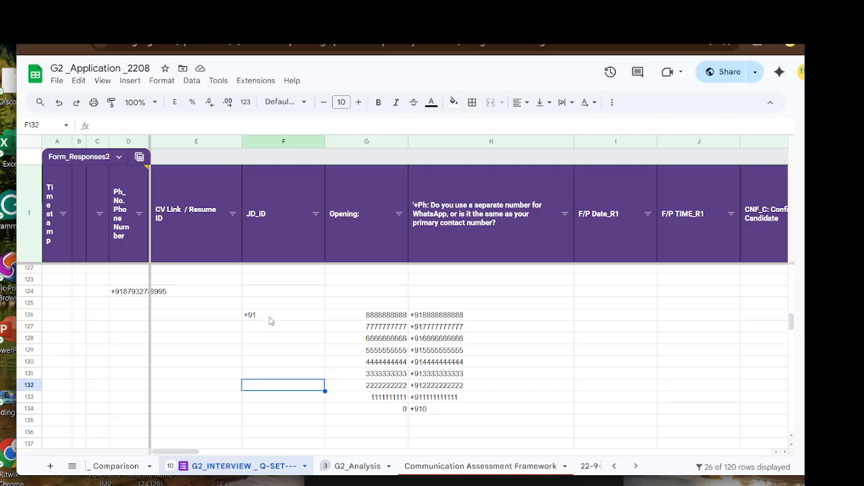
pyautogui.moveTo(258, 316); pyautogui.dragTo(445, 413)
pyautogui.press('Delete')
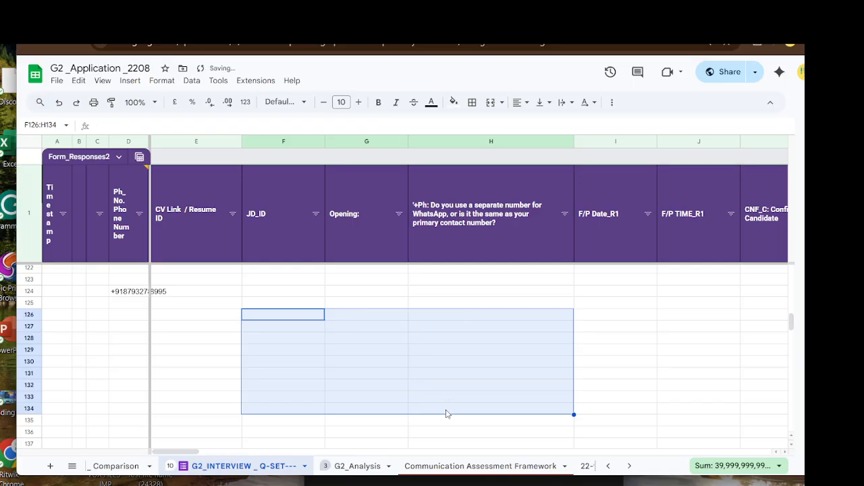
pyautogui.click(192, 344)
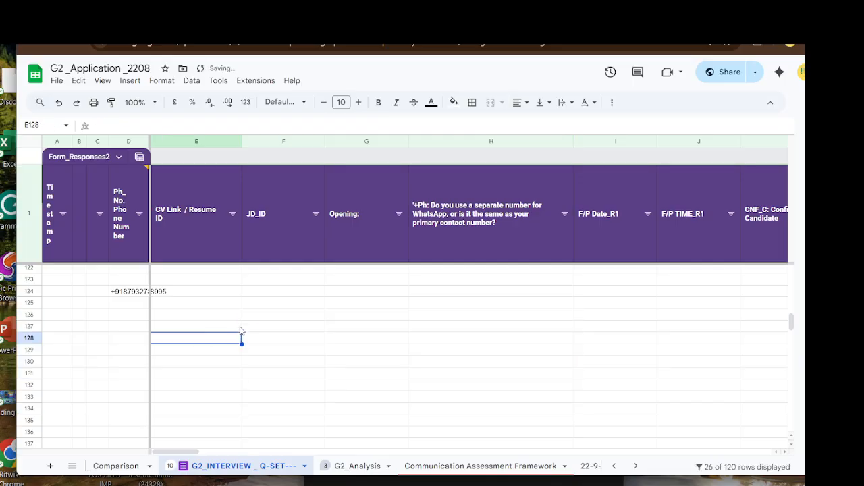
# - Delete the leftover sample phone number in D124
pyautogui.scroll(2, 236, 334)
pyautogui.click(128, 352)
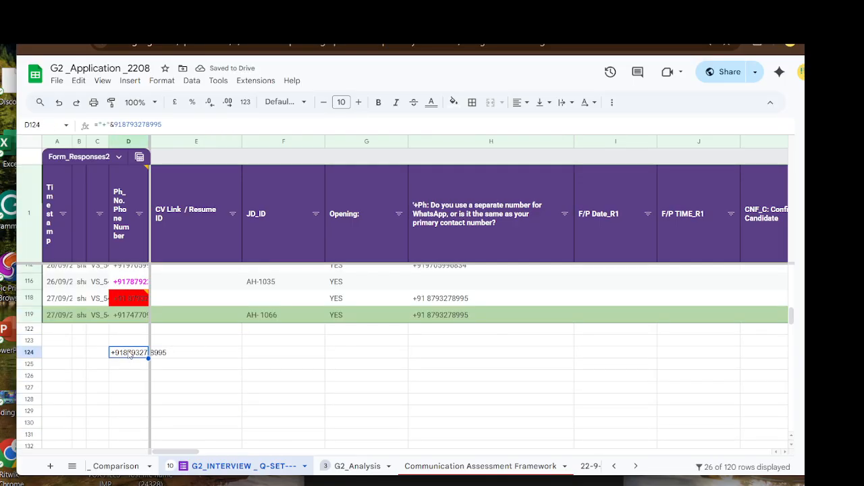
pyautogui.press('Delete')
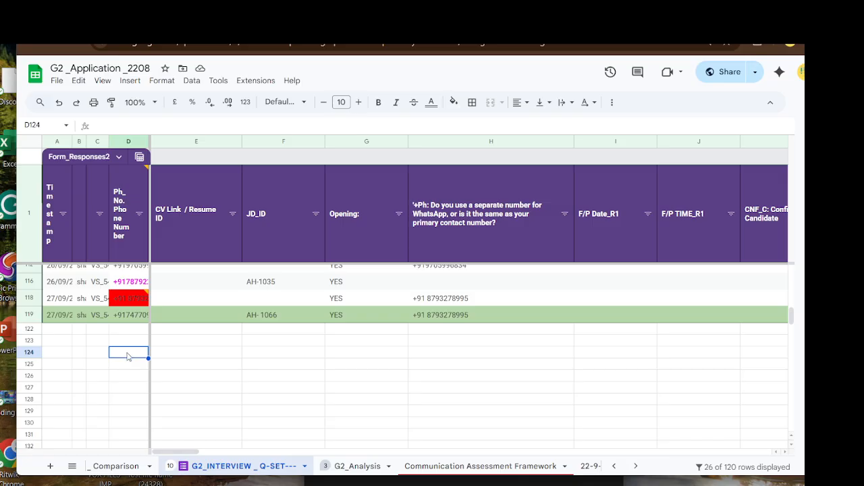
# - Switch to the G2_Analysis sheet to review candidate roles and checks
pyautogui.scroll(1, 284, 371)
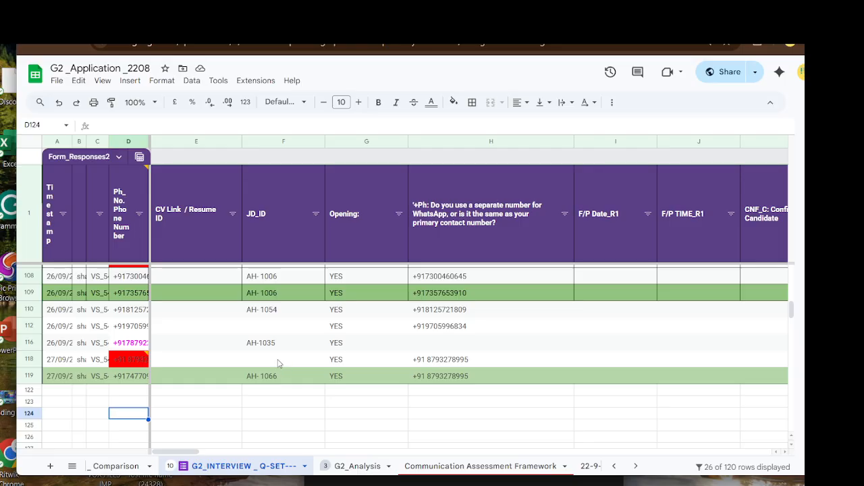
pyautogui.scroll(1, 257, 339)
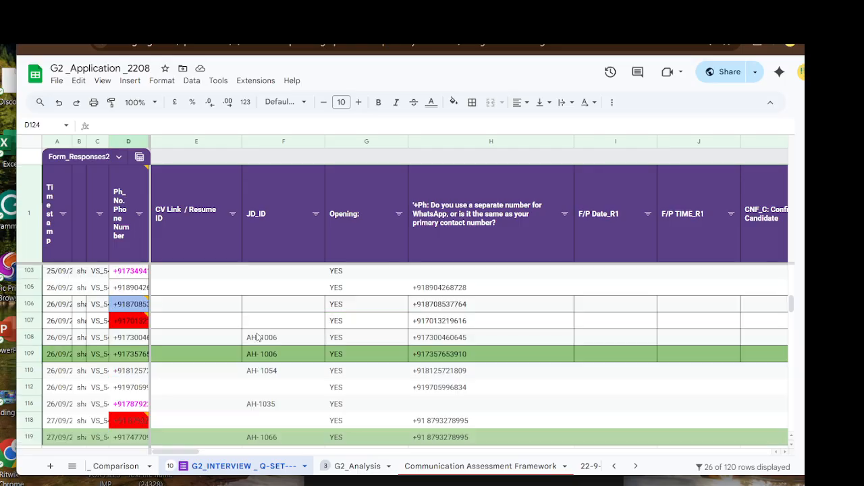
pyautogui.scroll(-2, 257, 336)
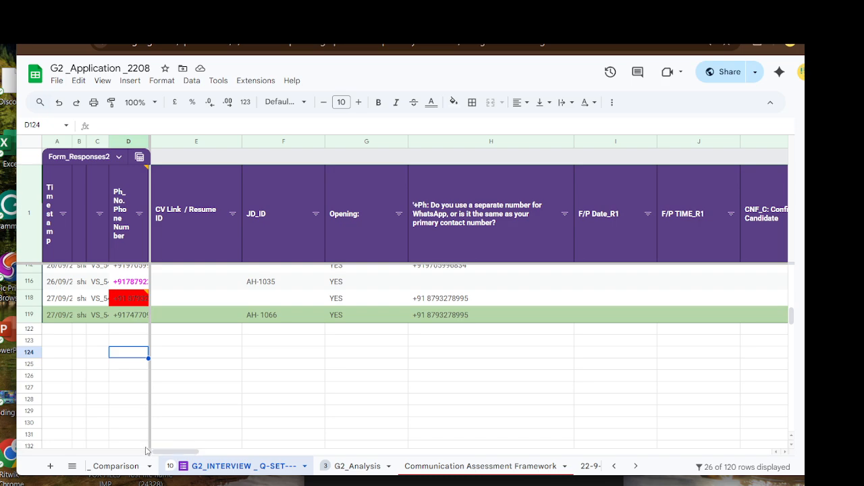
pyautogui.click(222, 364)
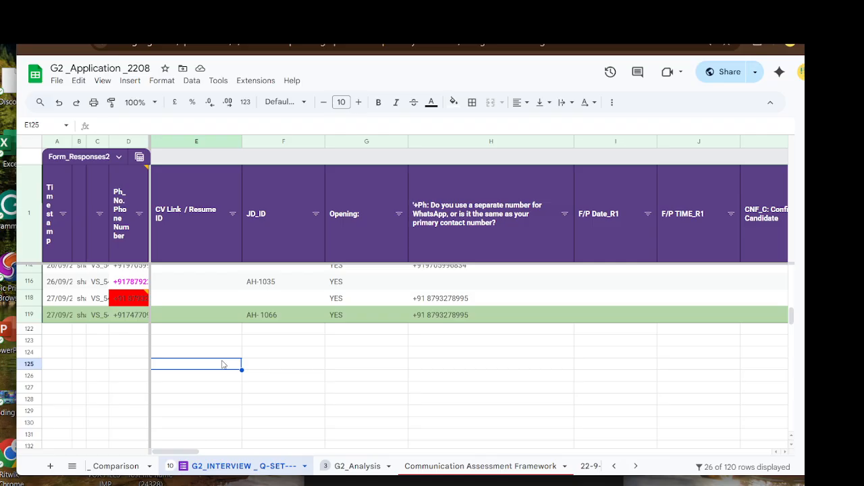
pyautogui.click(274, 357)
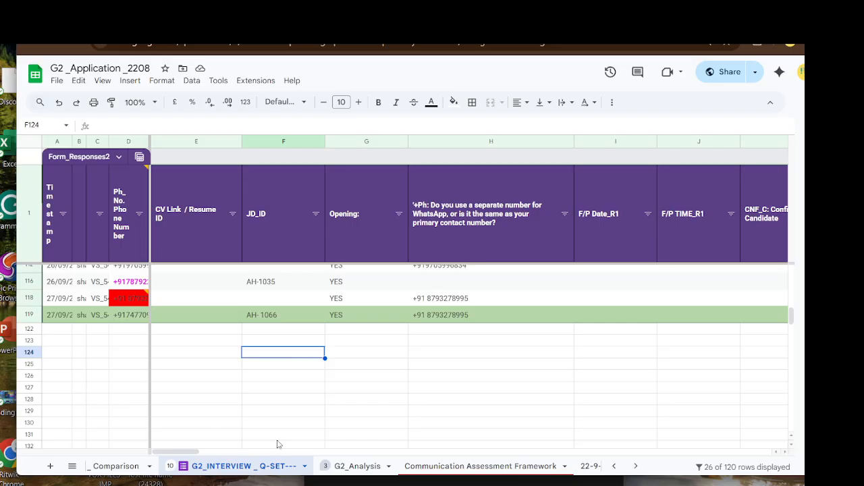
pyautogui.click(362, 468)
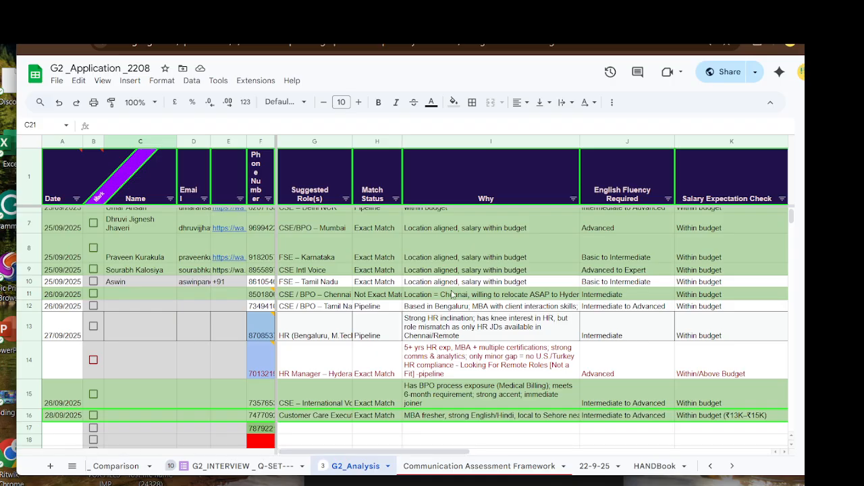
pyautogui.scroll(3, 270, 363)
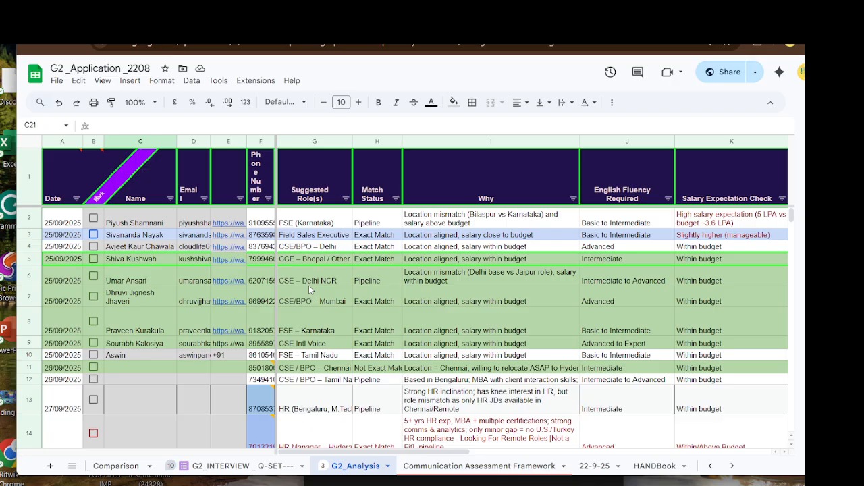
pyautogui.scroll(-5, 309, 285)
pyautogui.scroll(2, 311, 282)
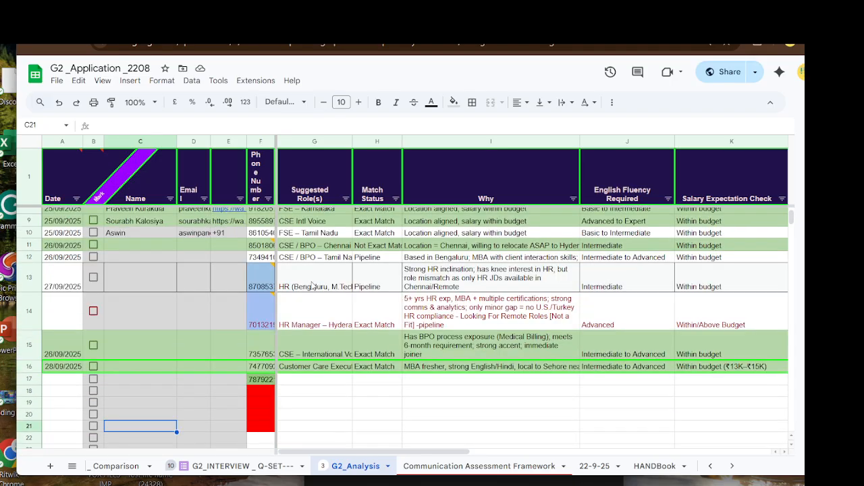
pyautogui.scroll(3, 311, 286)
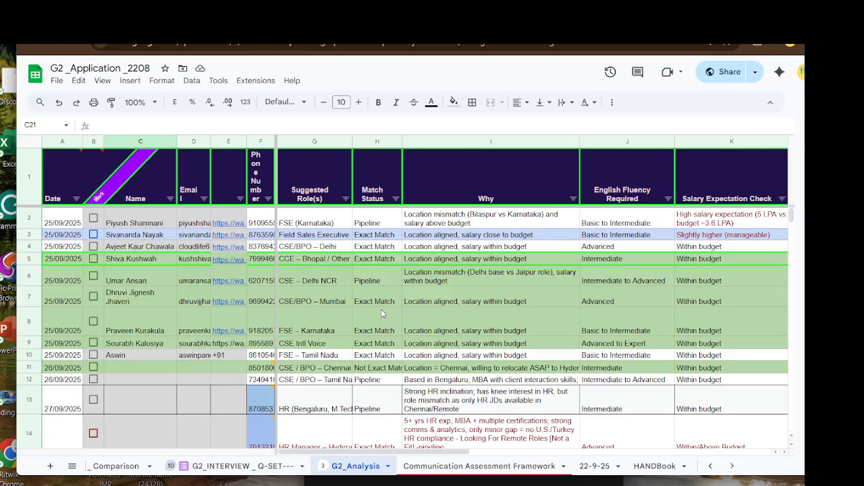
pyautogui.scroll(-3, 380, 310)
pyautogui.scroll(-3, 382, 310)
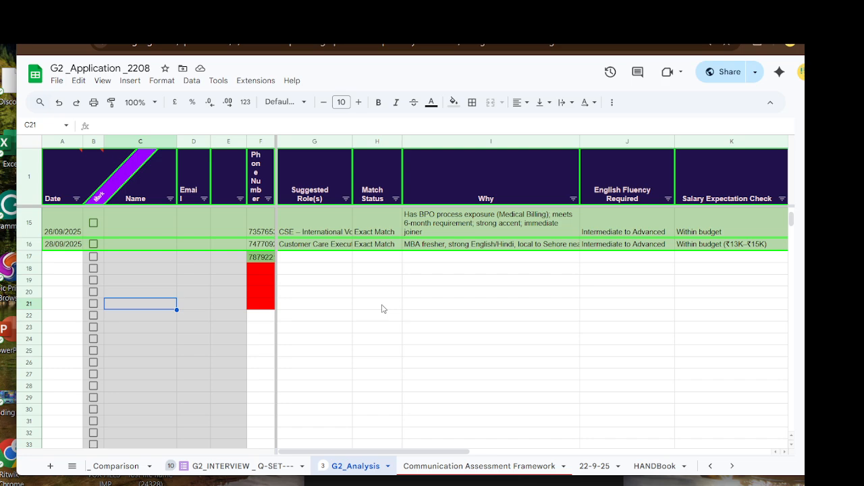
pyautogui.scroll(1, 382, 309)
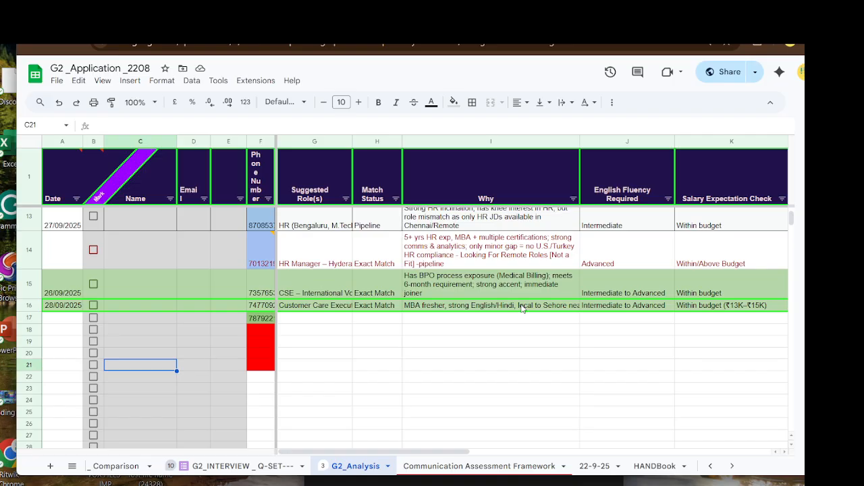
pyautogui.click(336, 355)
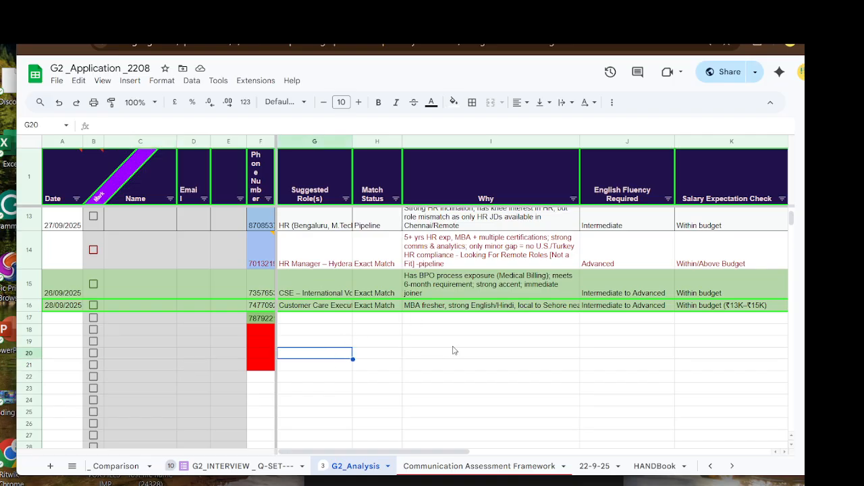